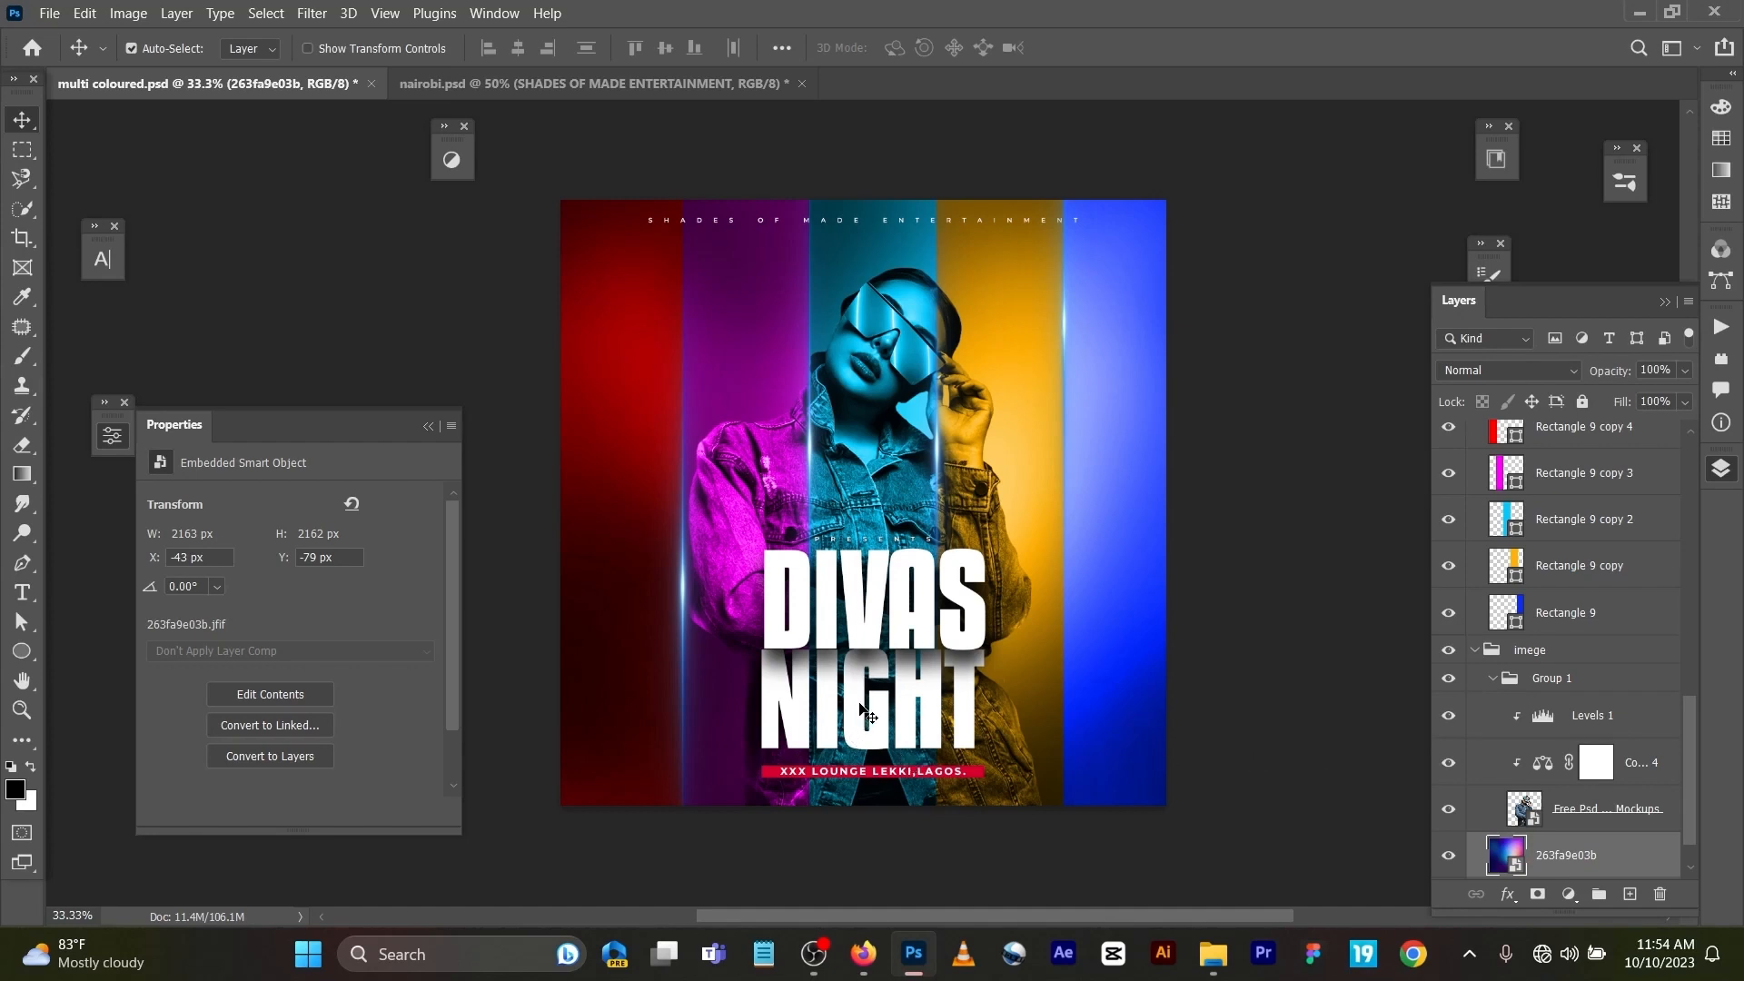
Step: Create a new 2000 x 2000 px document at 300 ppi with a white background
{"action": "scroll", "coordinate": [864, 713], "scroll_direction": "up", "scroll_amount": 1}
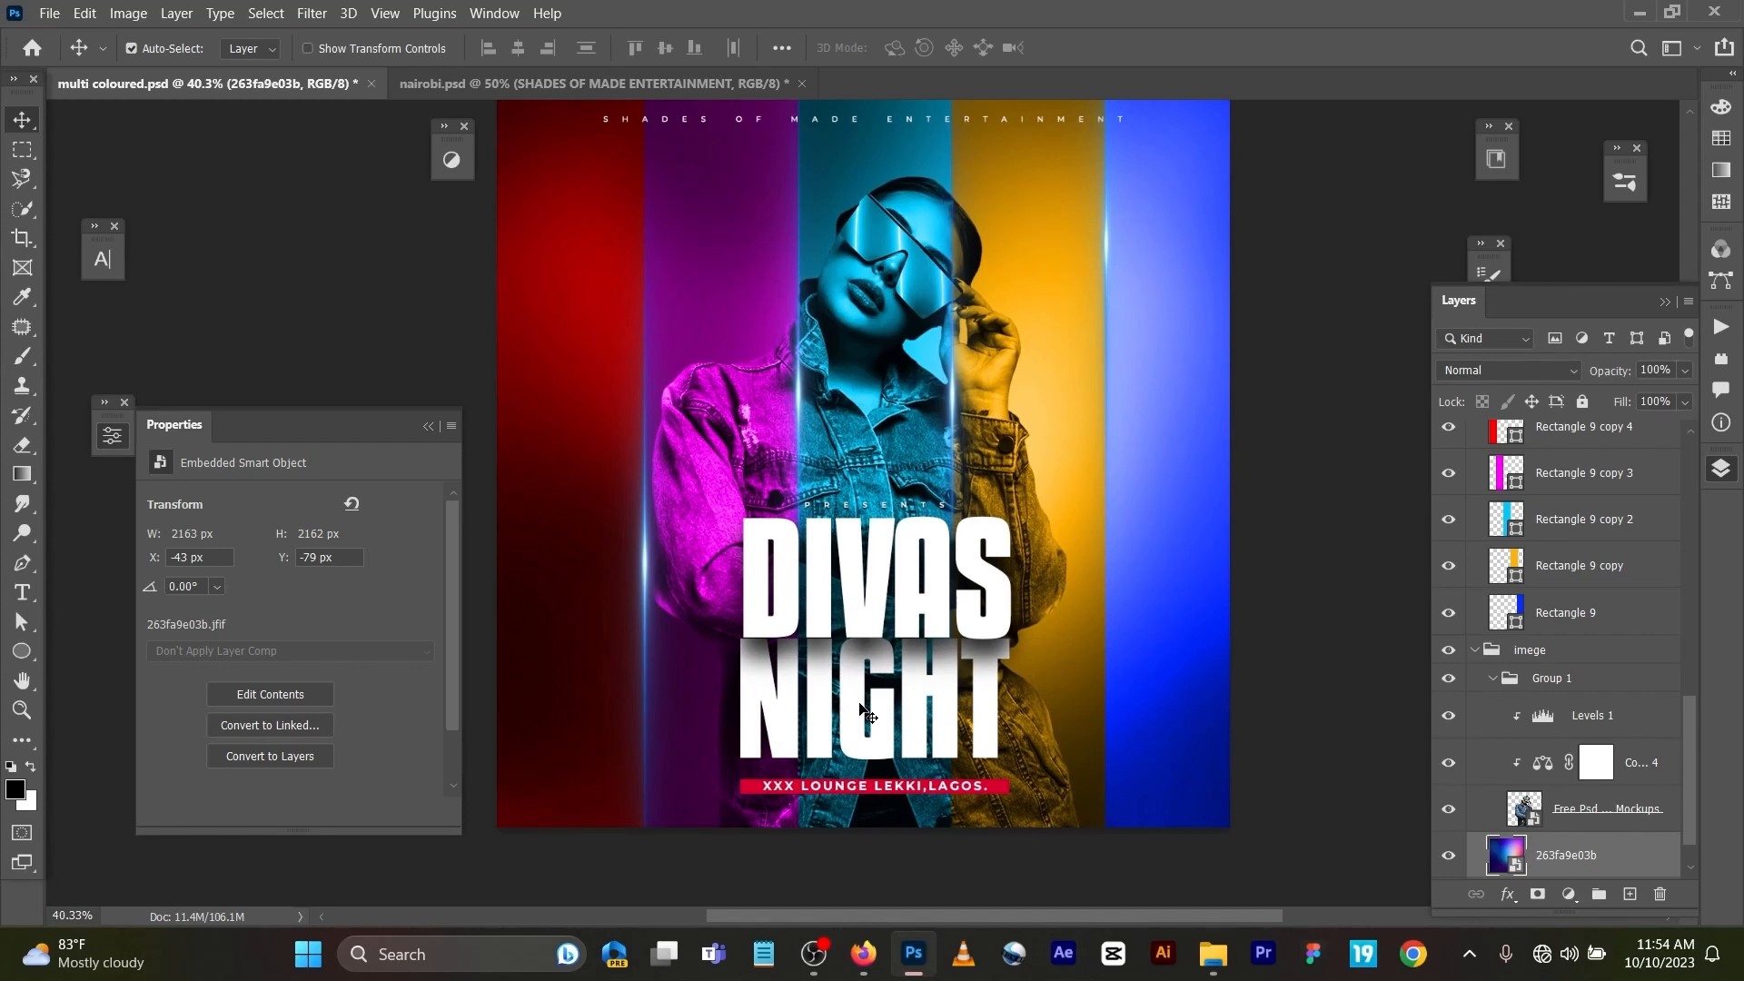
{"action": "scroll", "coordinate": [864, 713], "scroll_direction": "down", "scroll_amount": 3}
{"action": "scroll", "coordinate": [864, 714], "scroll_direction": "up", "scroll_amount": 2}
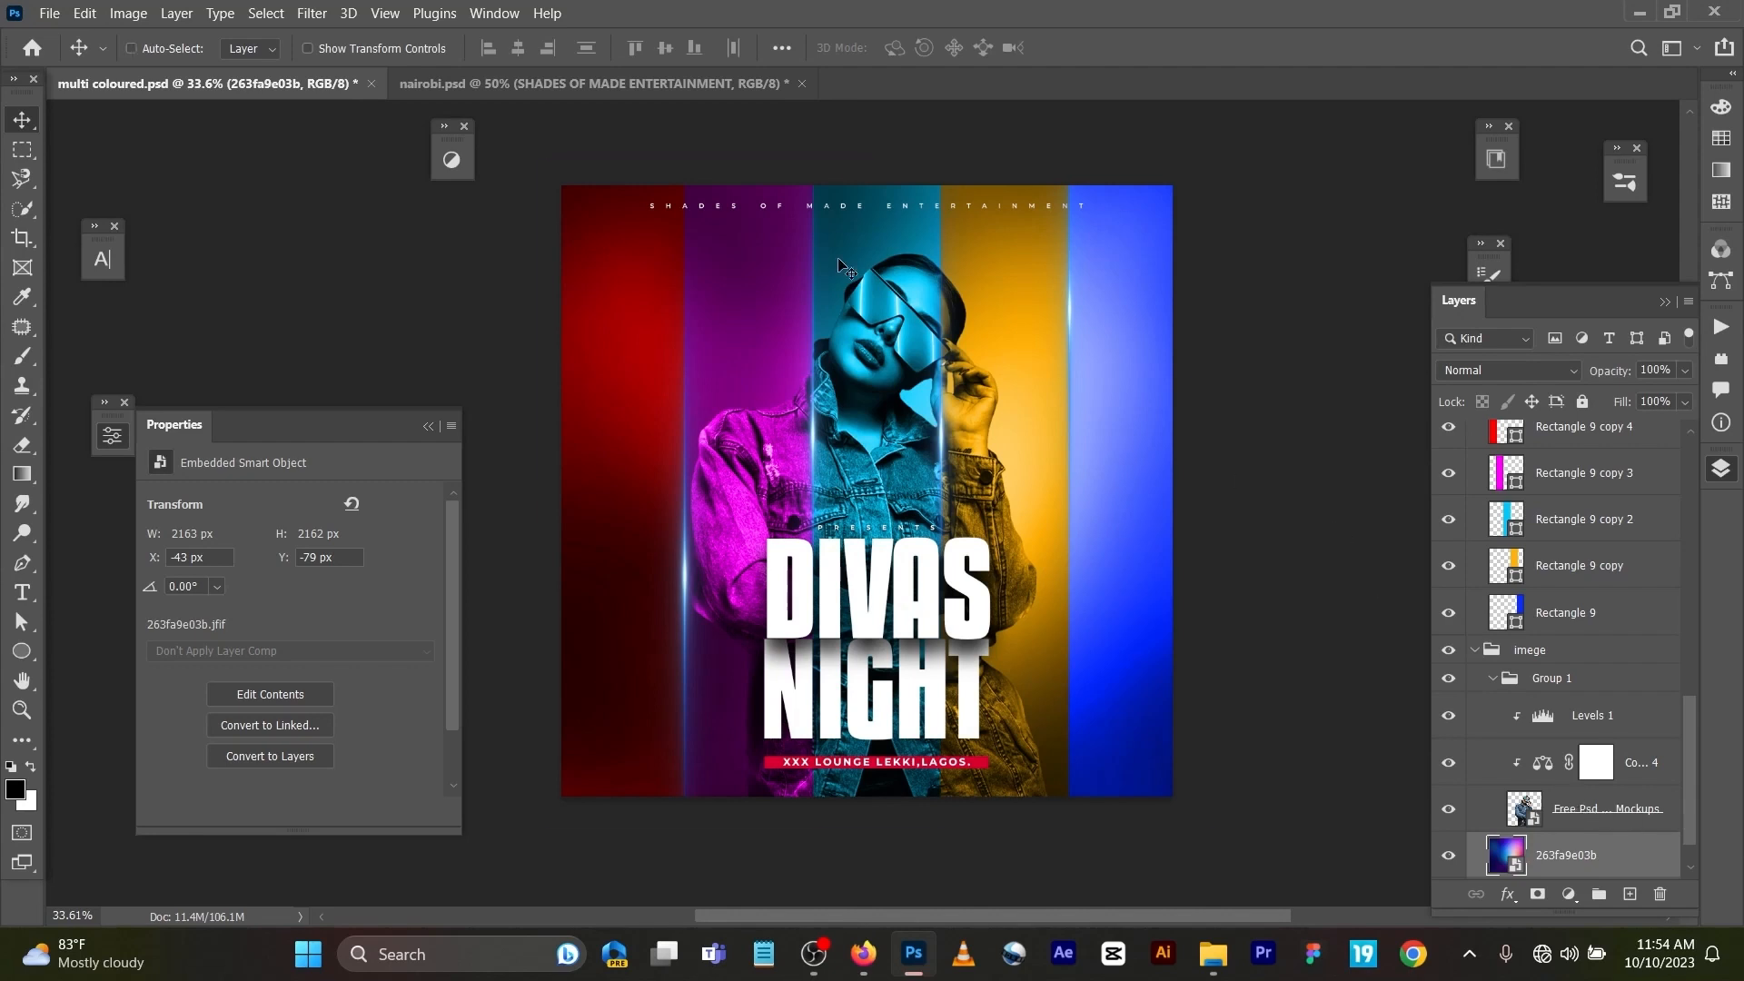
{"action": "key", "text": "ctrl+n"}
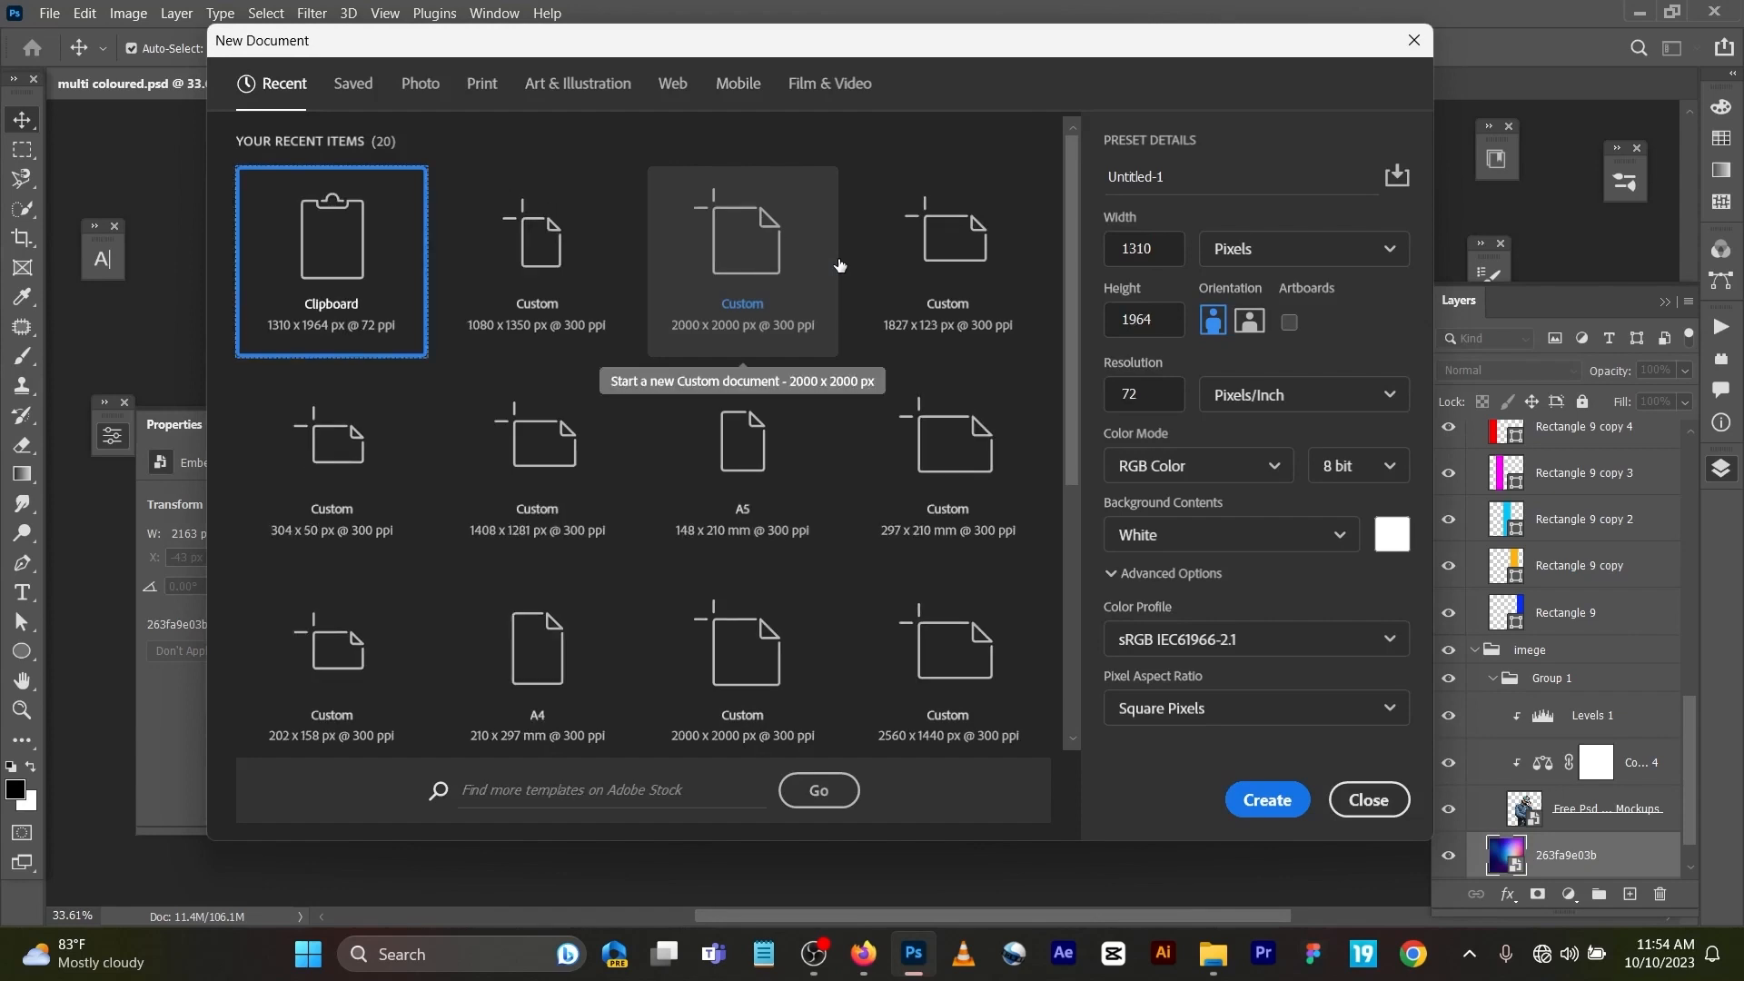
{"action": "left_click", "coordinate": [798, 275]}
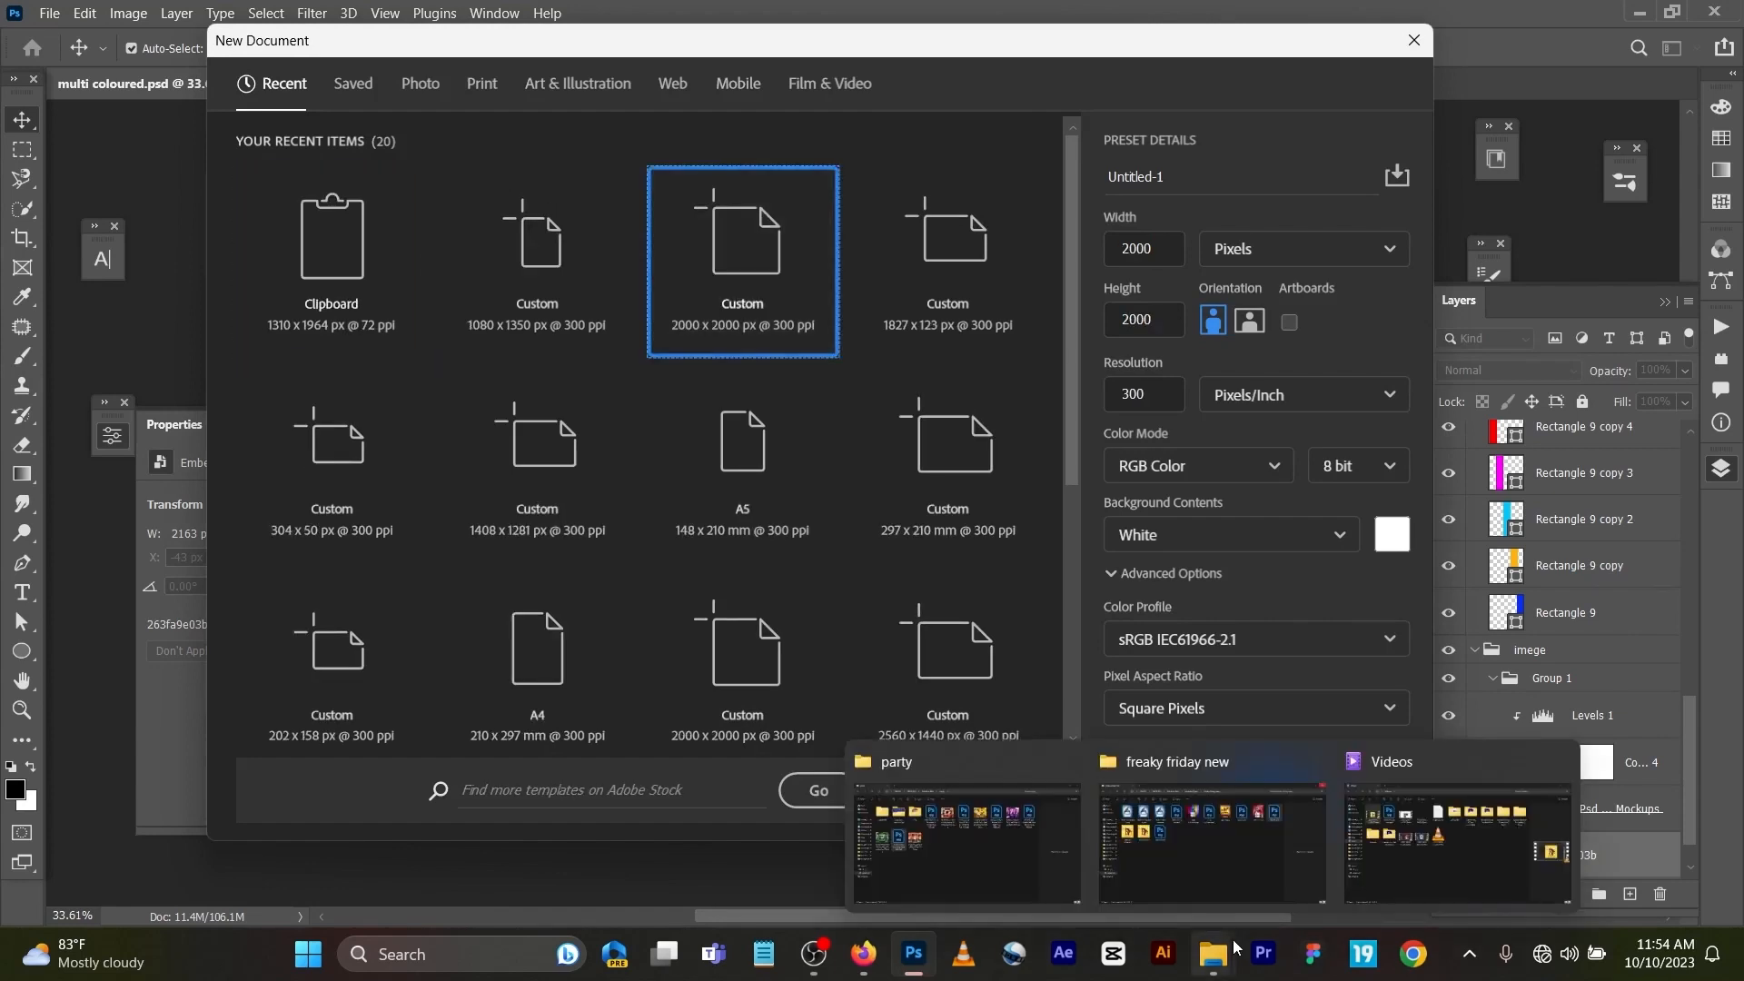
{"action": "left_click", "coordinate": [1264, 798]}
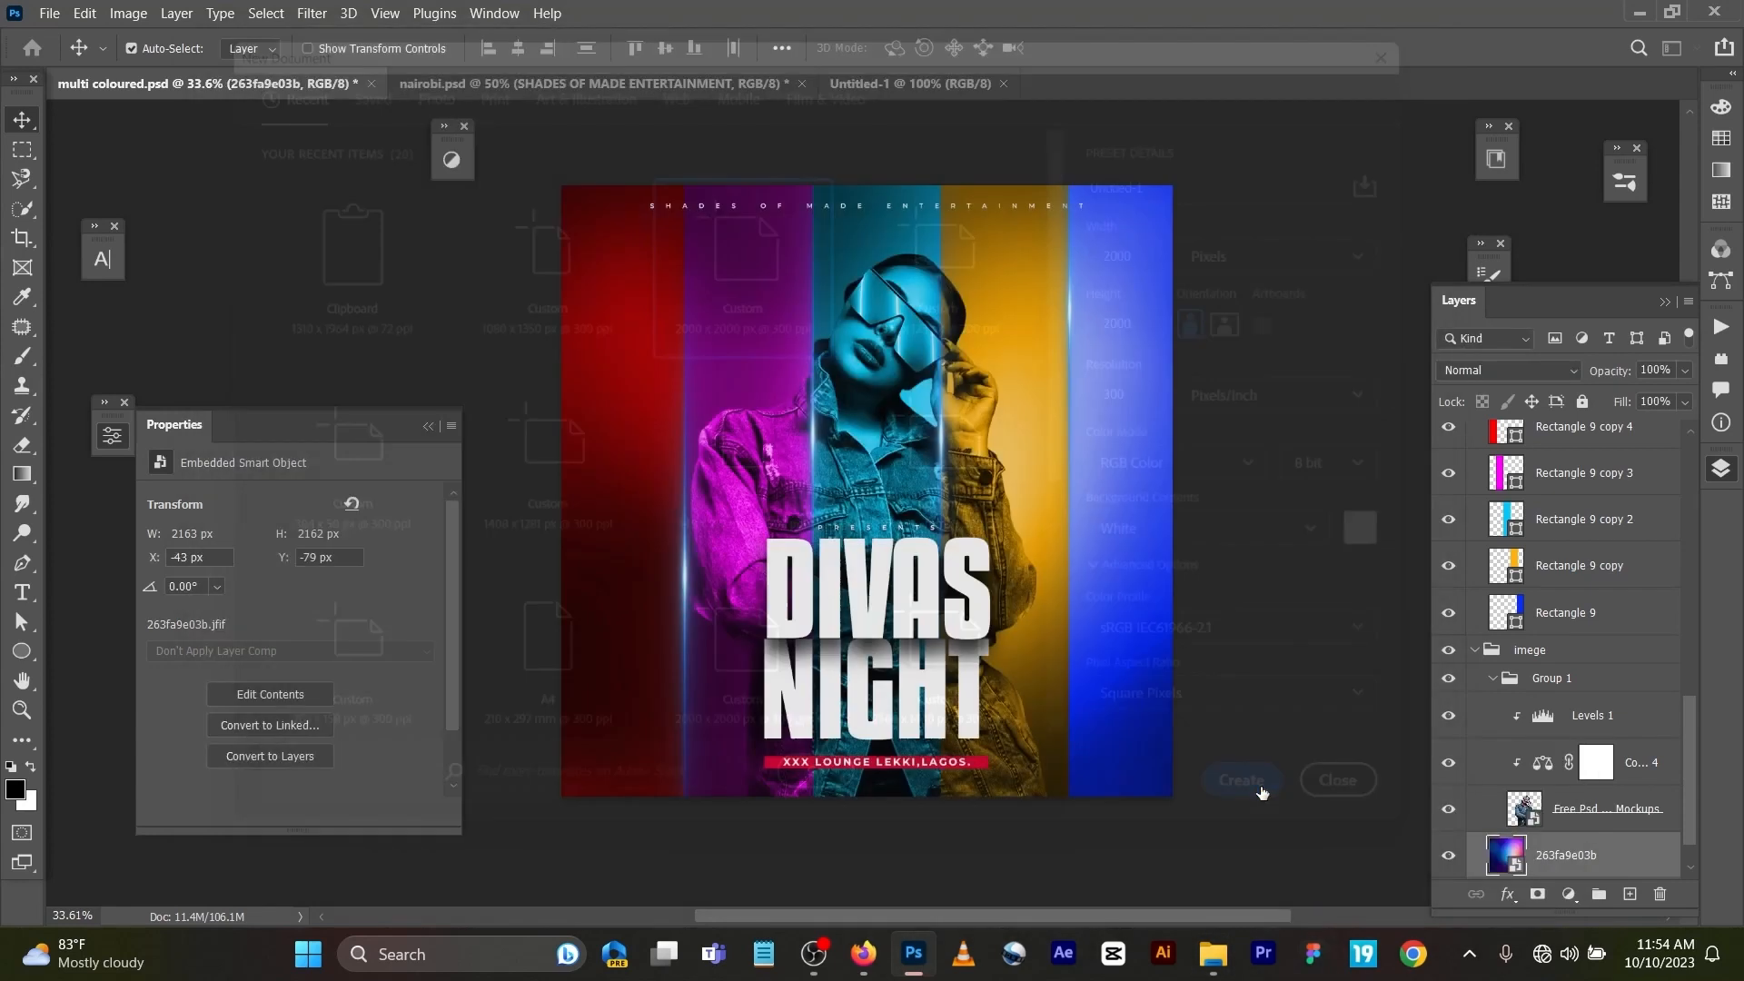
Step: Copy the 263fa9e03b gradient background layer from multi coloured.psd into the new Untitled-1 document
{"action": "left_click", "coordinate": [242, 83]}
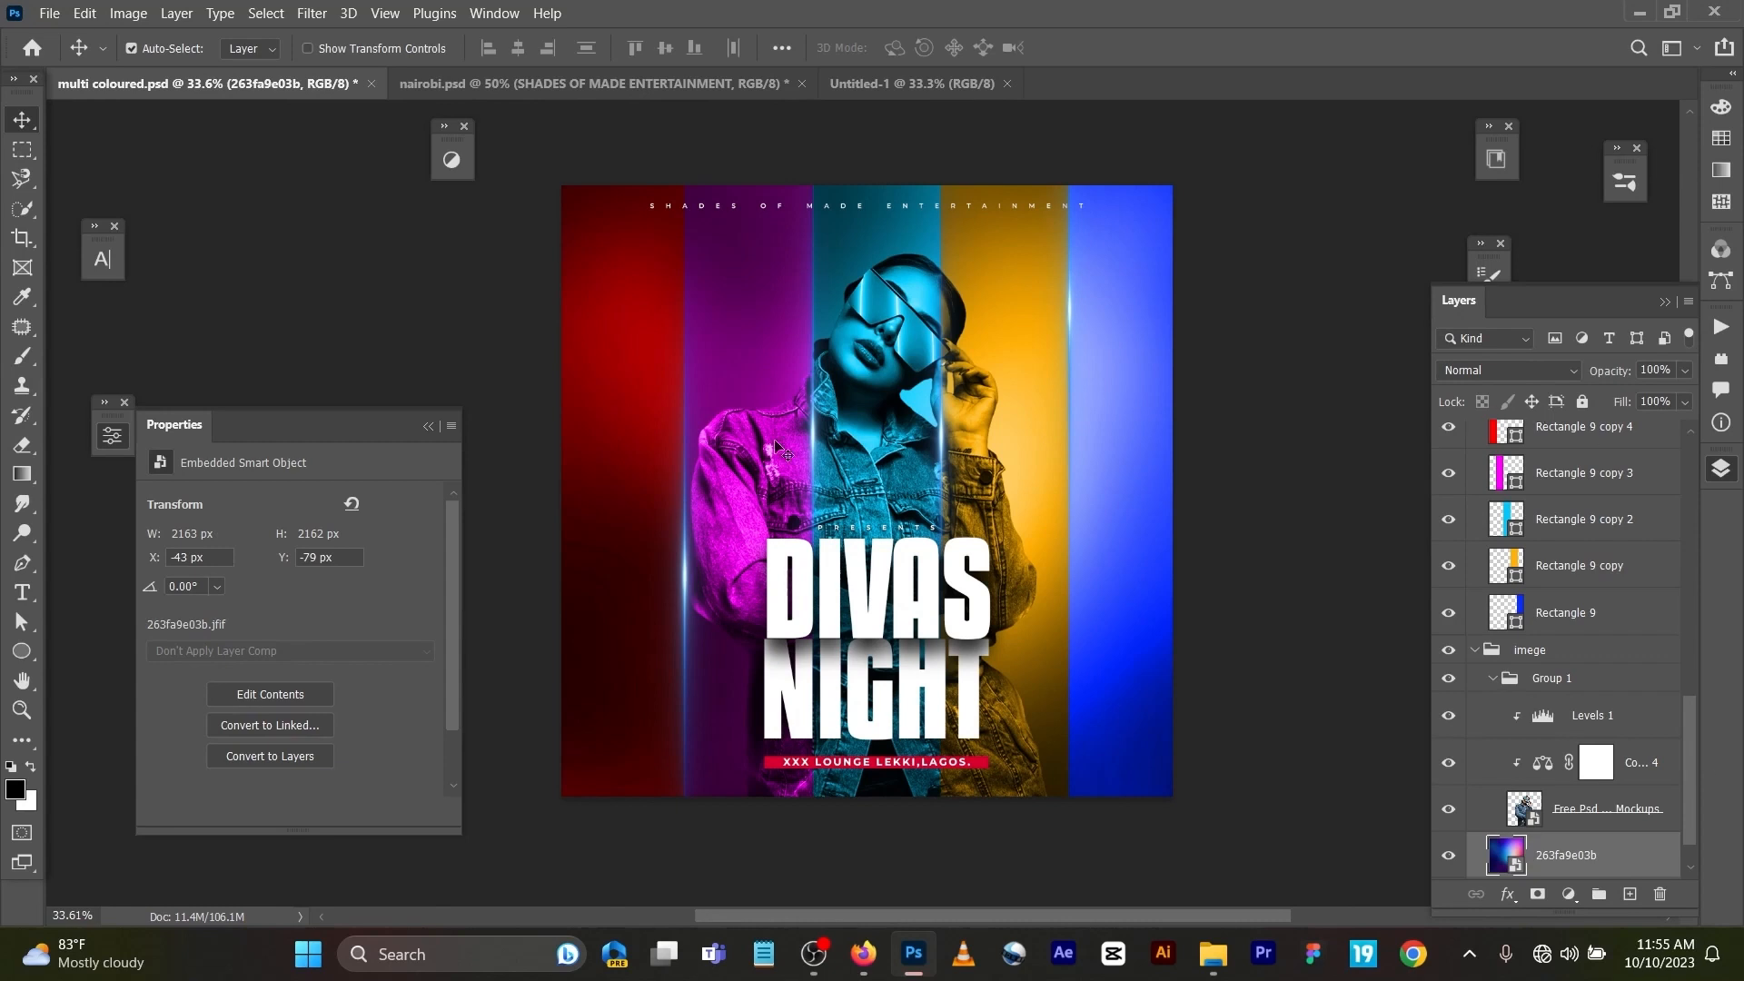
{"action": "left_click", "coordinate": [883, 90]}
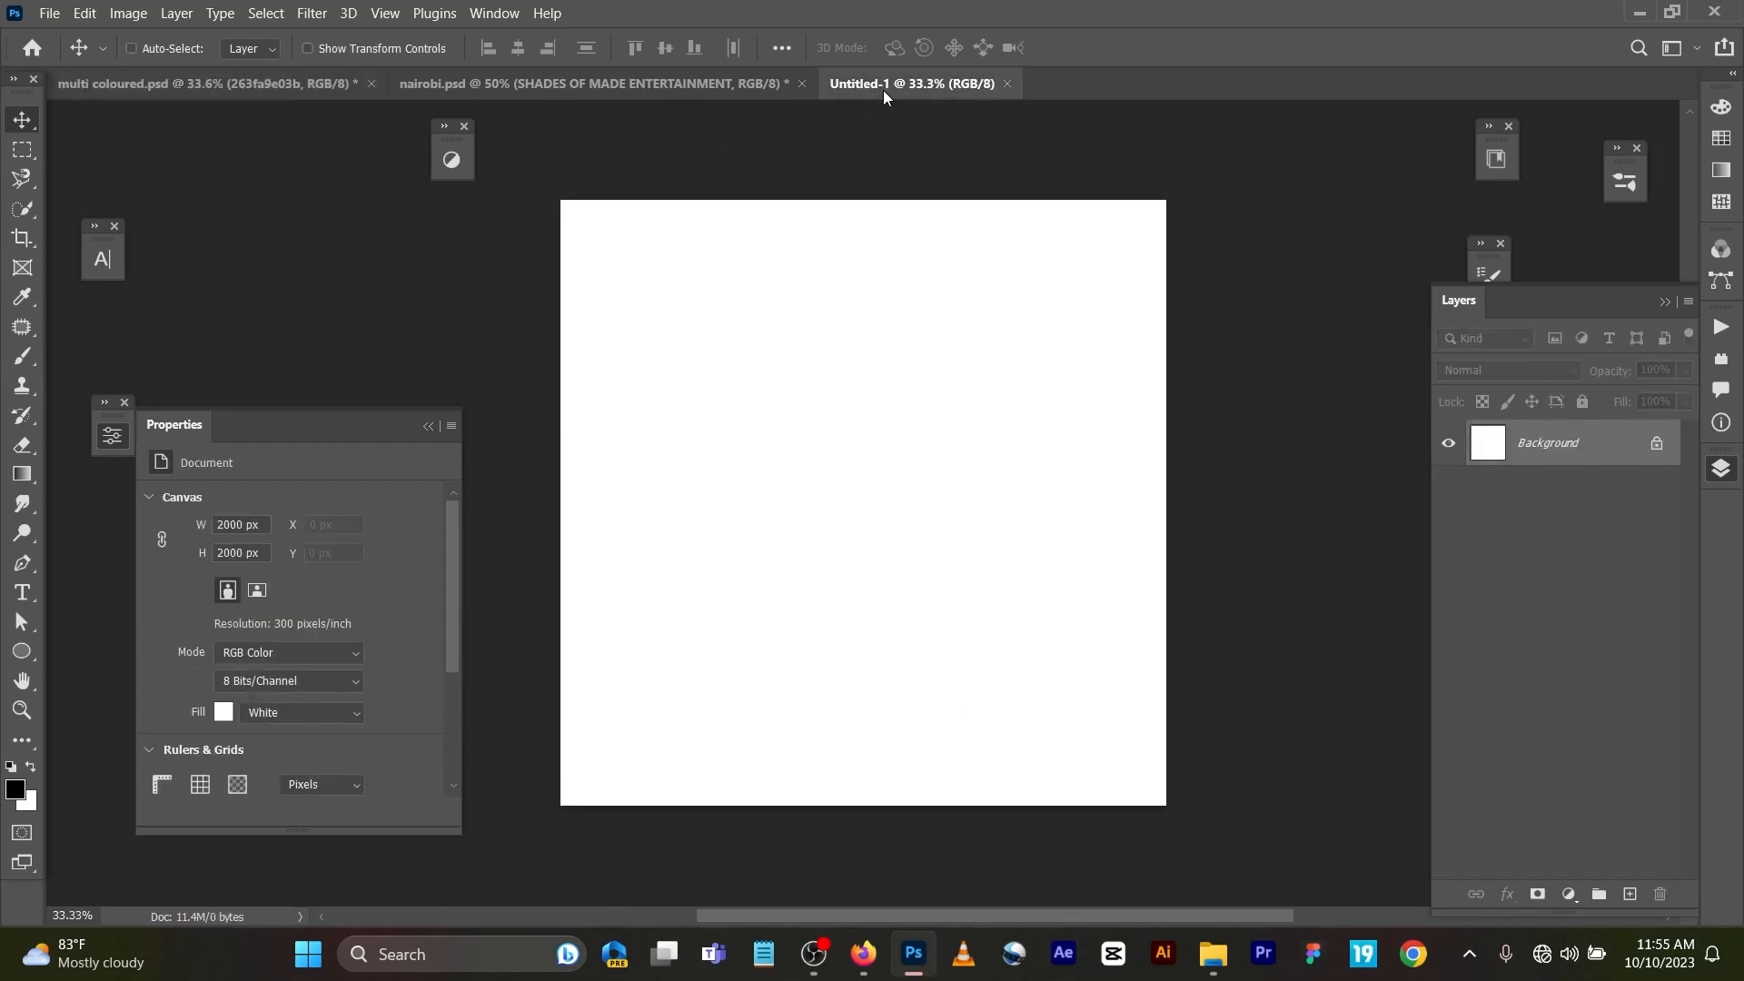
{"action": "key", "text": "ctrl+v"}
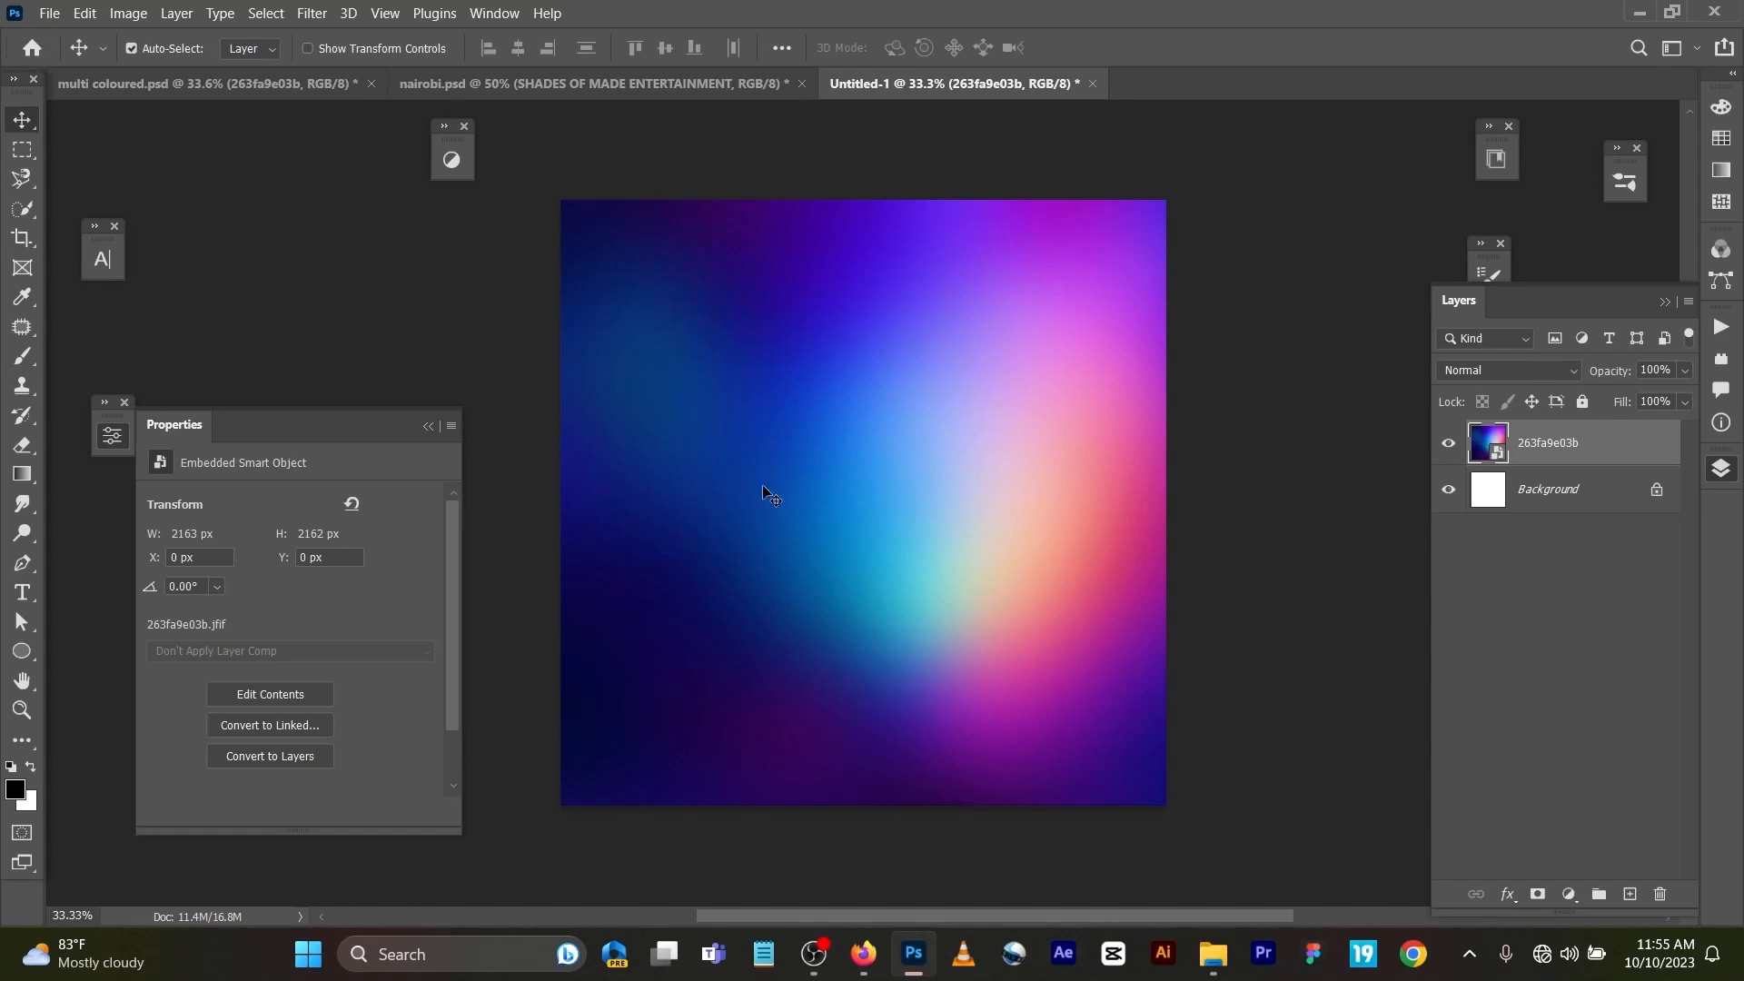
Step: Examine the Color Balance and Levels adjustments clipped to the woman's photo in multi coloured.psd
{"action": "left_click", "coordinate": [241, 90]}
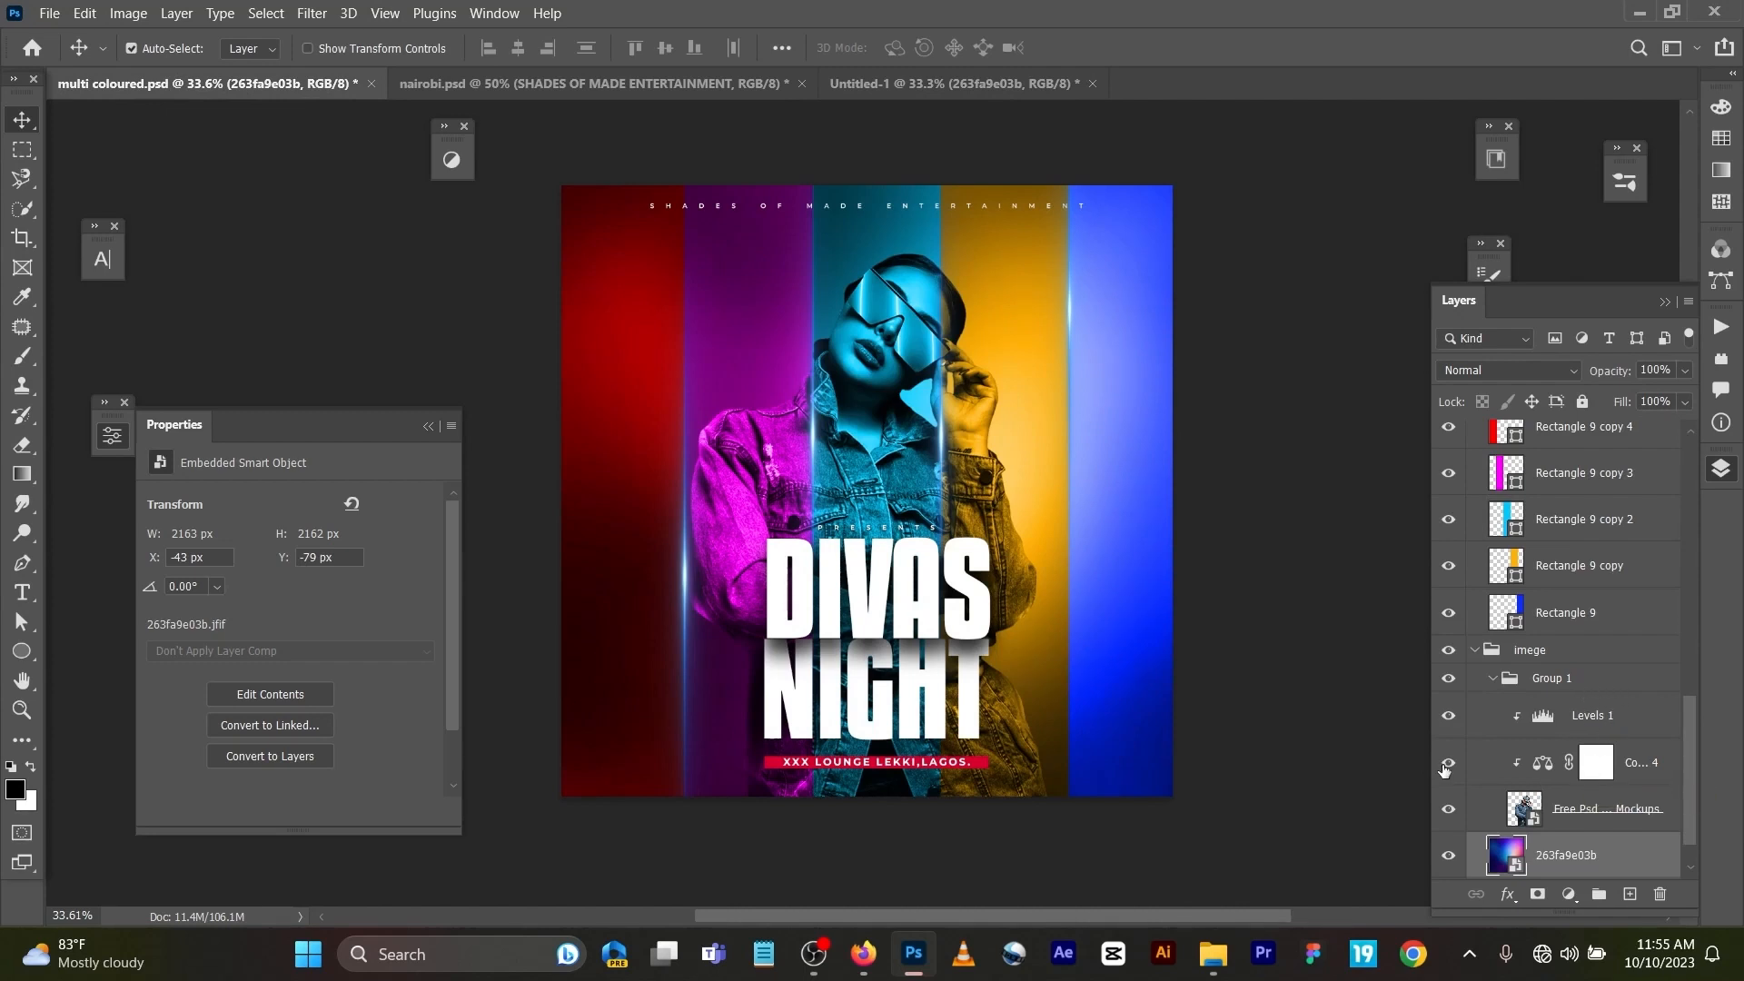
{"action": "mouse_move", "coordinate": [1445, 769]}
{"action": "left_mouse_down"}
{"action": "mouse_move", "coordinate": [1455, 722]}
{"action": "mouse_move", "coordinate": [1453, 766]}
{"action": "left_mouse_up"}
{"action": "left_click", "coordinate": [1569, 808]}
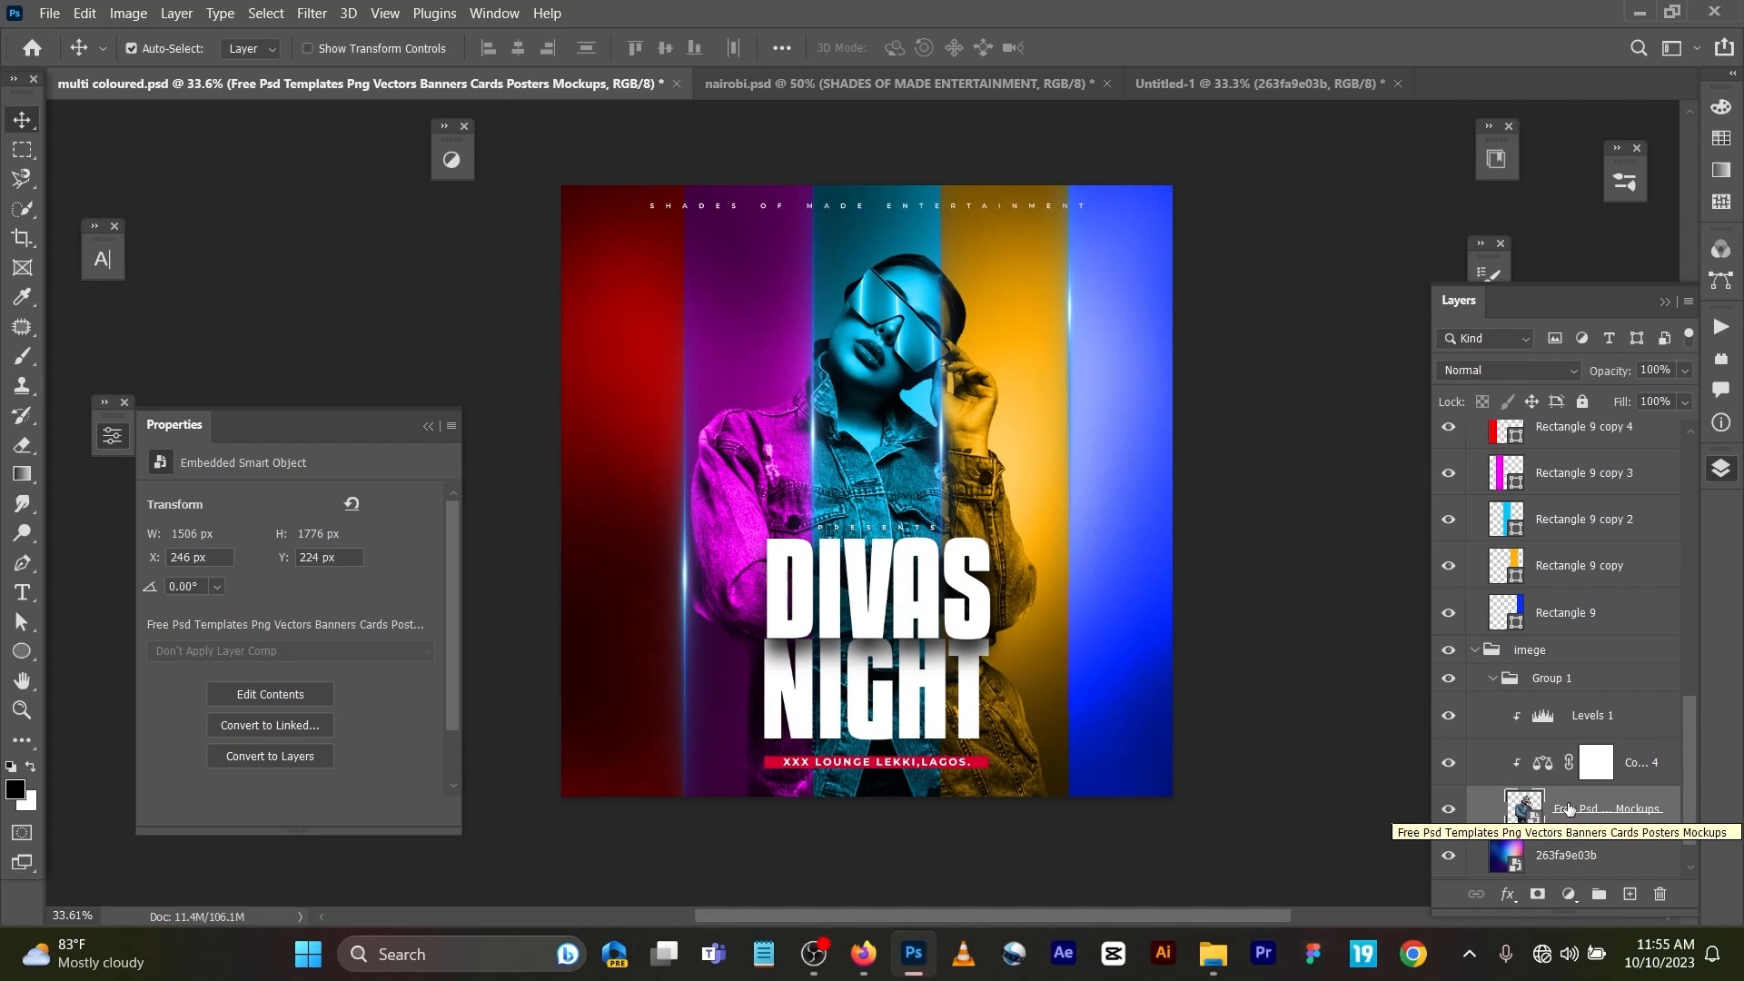
{"action": "left_click", "coordinate": [1542, 763]}
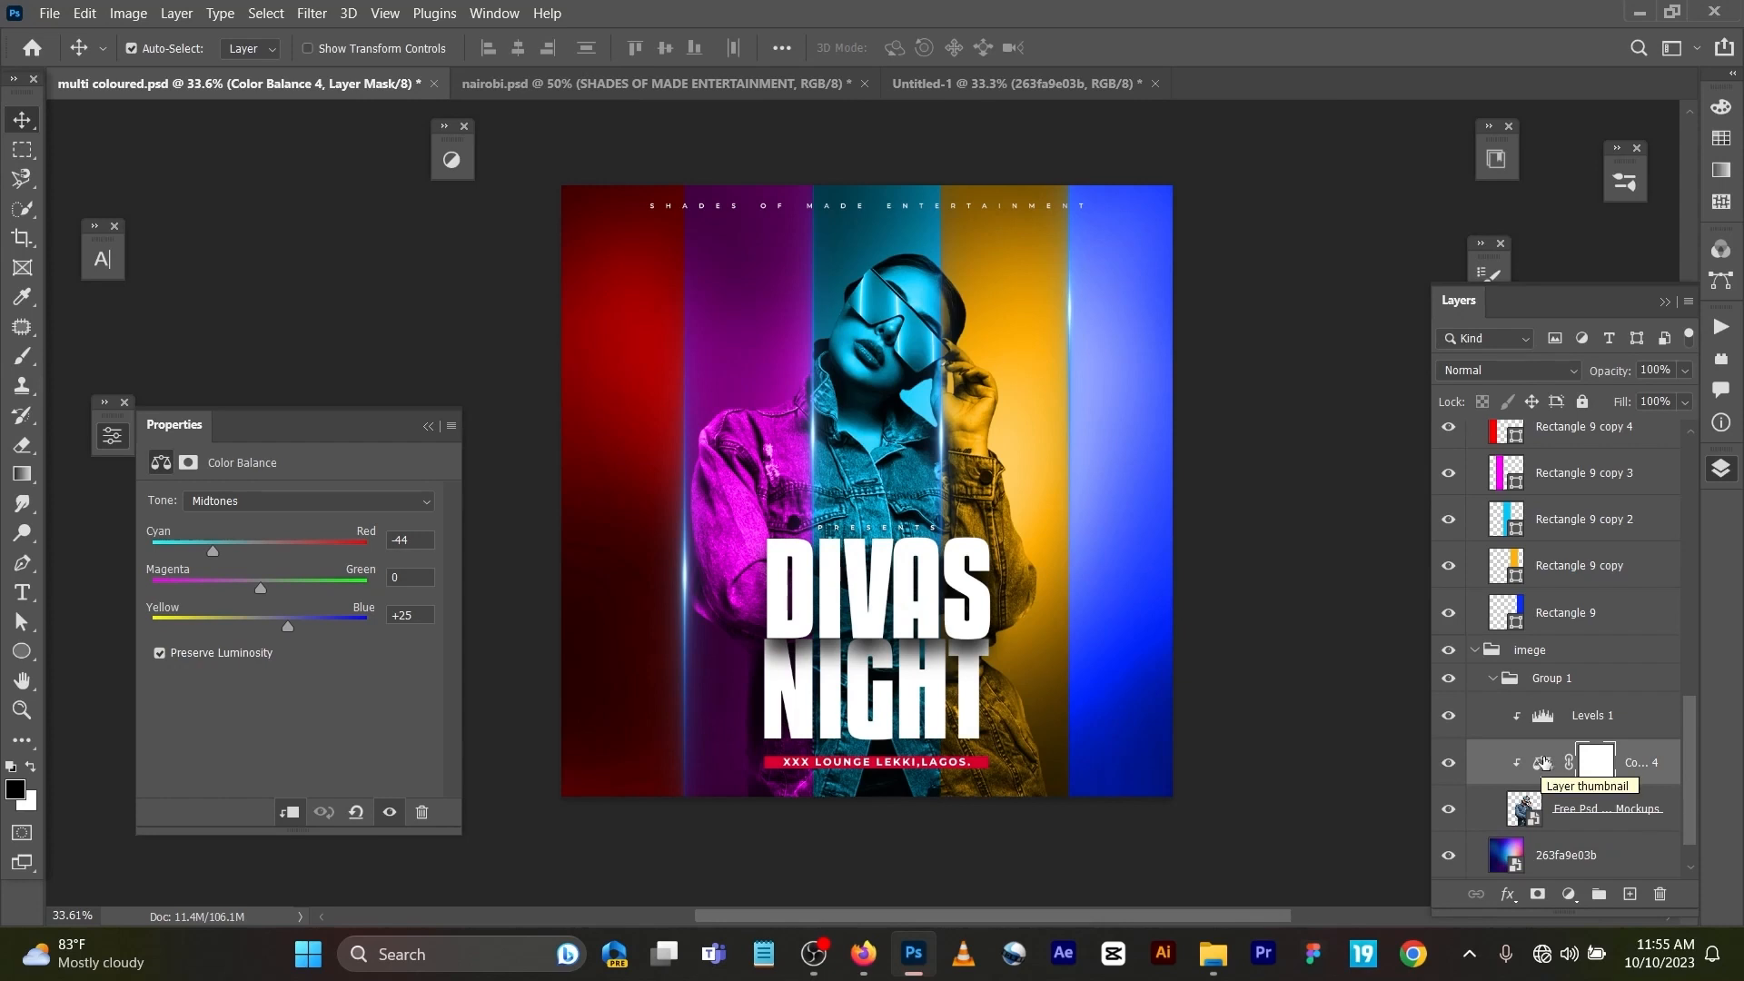
{"action": "left_click", "coordinate": [1542, 763]}
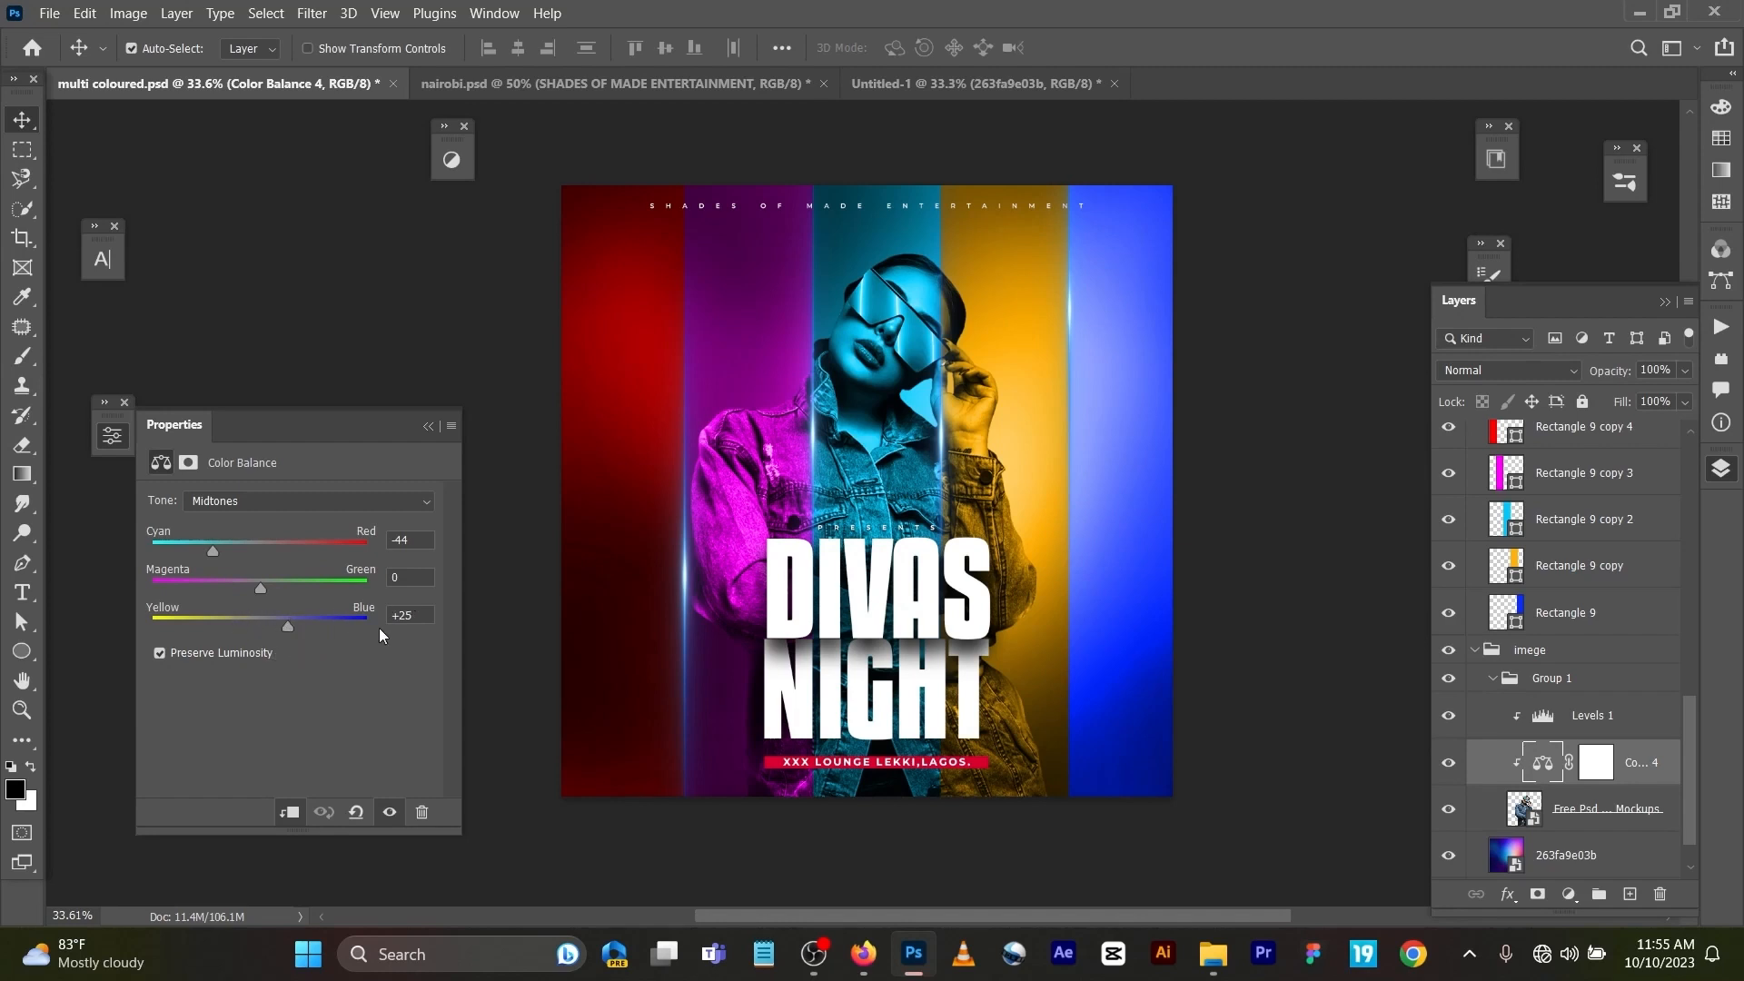
{"action": "left_click", "coordinate": [1545, 714]}
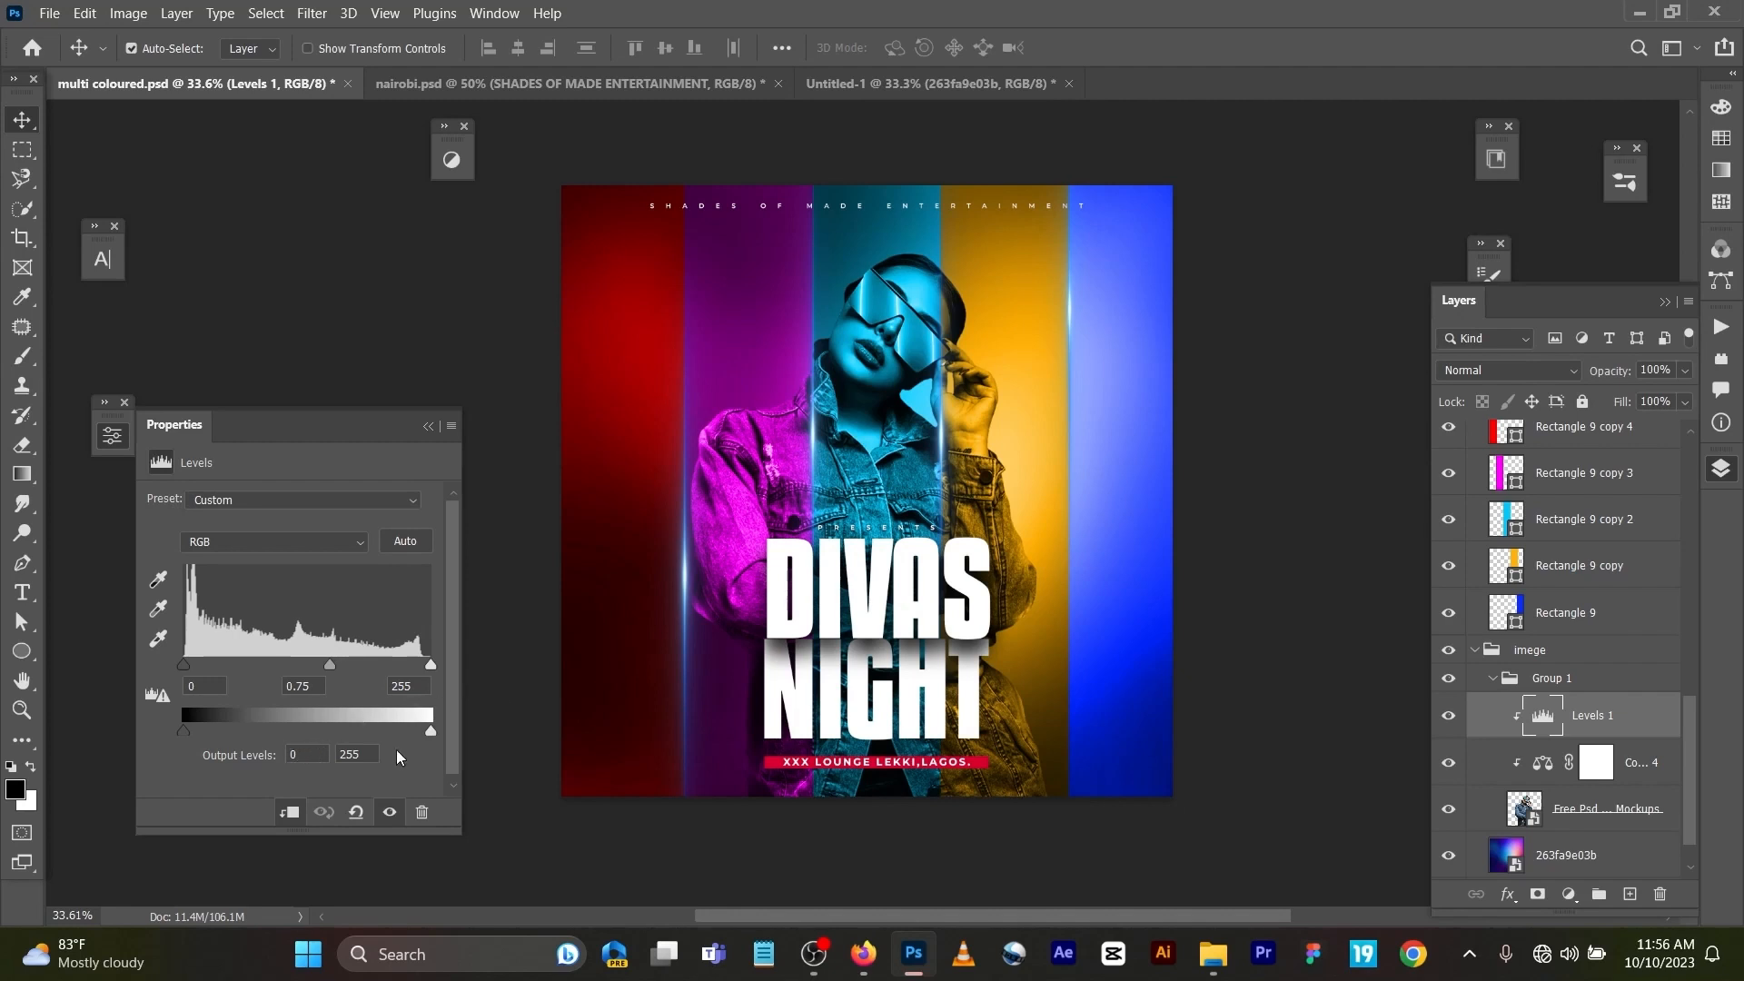
{"action": "left_click", "coordinate": [428, 426]}
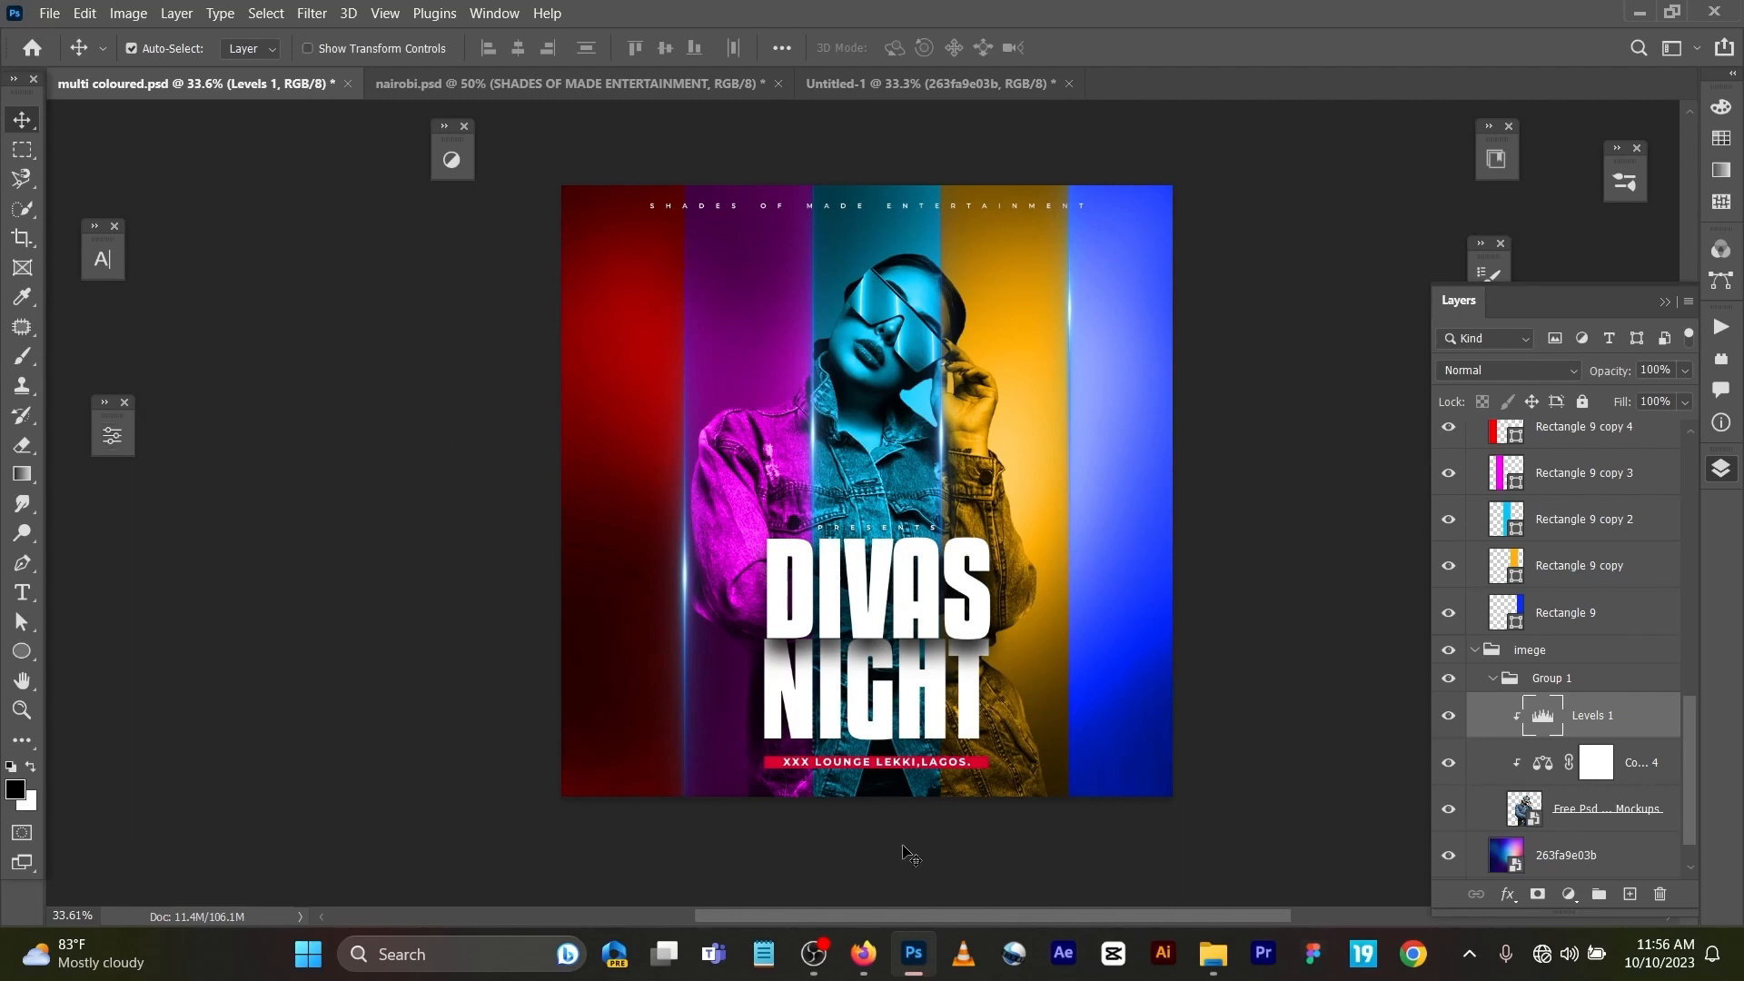
Step: Copy the imege group from multi coloured.psd into Untitled-1 and centre it on the canvas
{"action": "left_click", "coordinate": [1562, 650]}
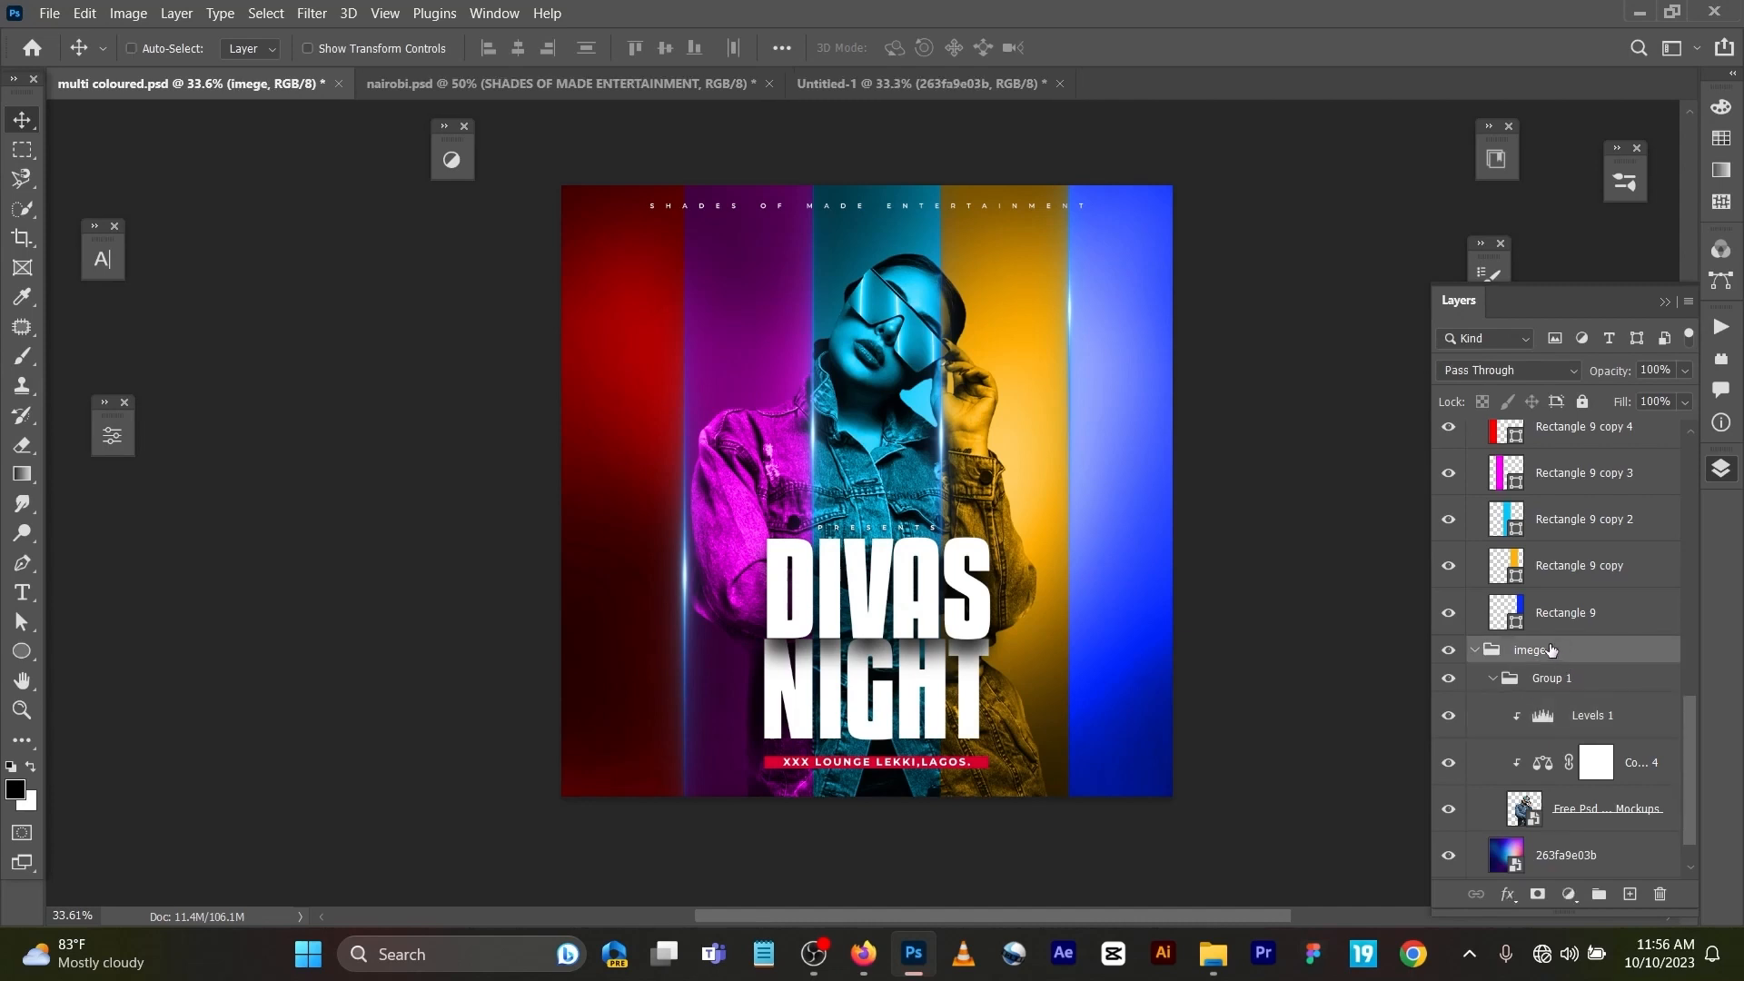
{"action": "left_click_drag", "start_coordinate": [941, 79], "coordinate": [933, 228]}
{"action": "key", "text": "ctrl+t"}
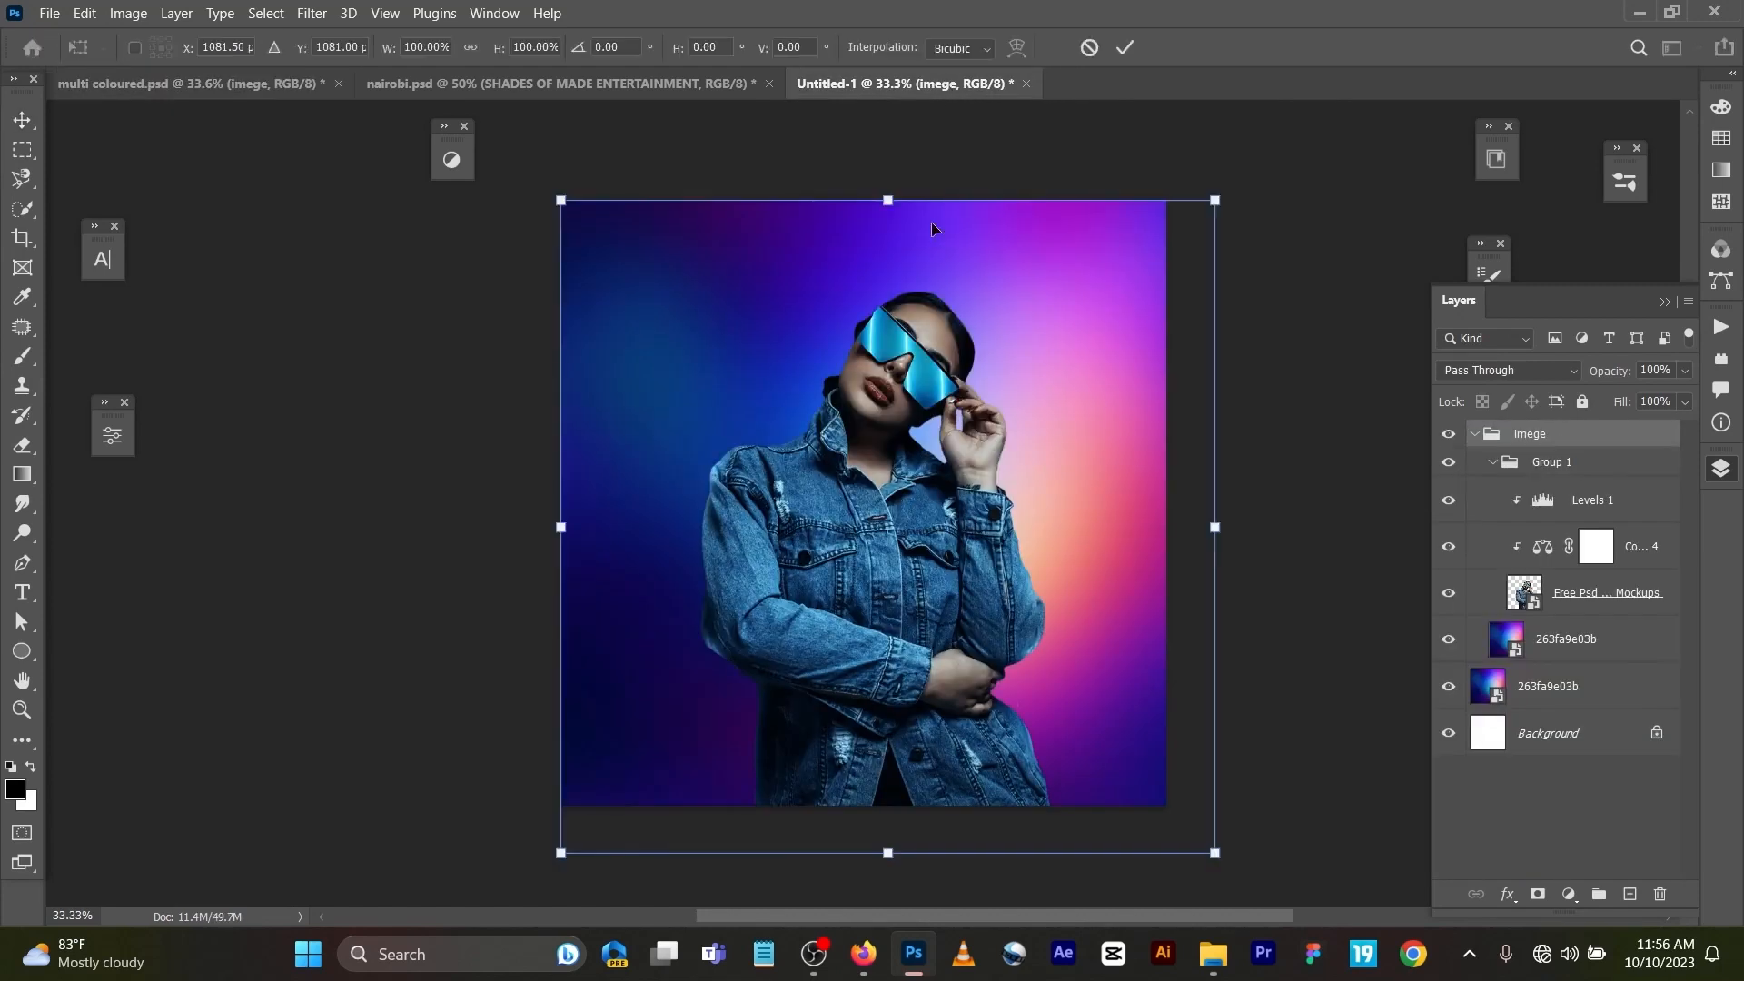
{"action": "left_click_drag", "start_coordinate": [799, 400], "coordinate": [779, 376]}
{"action": "left_click", "coordinate": [1125, 47]}
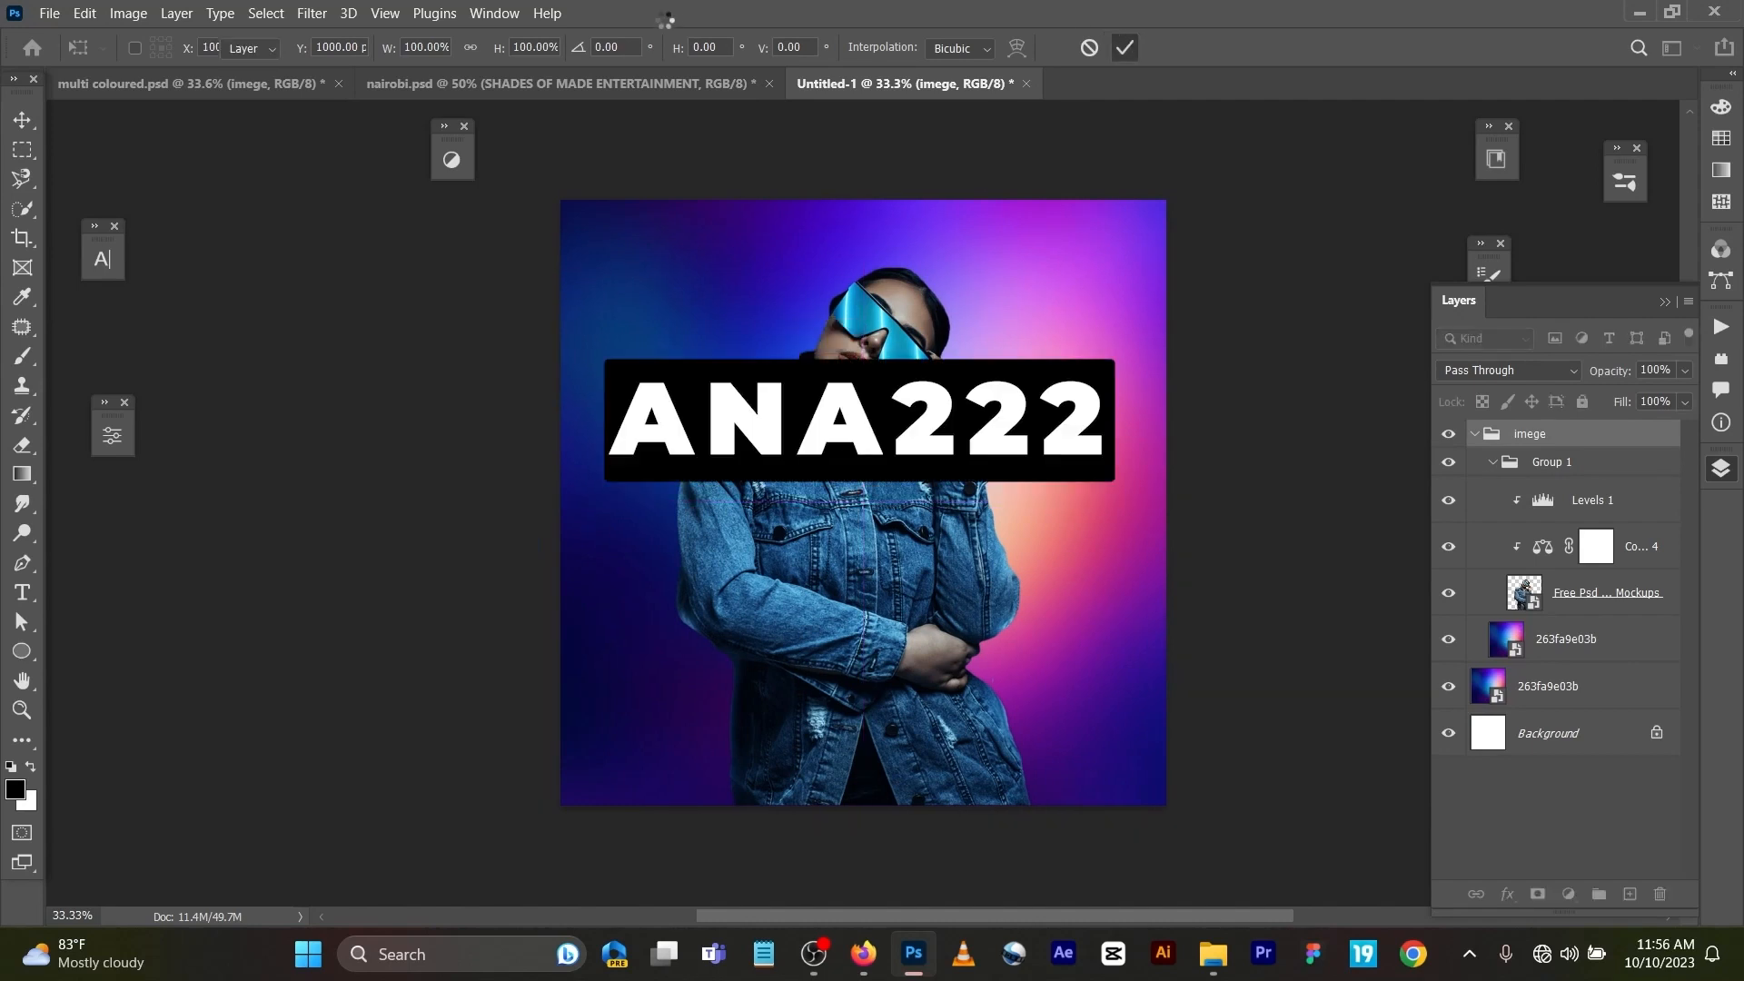
Step: Copy the blue Rectangle 9 stripe from multi coloured.psd into Untitled-1 and align it with the canvas's right edge
{"action": "left_click", "coordinate": [654, 82]}
{"action": "left_click", "coordinate": [227, 81]}
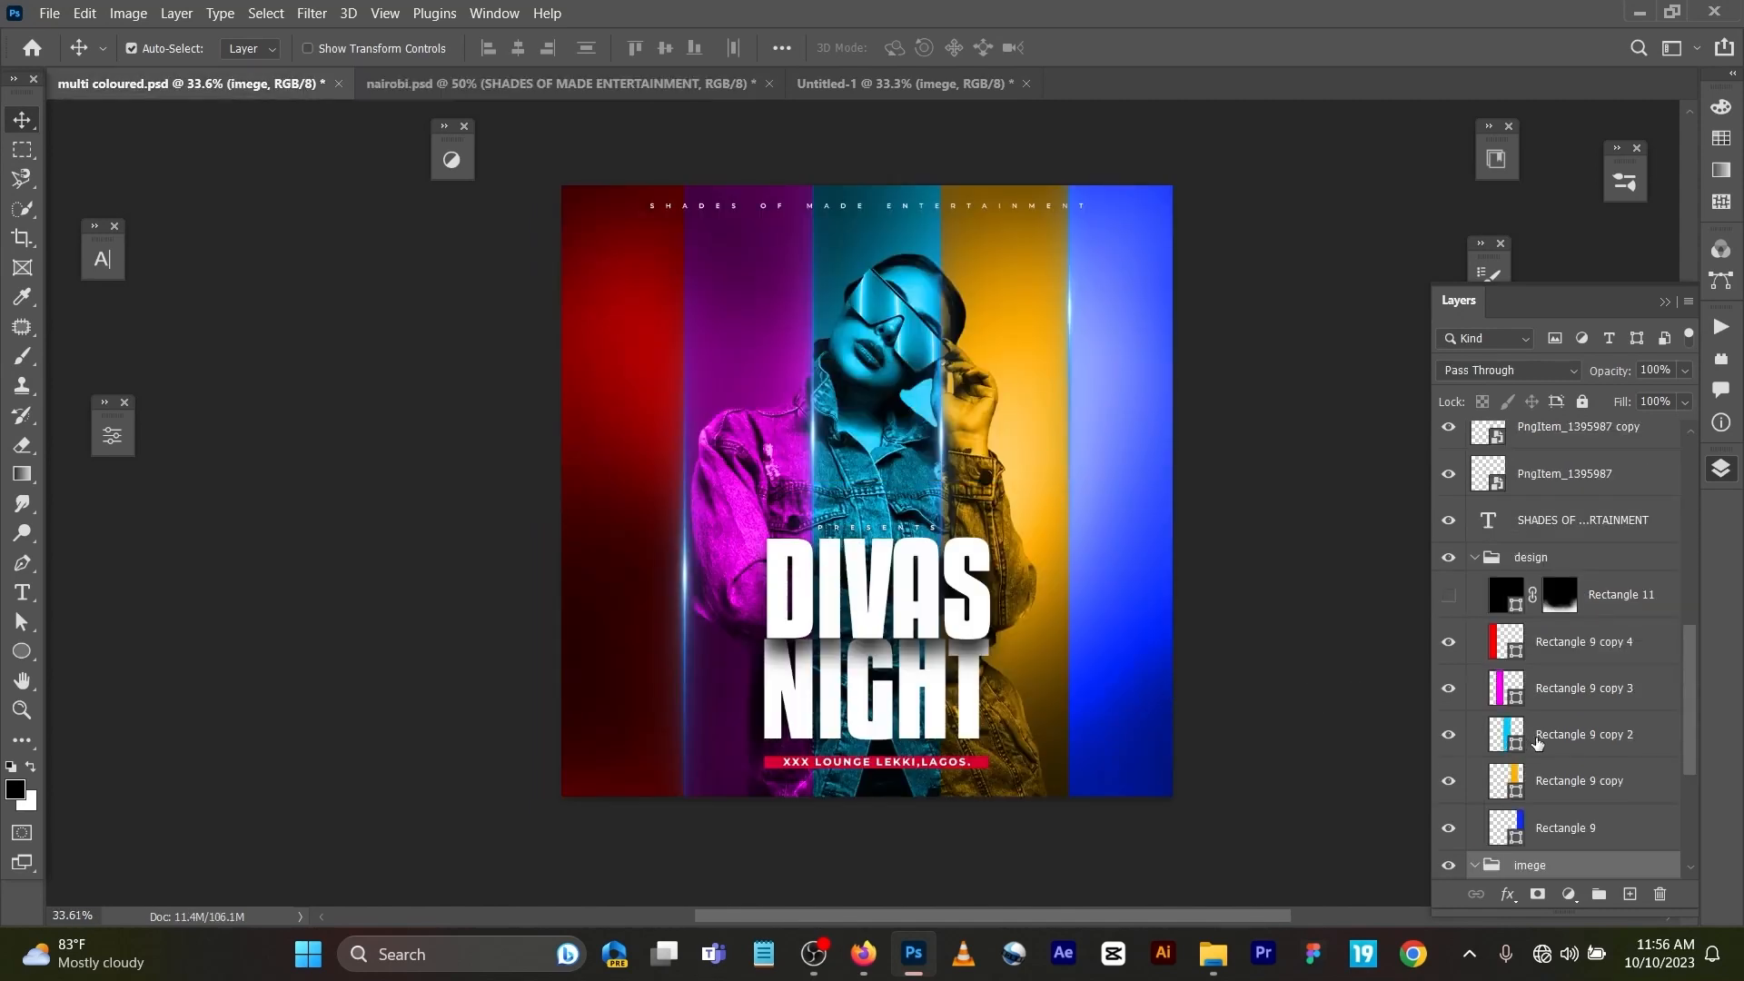
{"action": "left_click", "coordinate": [1578, 834]}
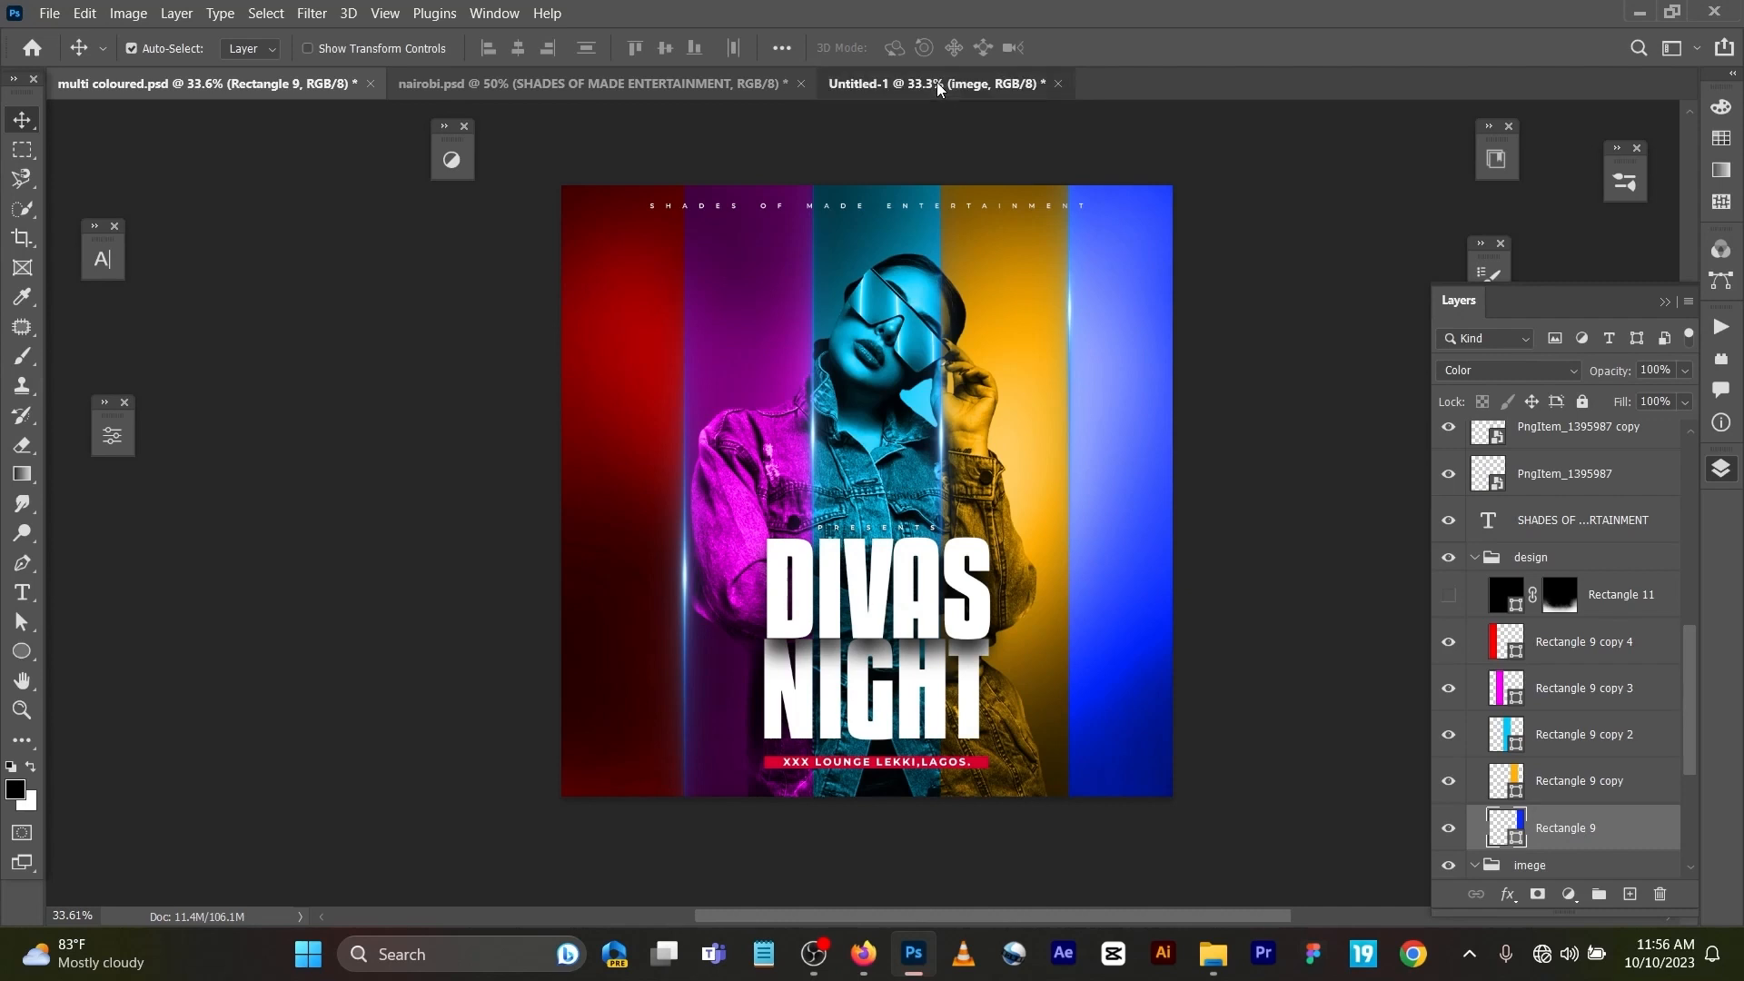
{"action": "left_click_drag", "start_coordinate": [938, 88], "coordinate": [1270, 451]}
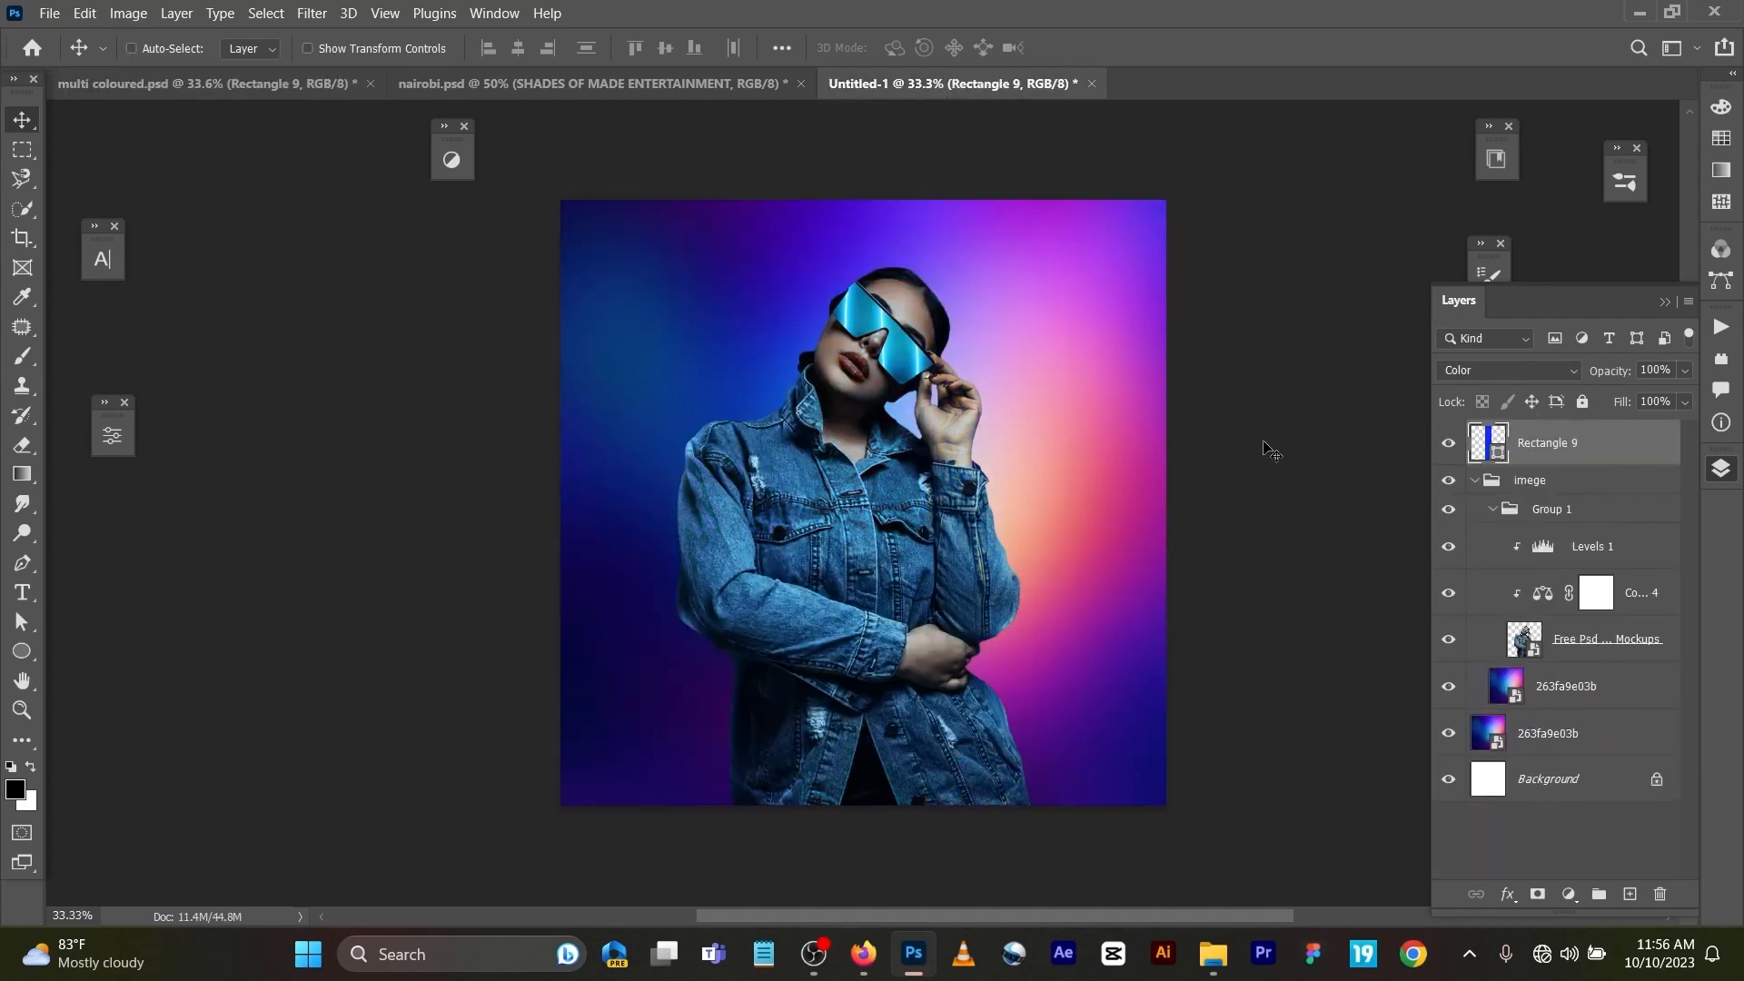
{"action": "left_click_drag", "start_coordinate": [849, 492], "coordinate": [1082, 460]}
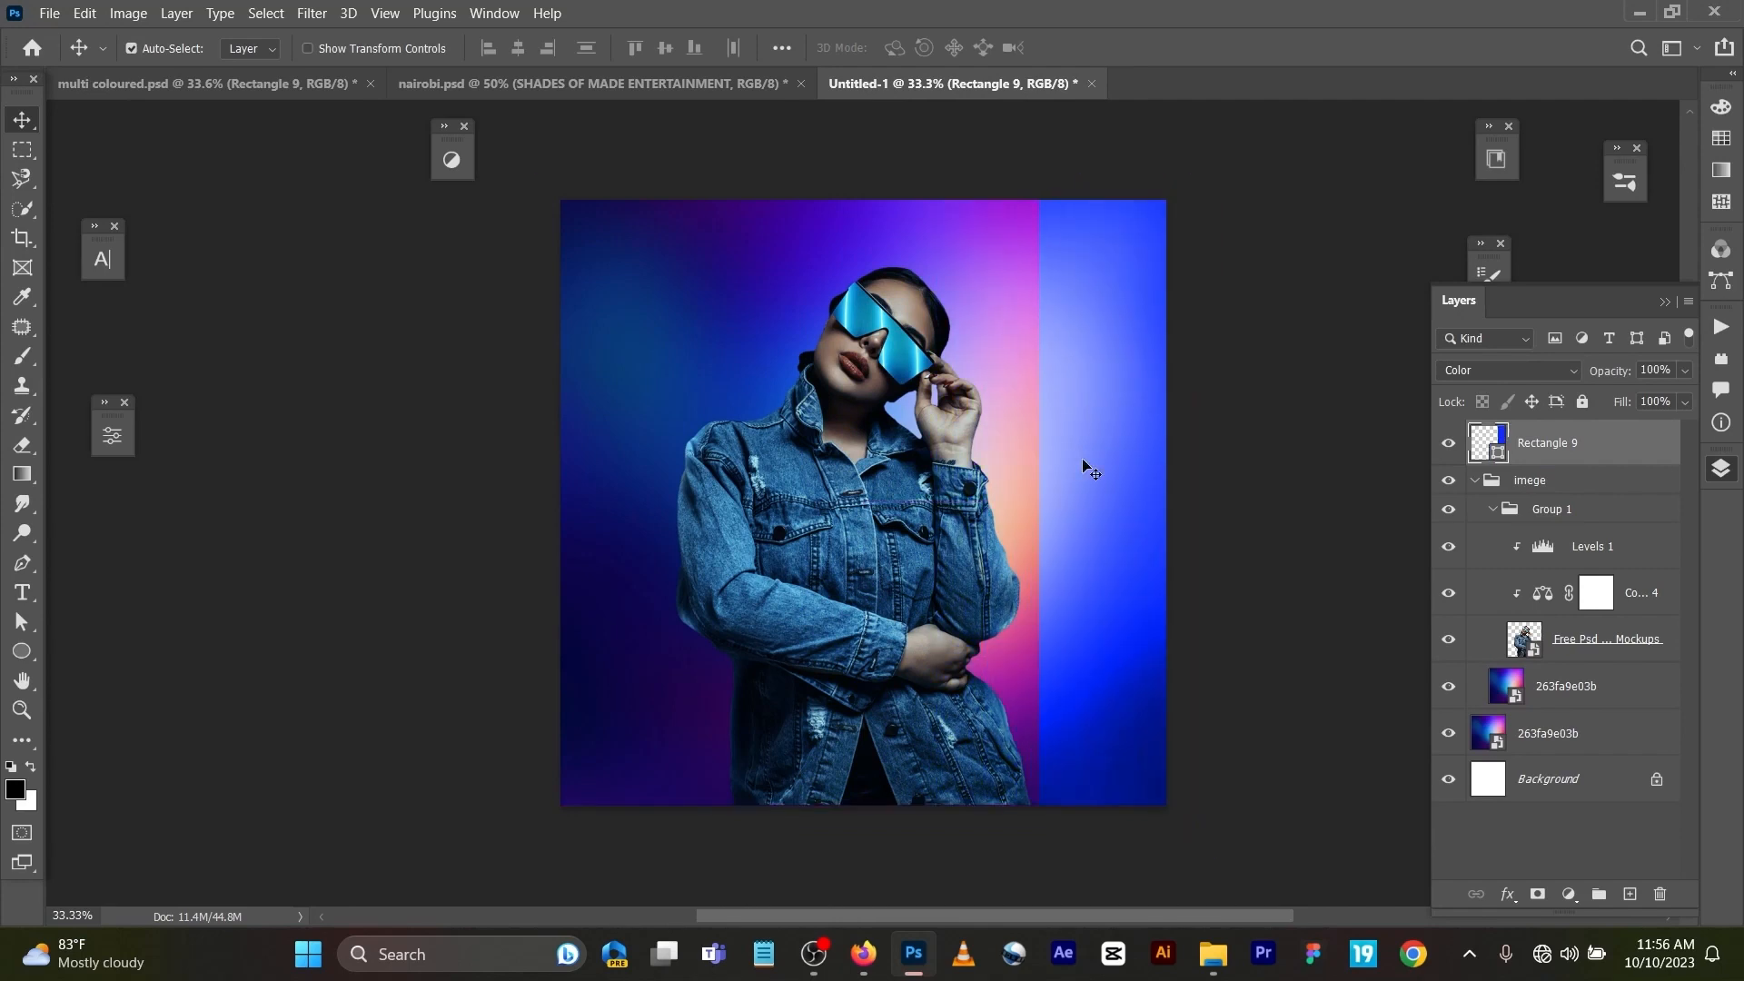
Step: Inspect the blue stripe's fill colour and switch its blend mode to Normal and back to Color for comparison
{"action": "double_click", "coordinate": [1500, 459]}
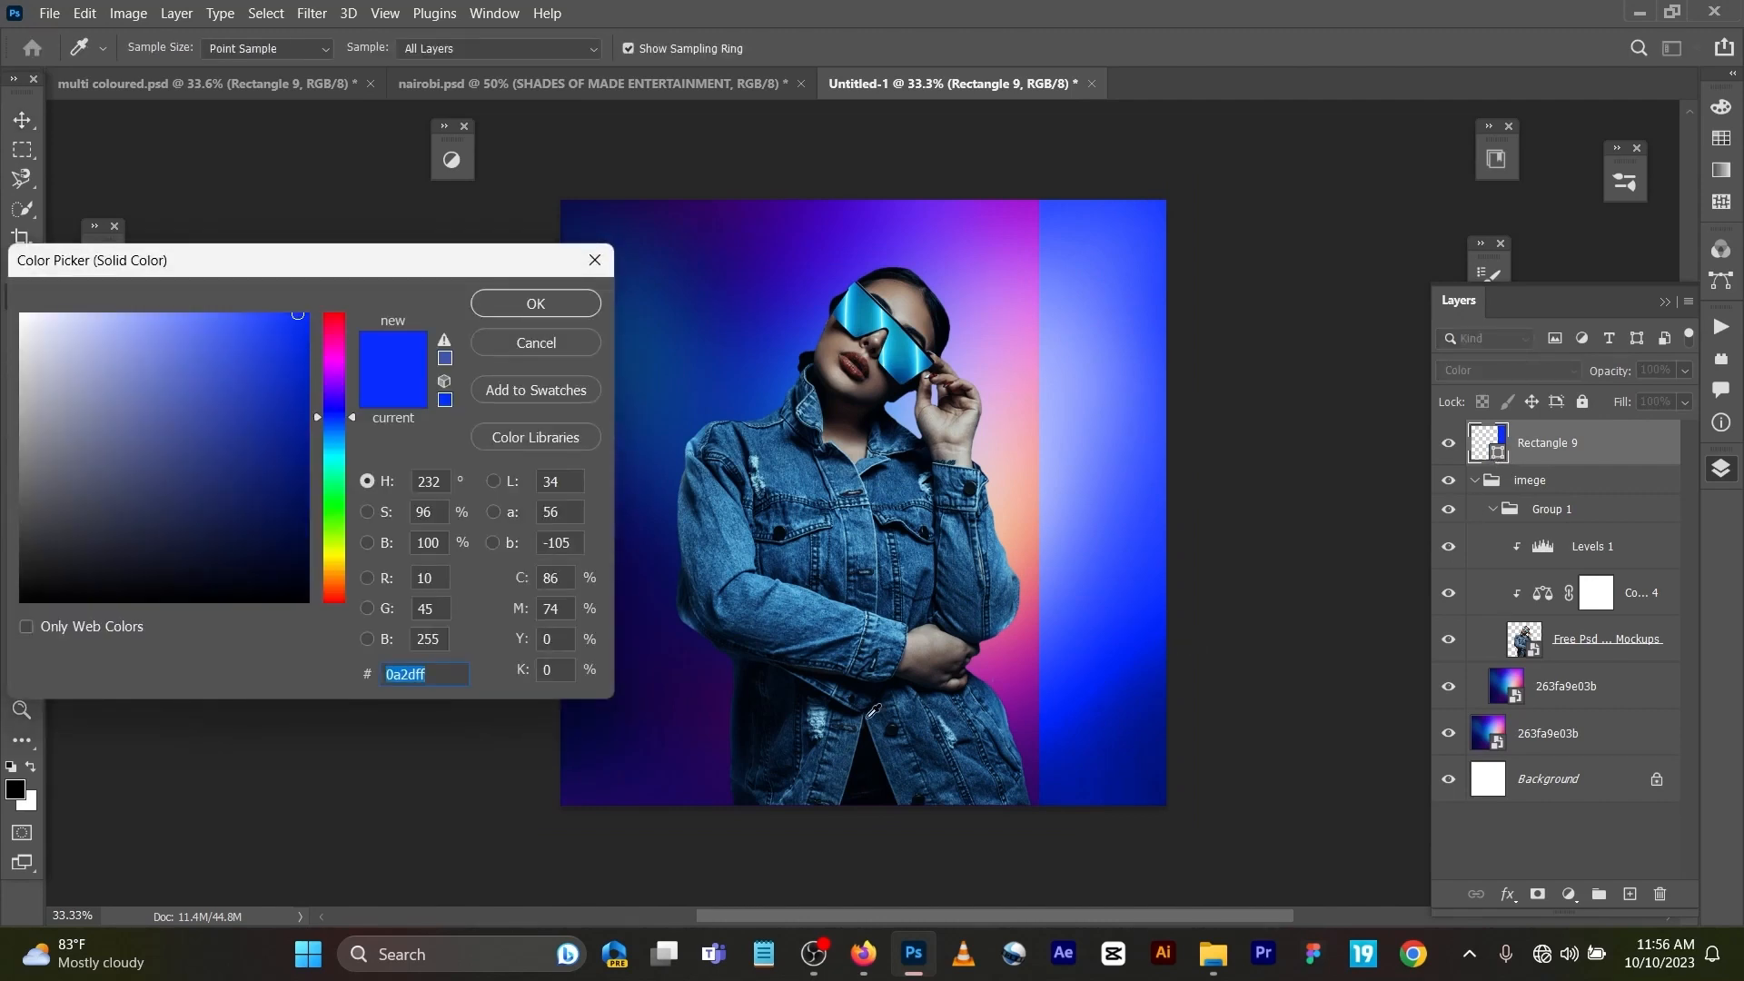
{"action": "left_click", "coordinate": [500, 292]}
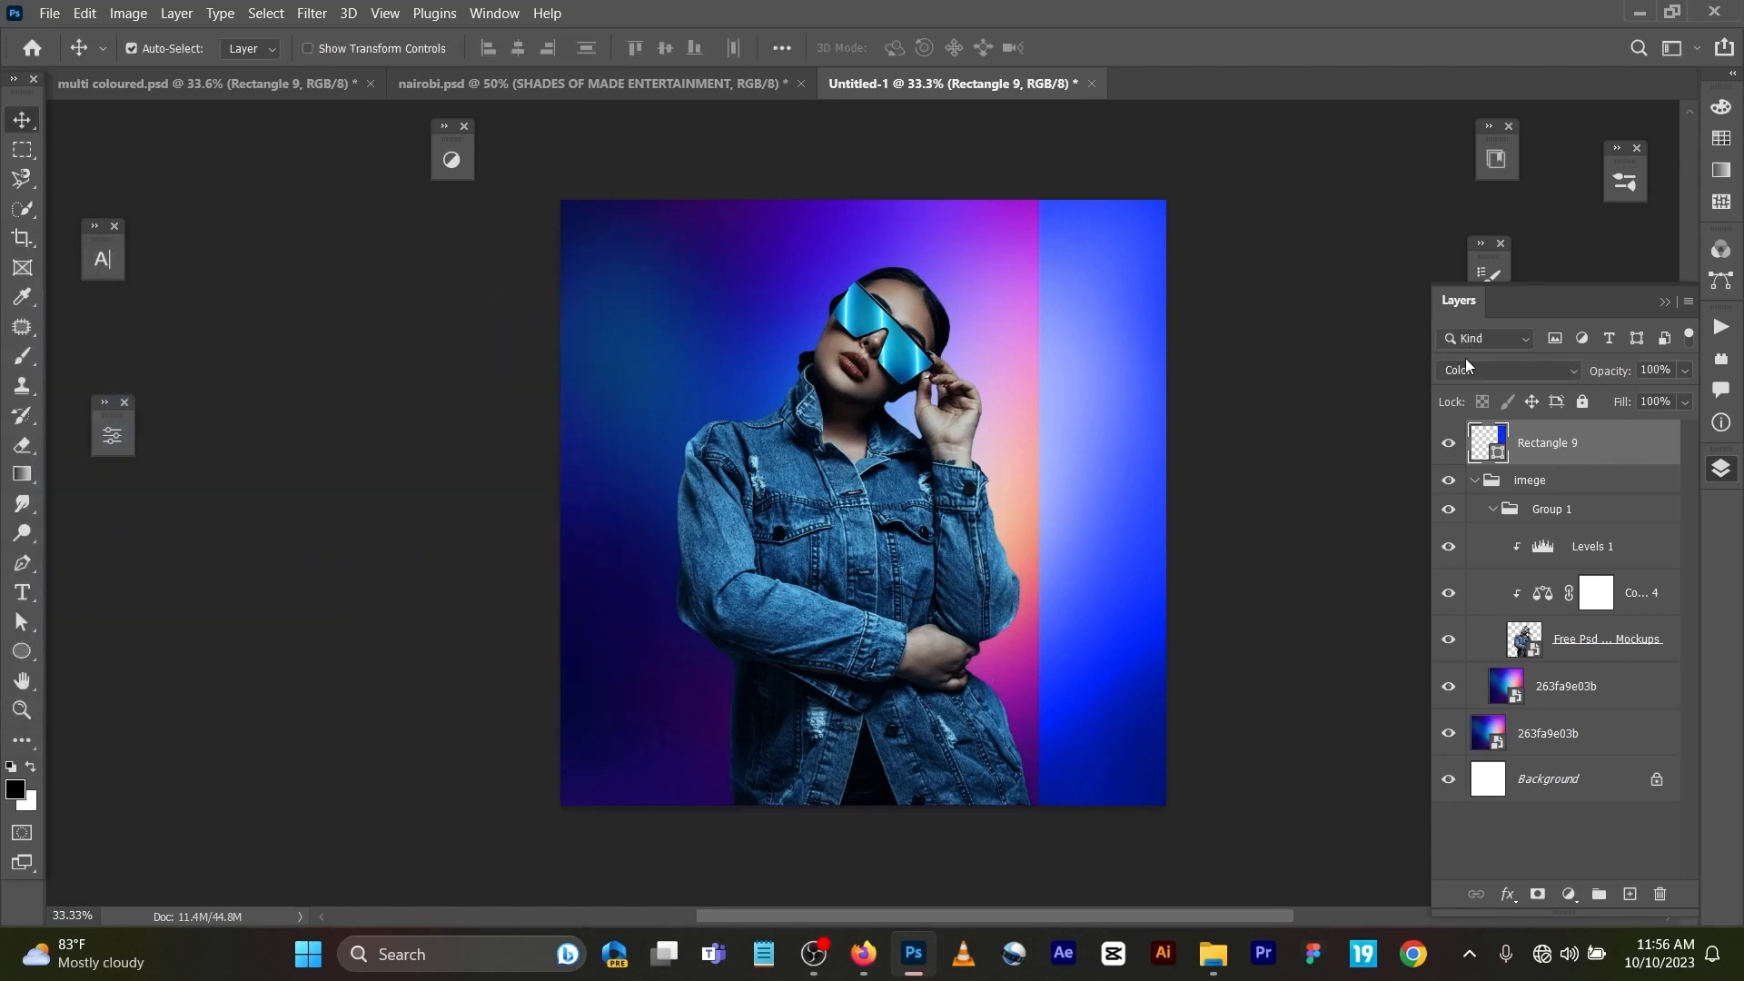
{"action": "left_click", "coordinate": [1464, 364]}
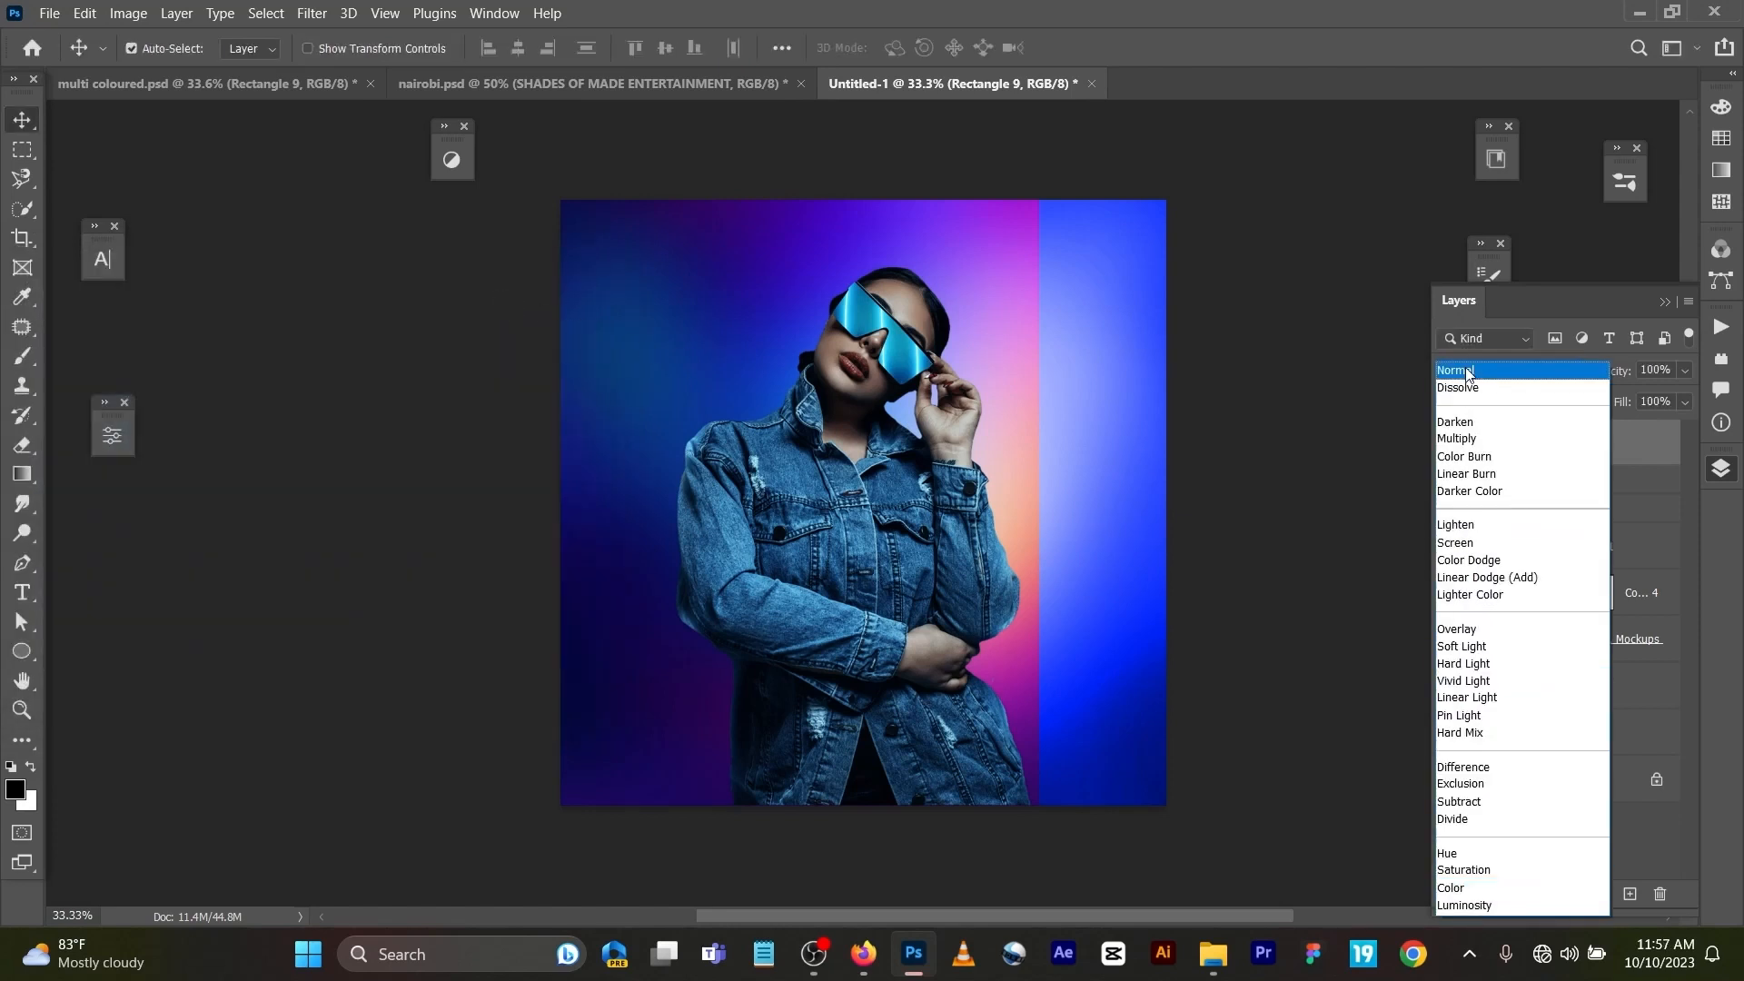
{"action": "left_click", "coordinate": [1464, 372]}
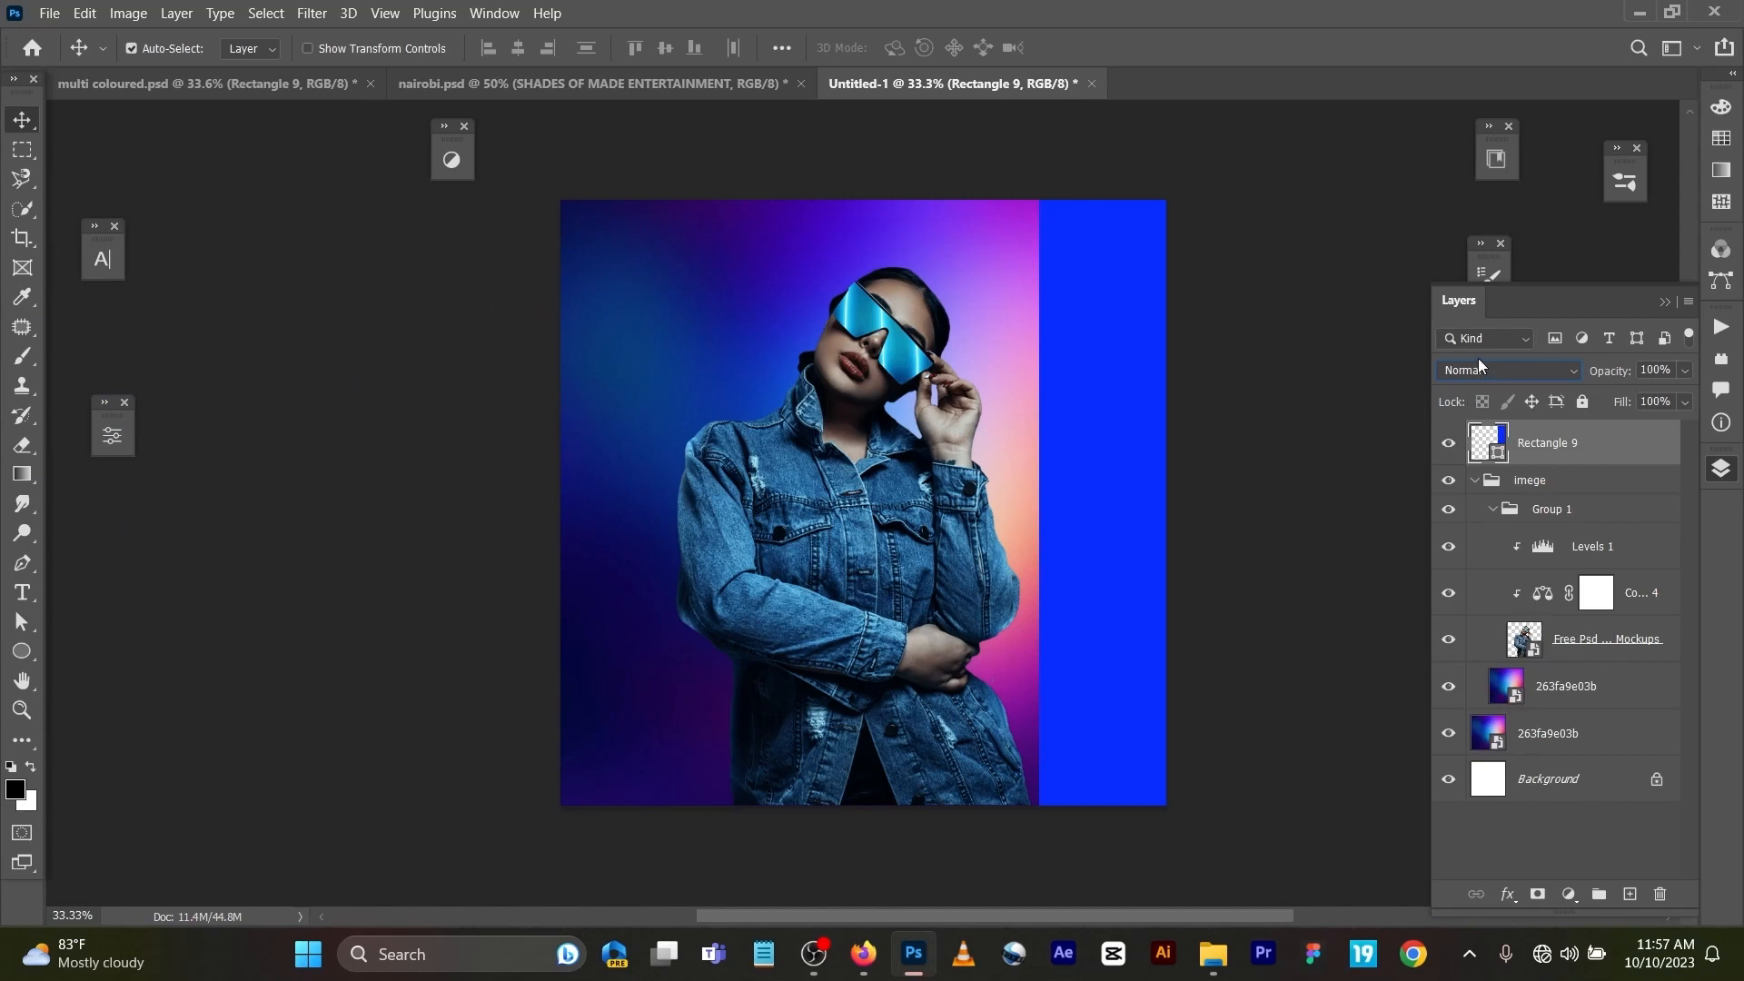
{"action": "left_click", "coordinate": [1481, 369]}
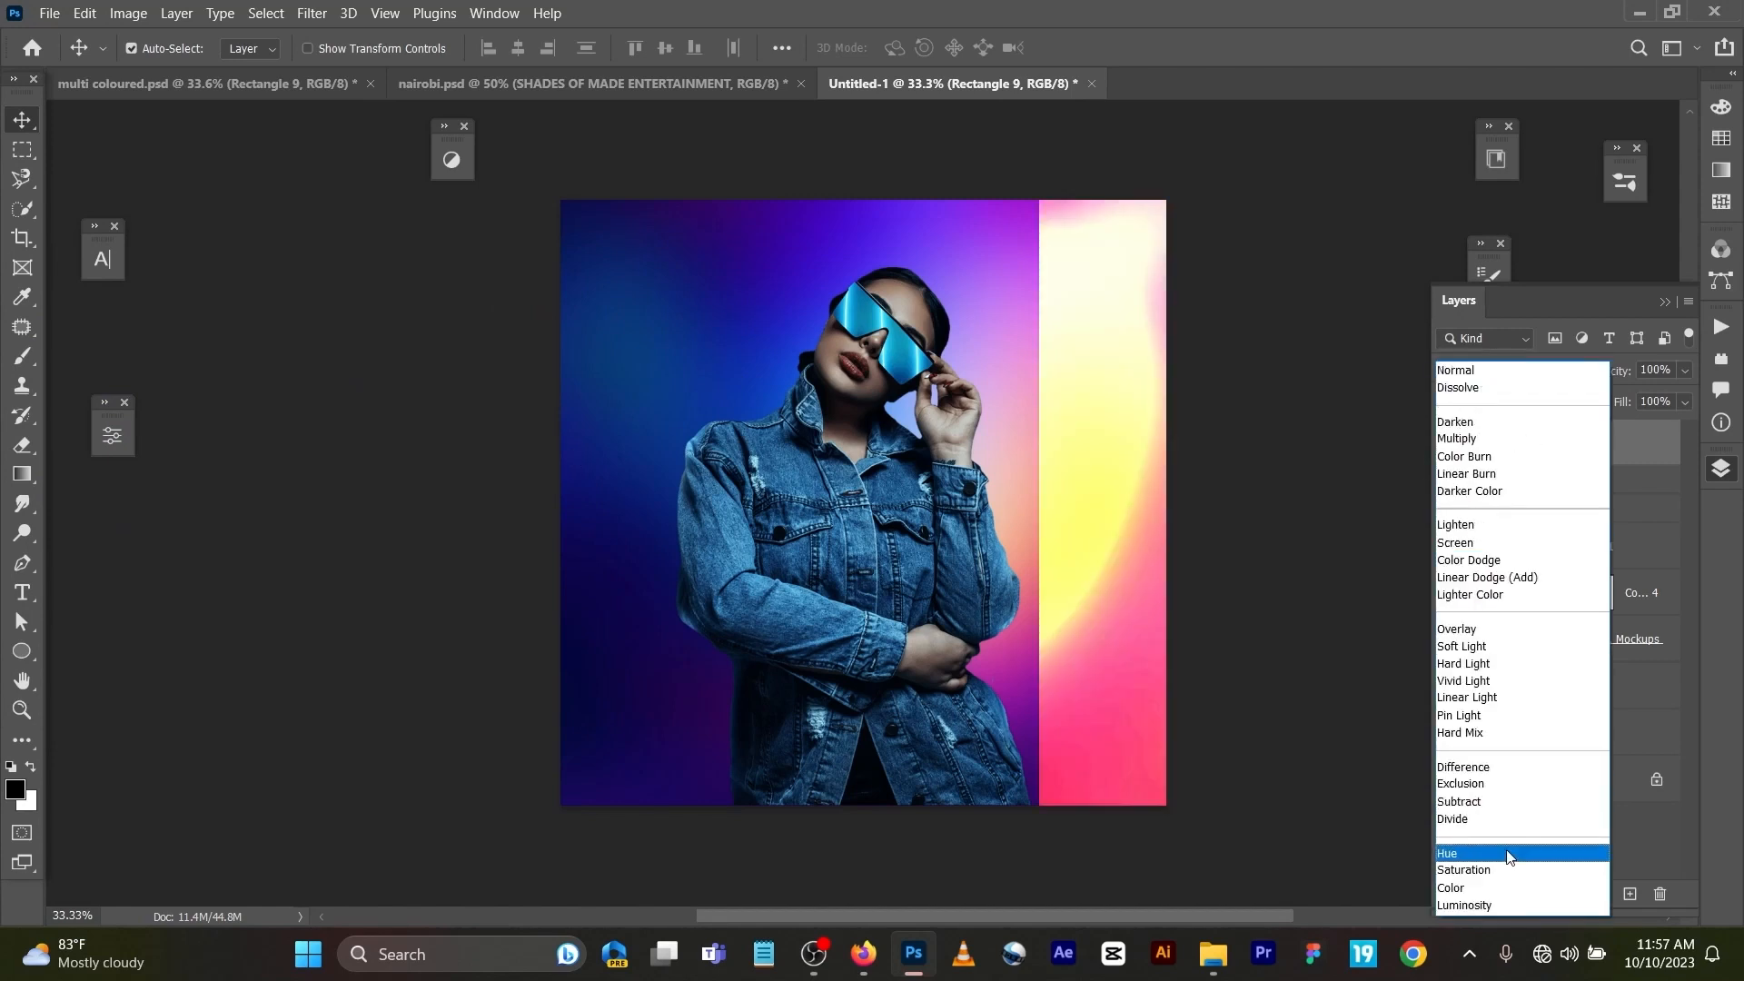
{"action": "left_click", "coordinate": [1501, 888]}
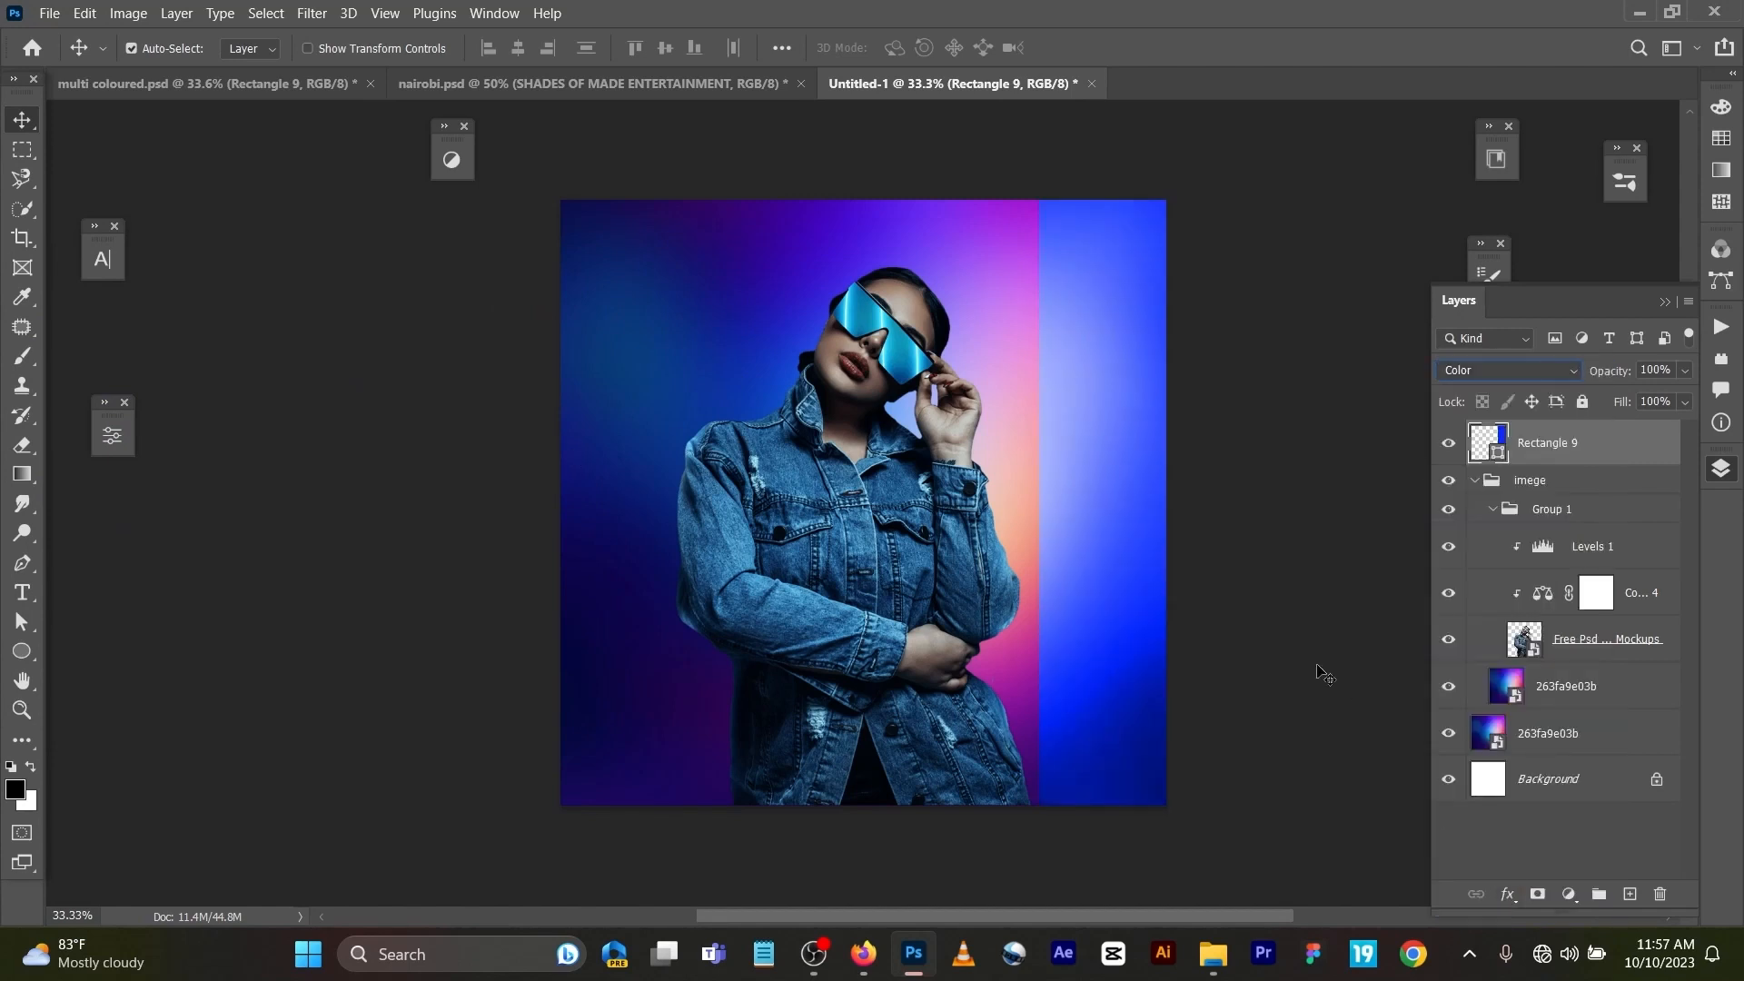
{"action": "left_click", "coordinate": [1340, 614]}
Step: Copy the orange Rectangle 9 copy stripe from multi coloured.psd above Rectangle 9 in Untitled-1 and place it directly left of the blue stripe
{"action": "left_click", "coordinate": [716, 94]}
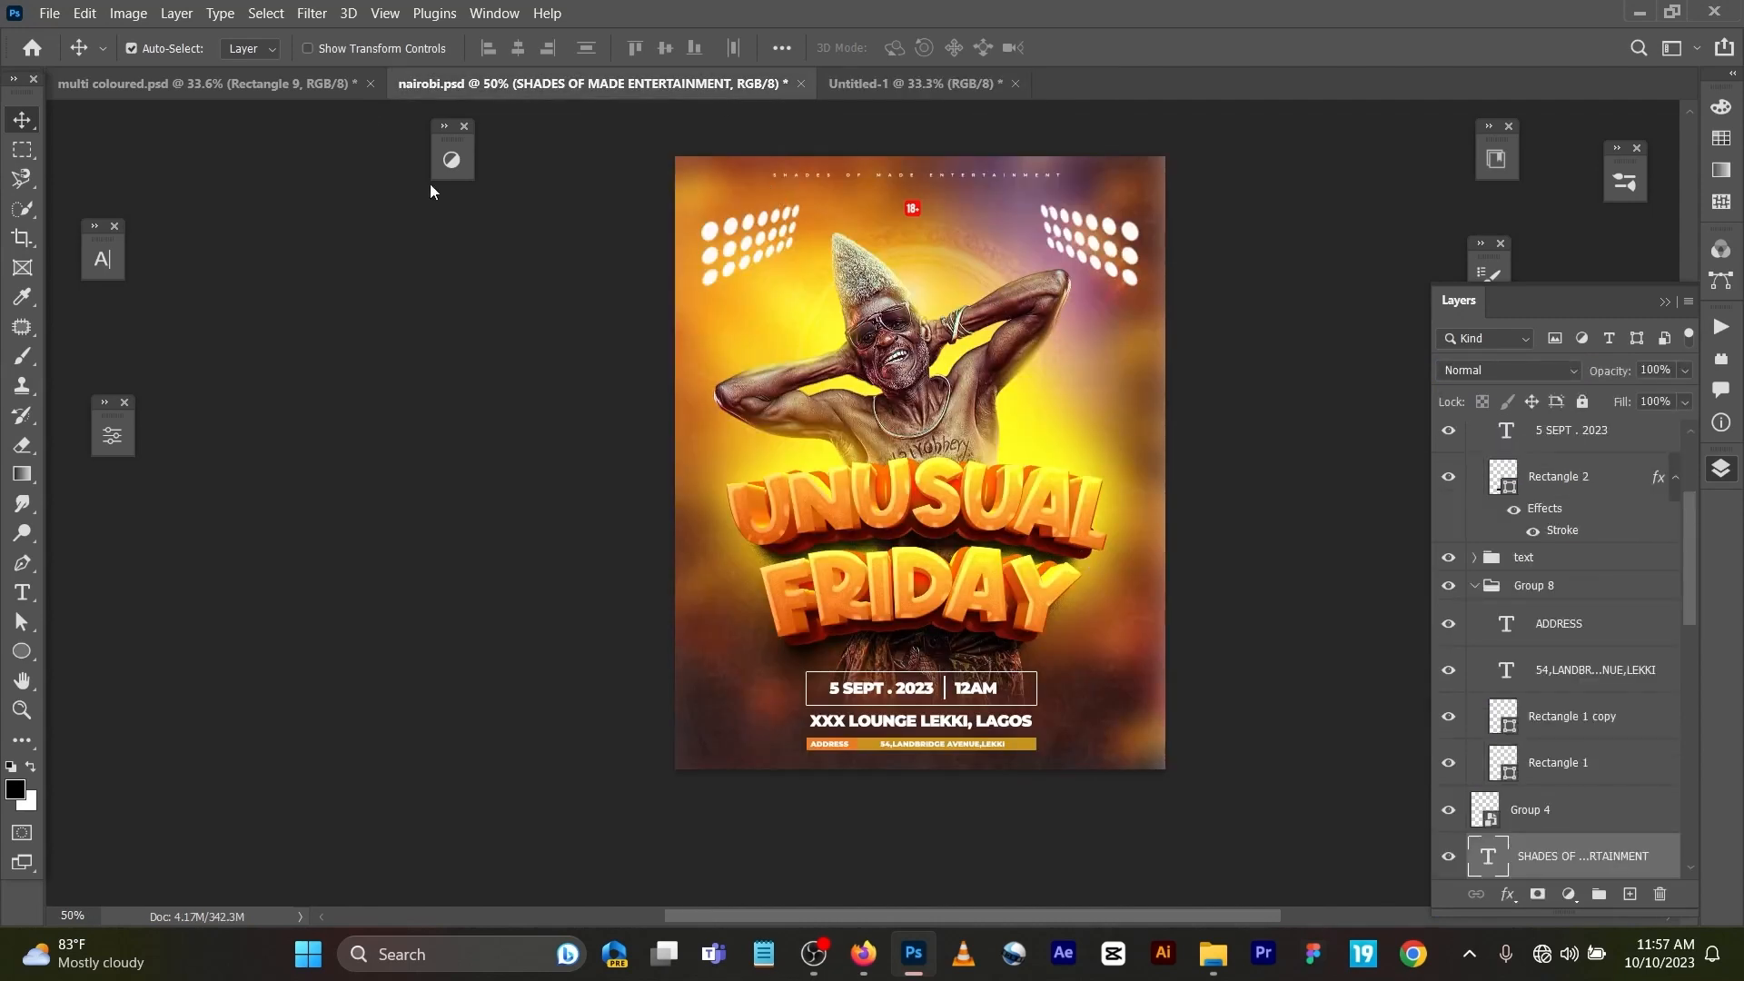
{"action": "left_click", "coordinate": [298, 95]}
{"action": "left_click", "coordinate": [1021, 506]}
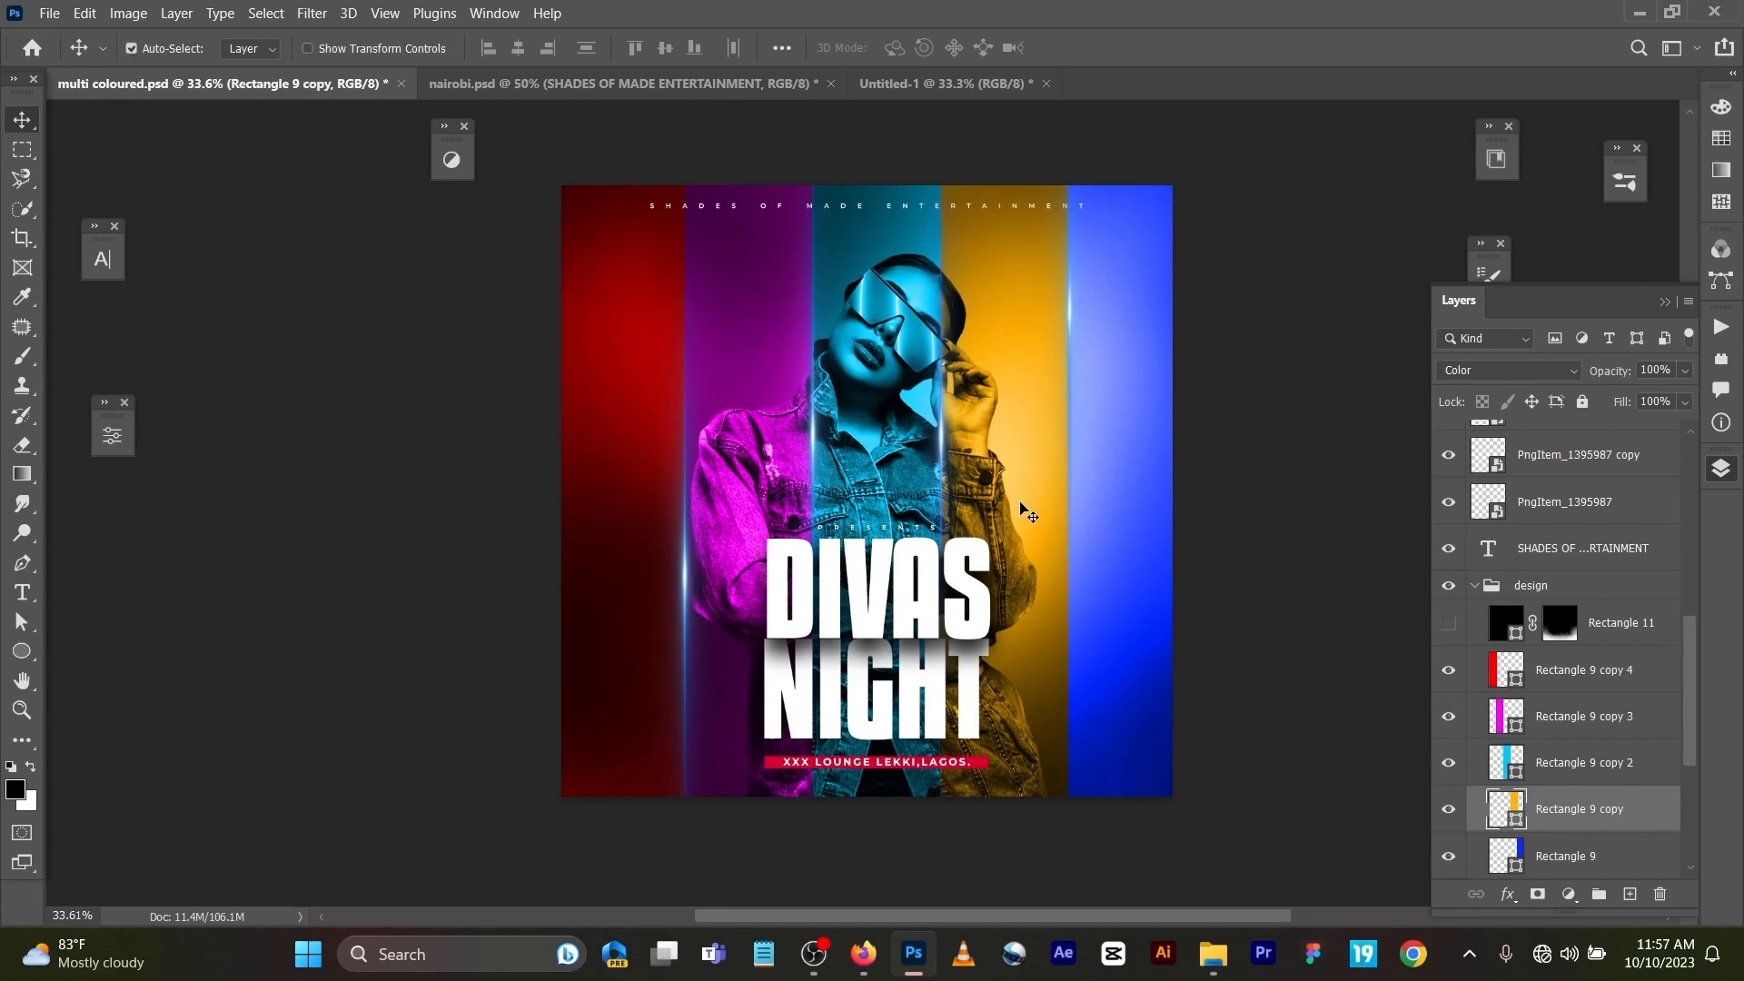
{"action": "left_click", "coordinate": [904, 91]}
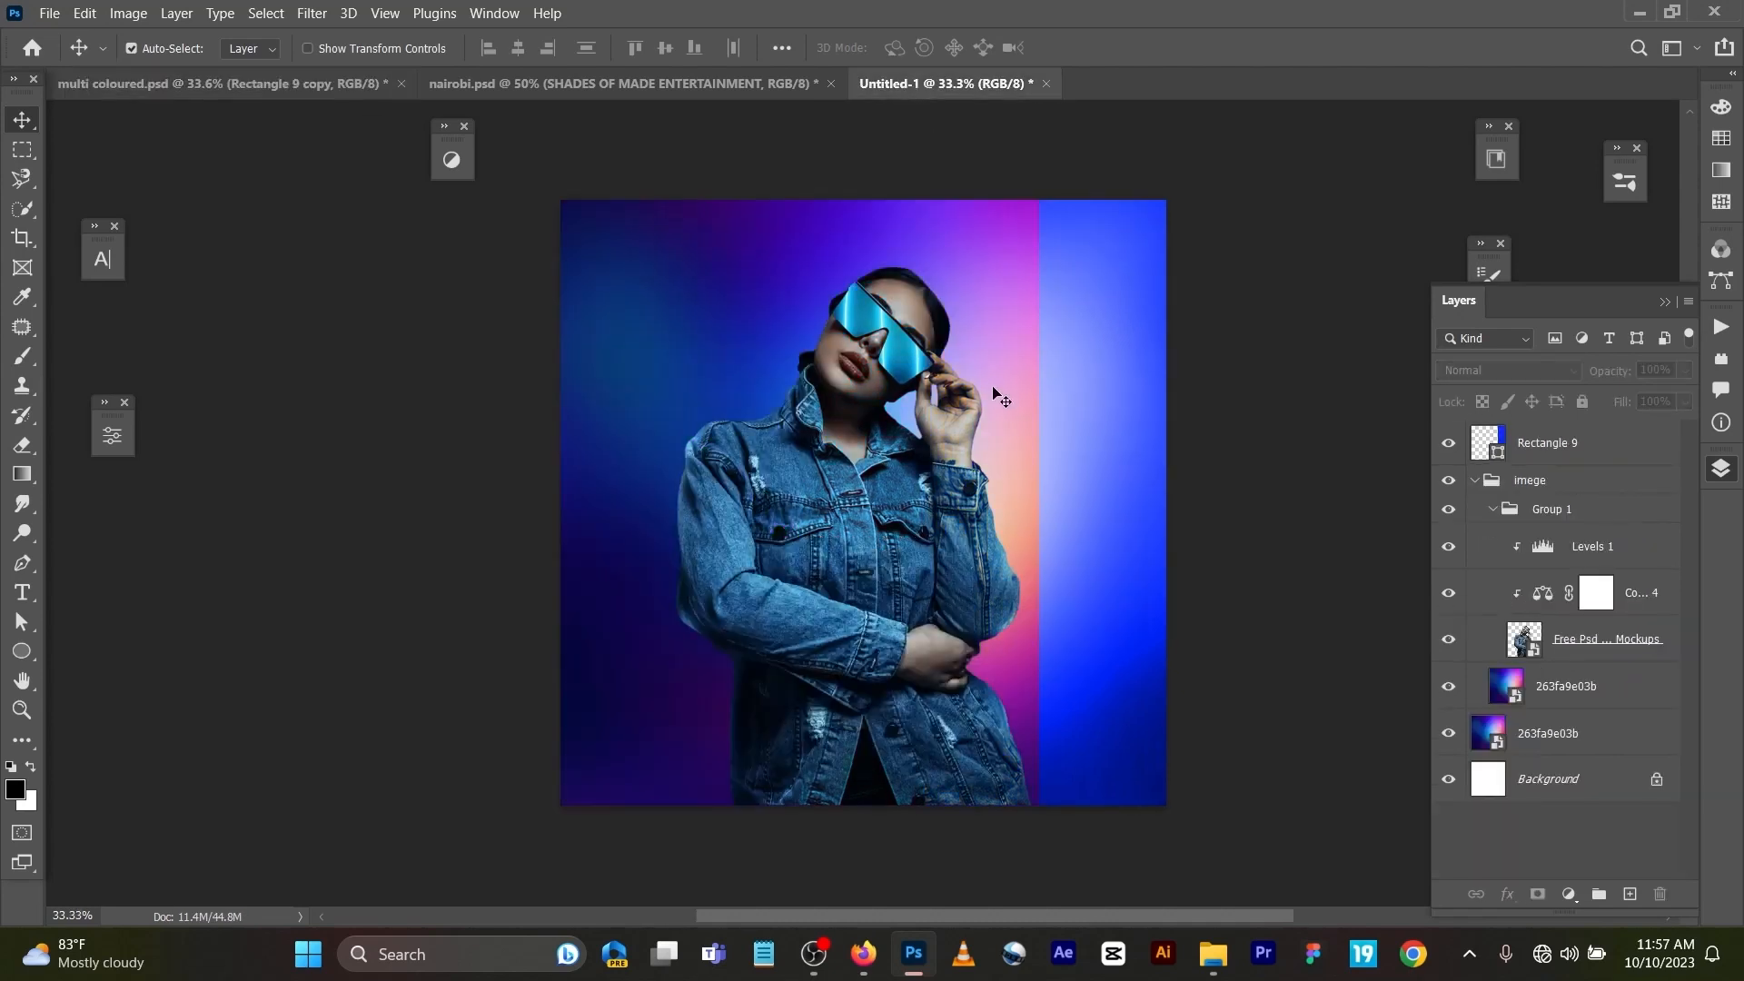
{"action": "left_click", "coordinate": [1610, 452]}
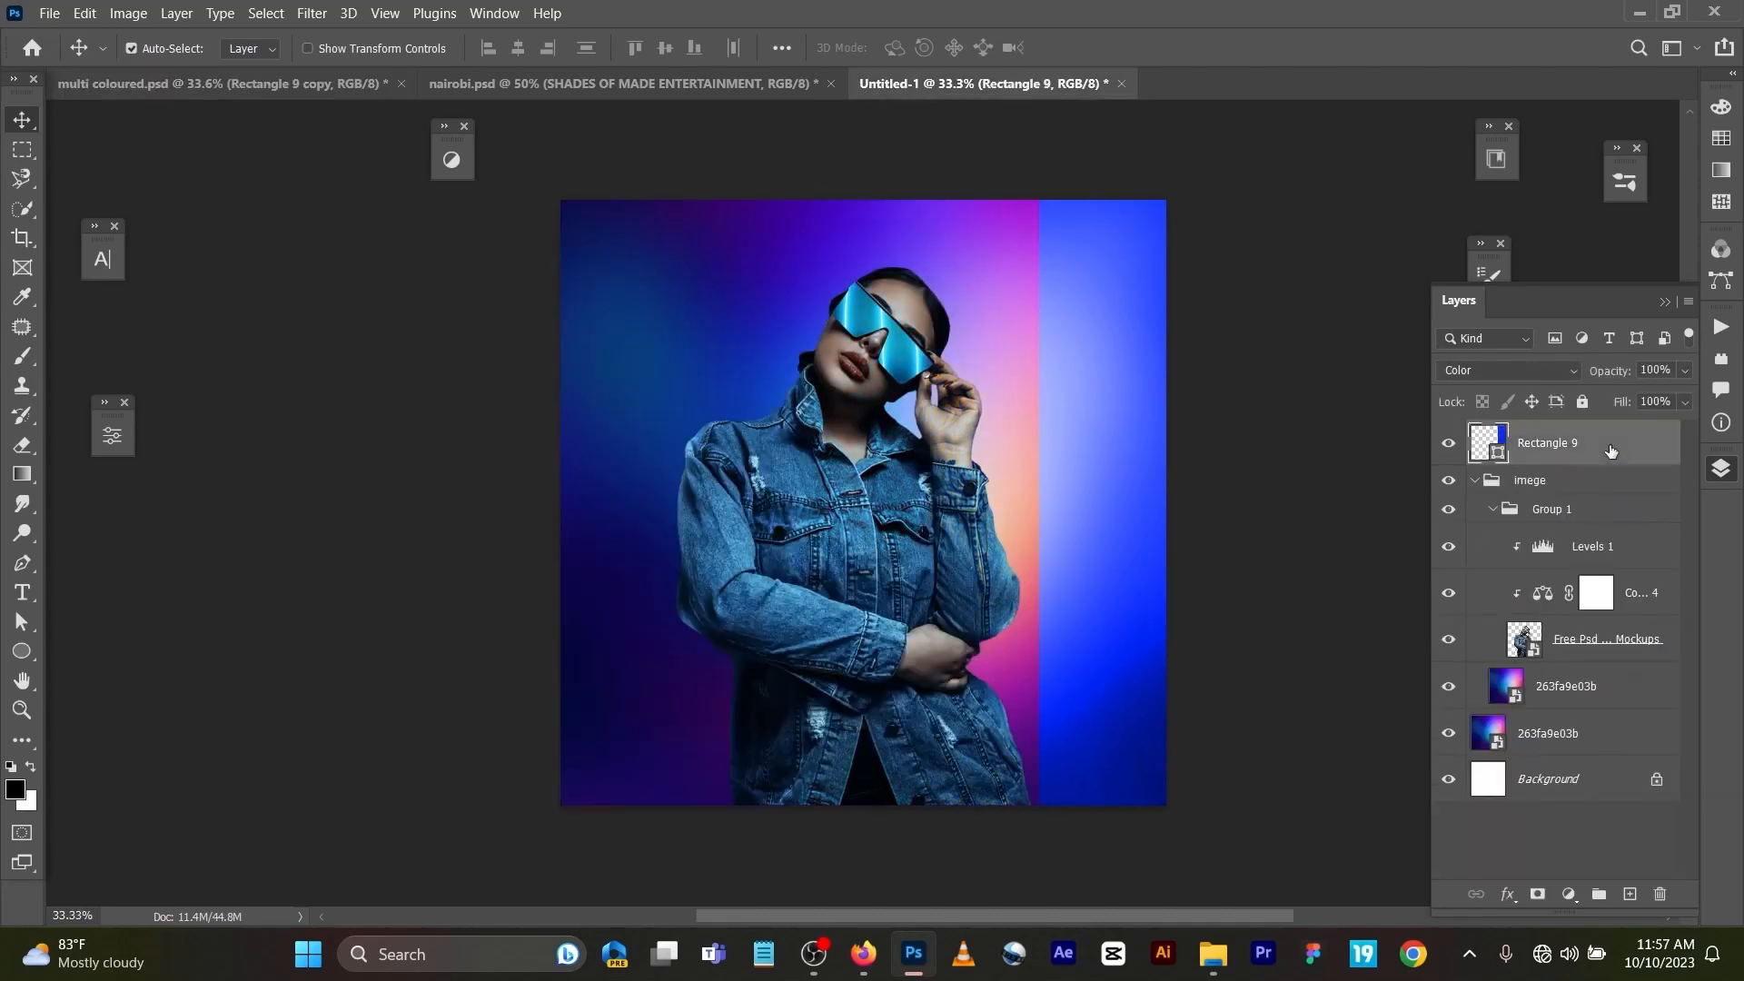
{"action": "key", "text": "ctrl+v"}
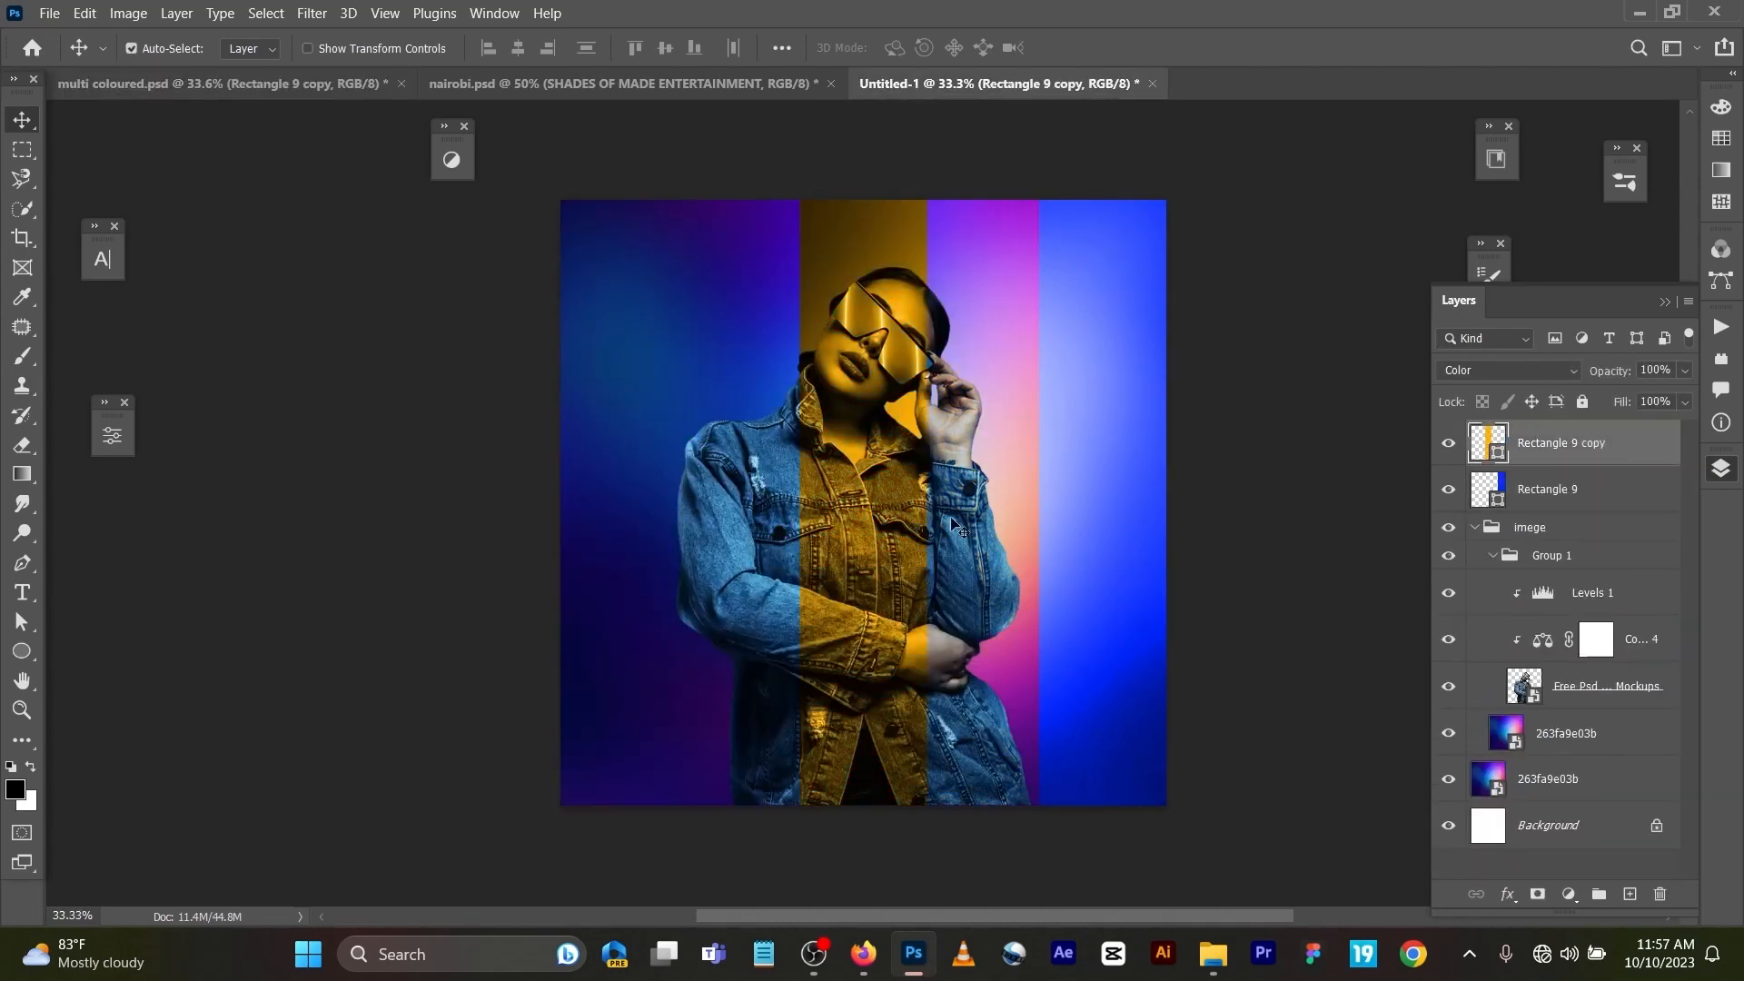
{"action": "left_click_drag", "start_coordinate": [876, 507], "coordinate": [982, 511]}
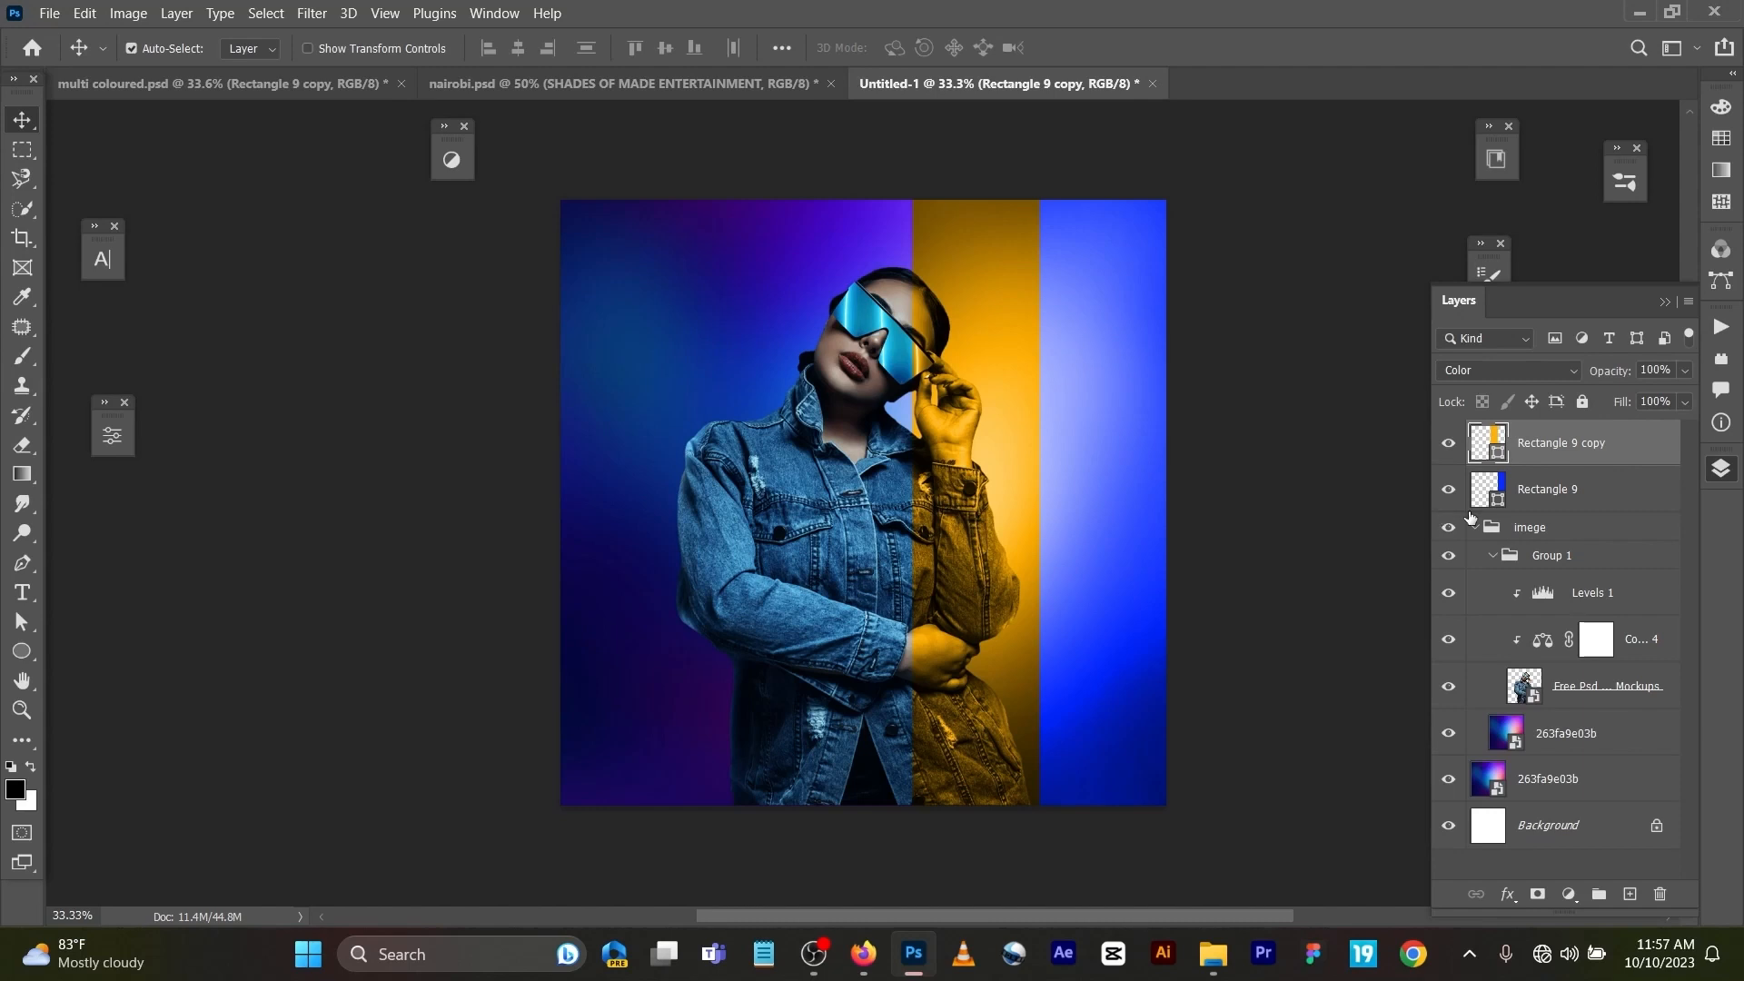
Step: Inspect the orange stripe's fill colour and switch its blend mode to Normal and back to Color for comparison
{"action": "double_click", "coordinate": [1499, 454]}
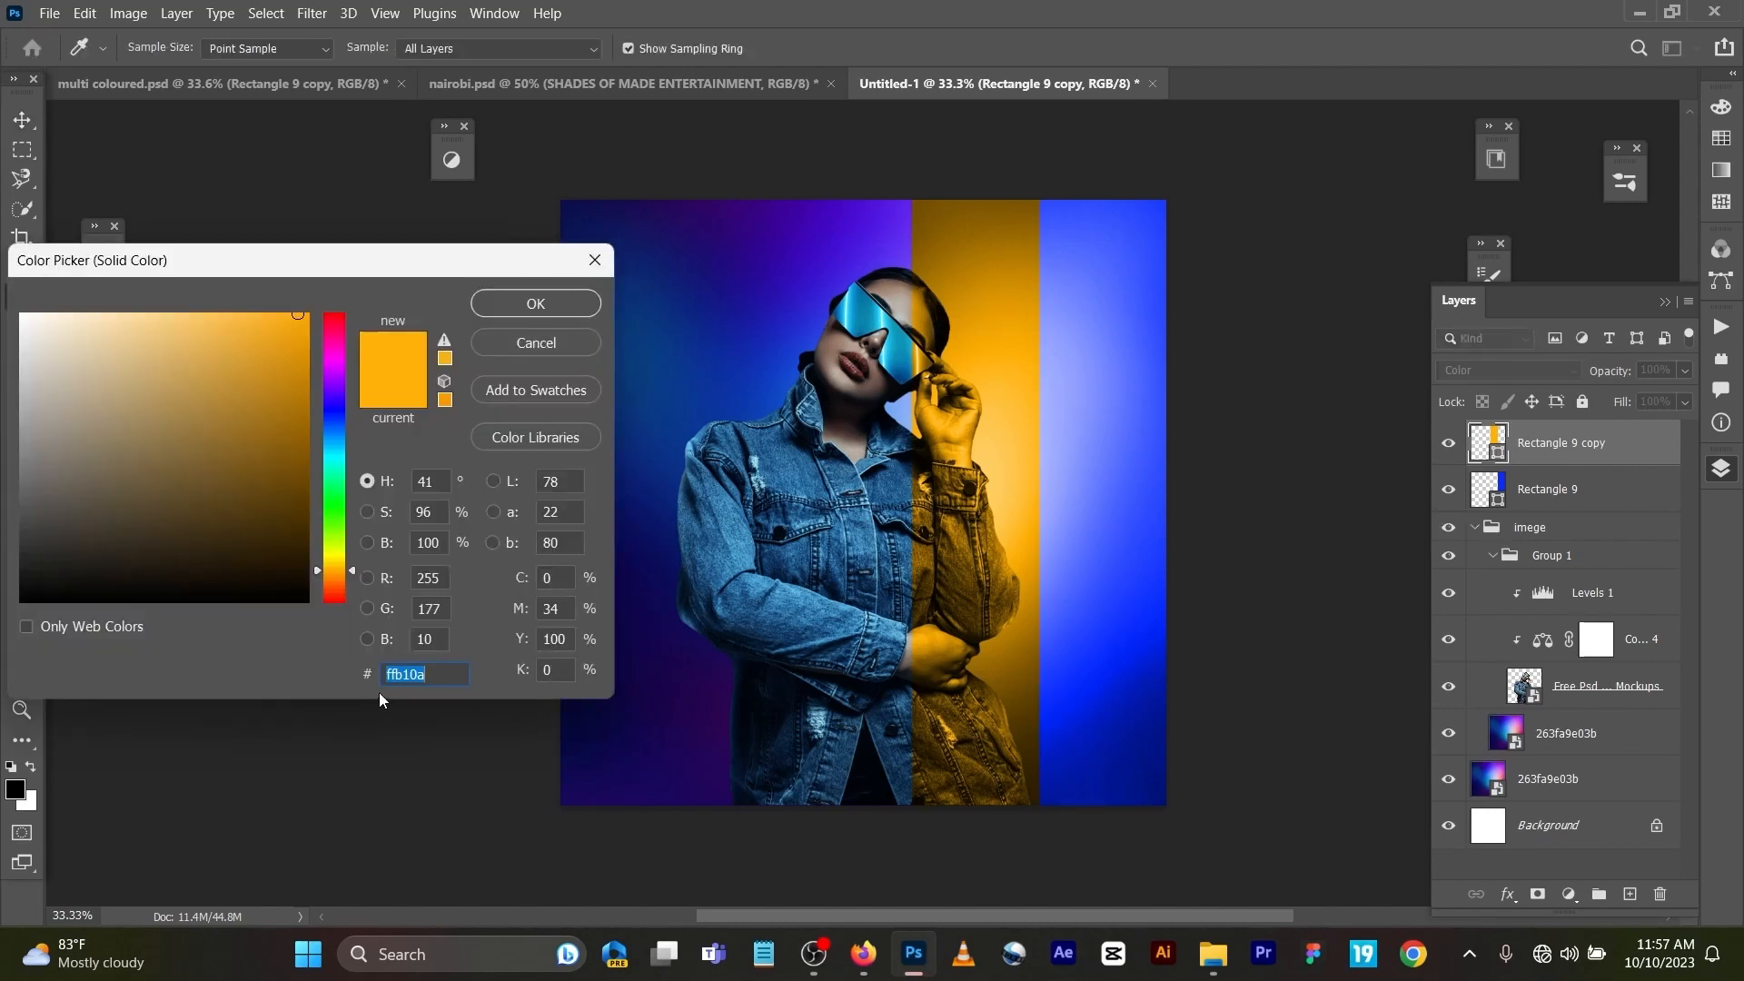
{"action": "left_click", "coordinate": [535, 303]}
{"action": "left_click", "coordinate": [1502, 378]}
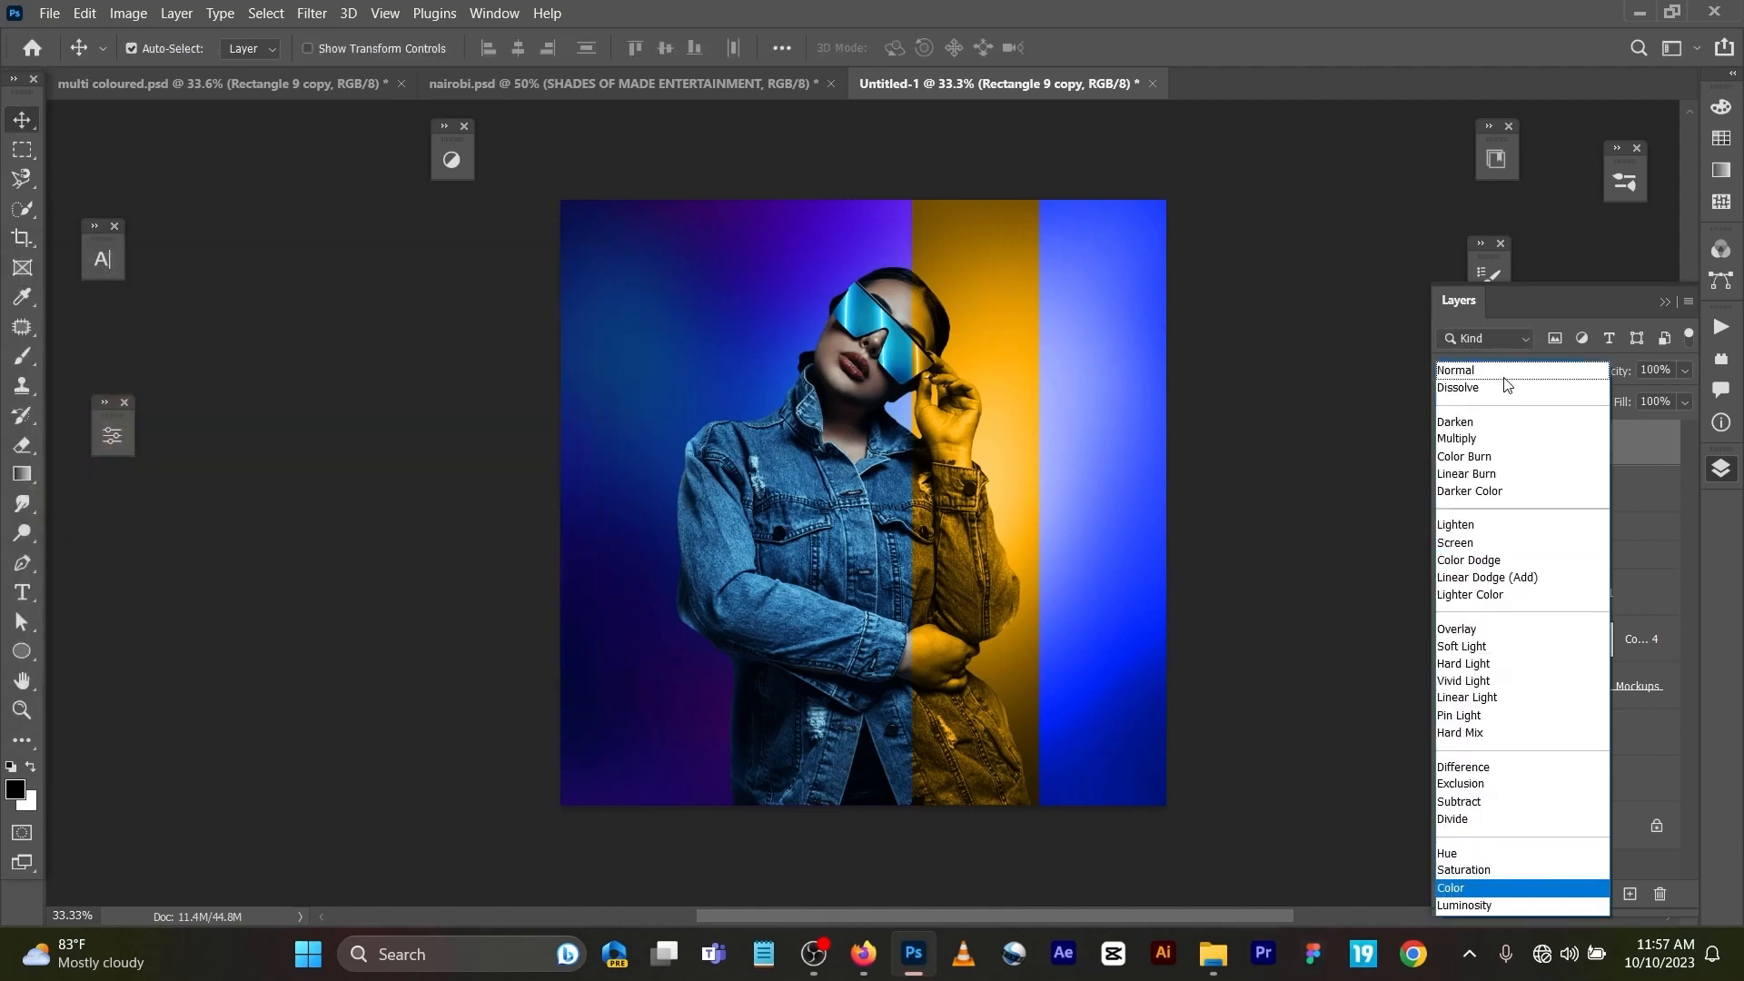
{"action": "left_click", "coordinate": [1502, 369]}
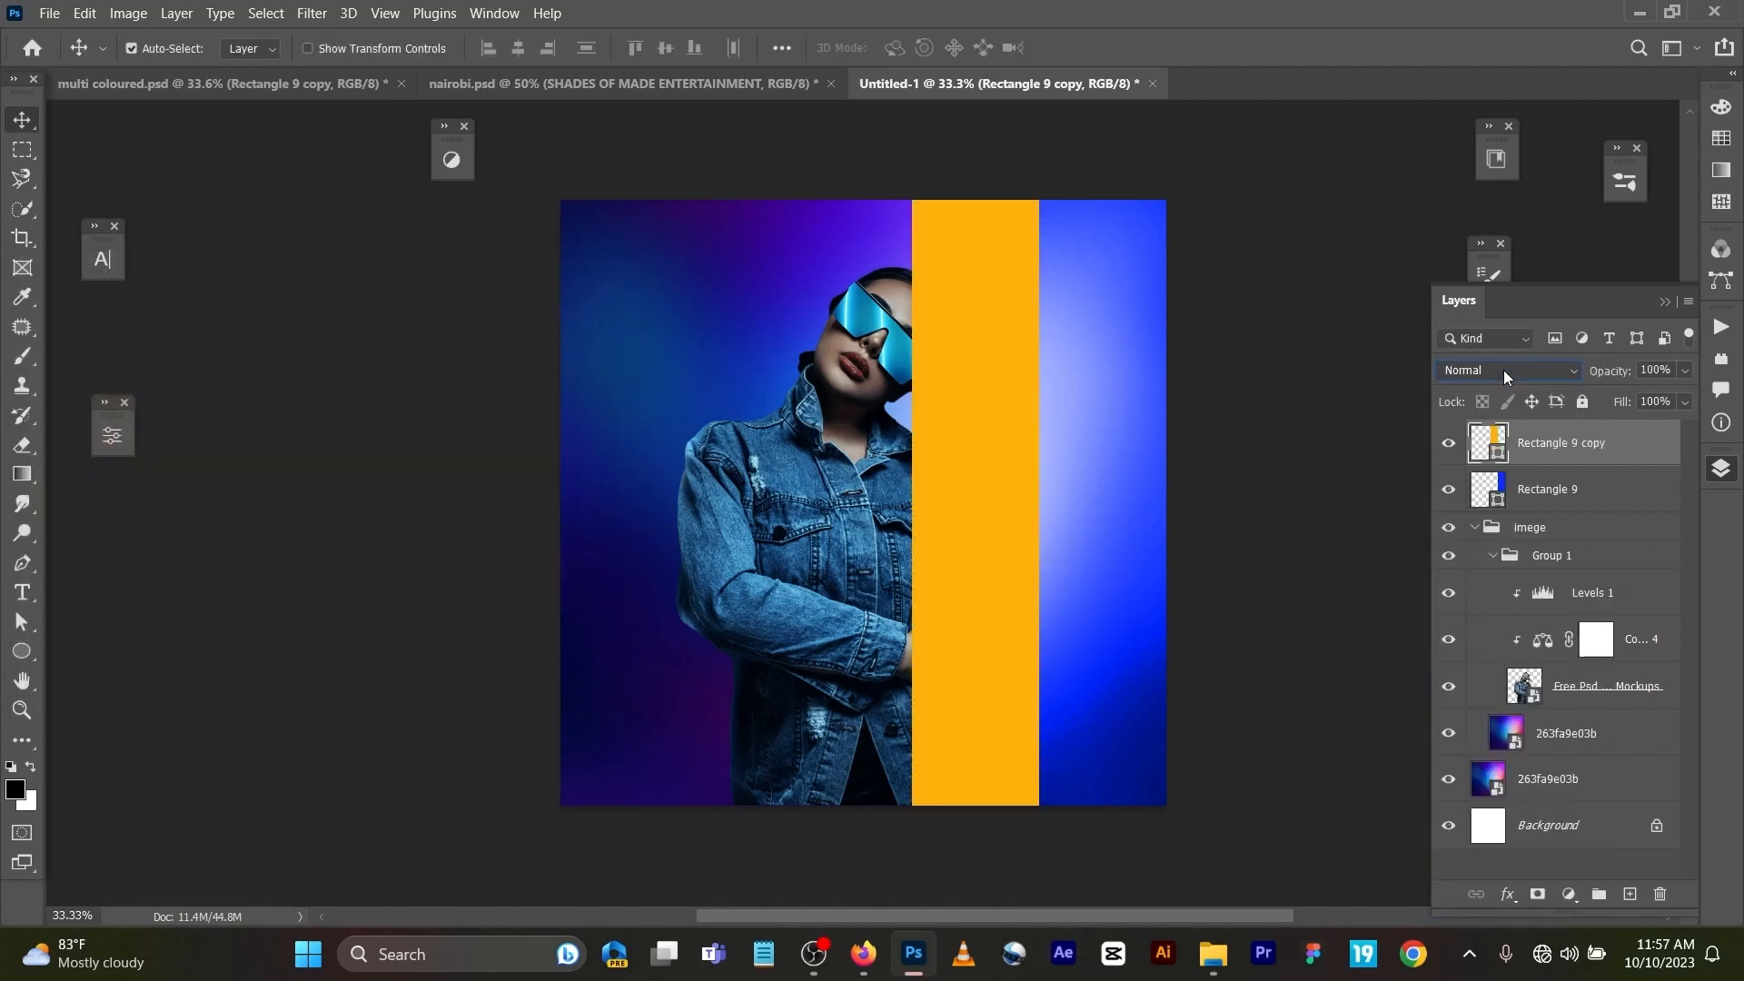
{"action": "left_click", "coordinate": [1503, 369]}
{"action": "left_click", "coordinate": [1502, 892]}
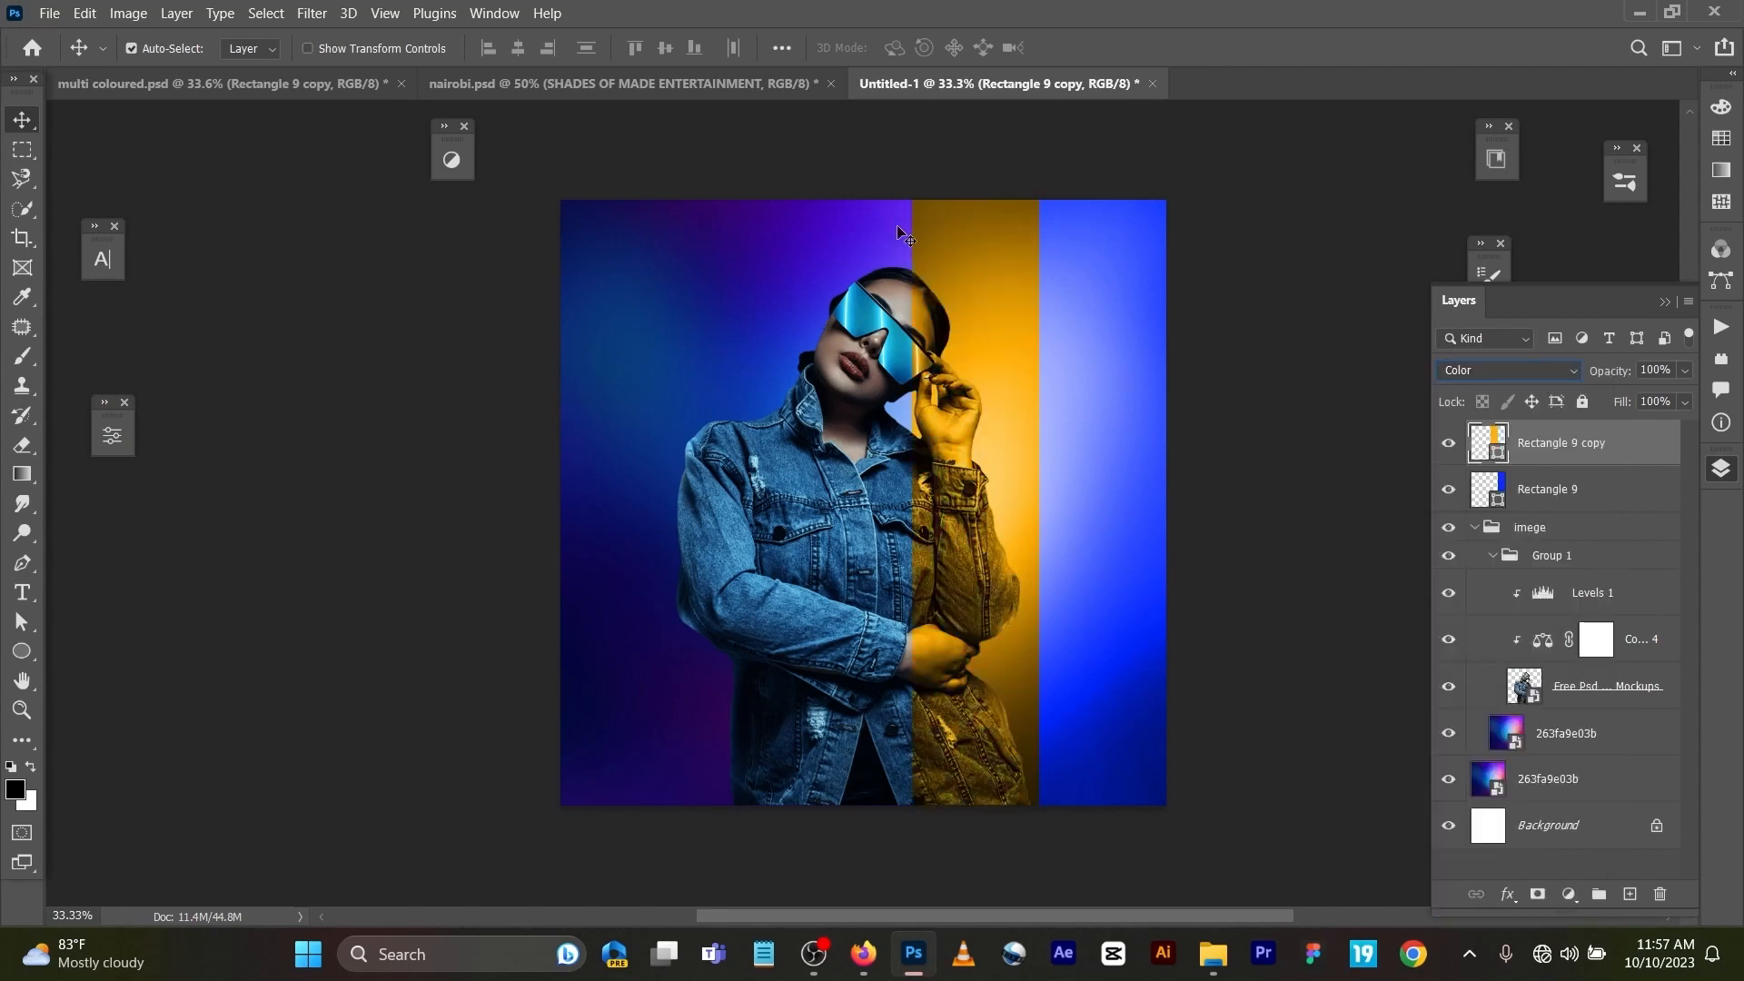
Step: Switch to multi coloured.psd, hide the red, magenta, cyan and orange stripes one by one for comparison, and restore them
{"action": "left_click", "coordinate": [331, 86]}
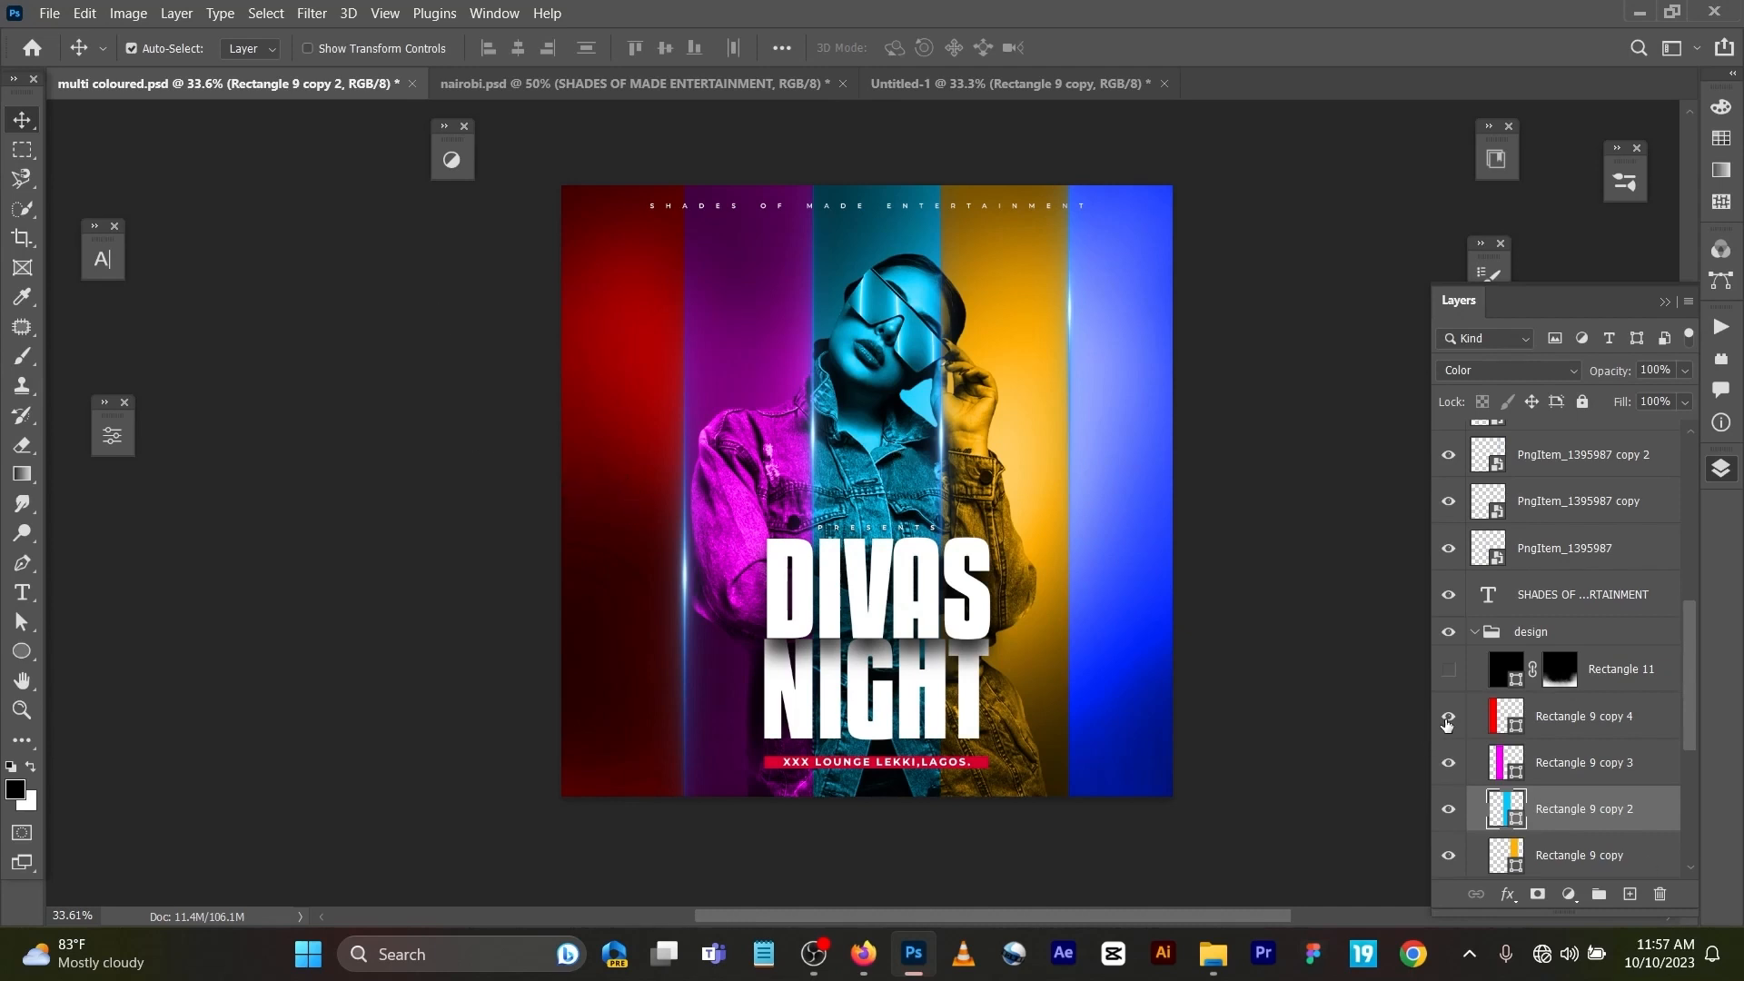
{"action": "left_click", "coordinate": [1447, 717]}
{"action": "left_click", "coordinate": [1448, 767]}
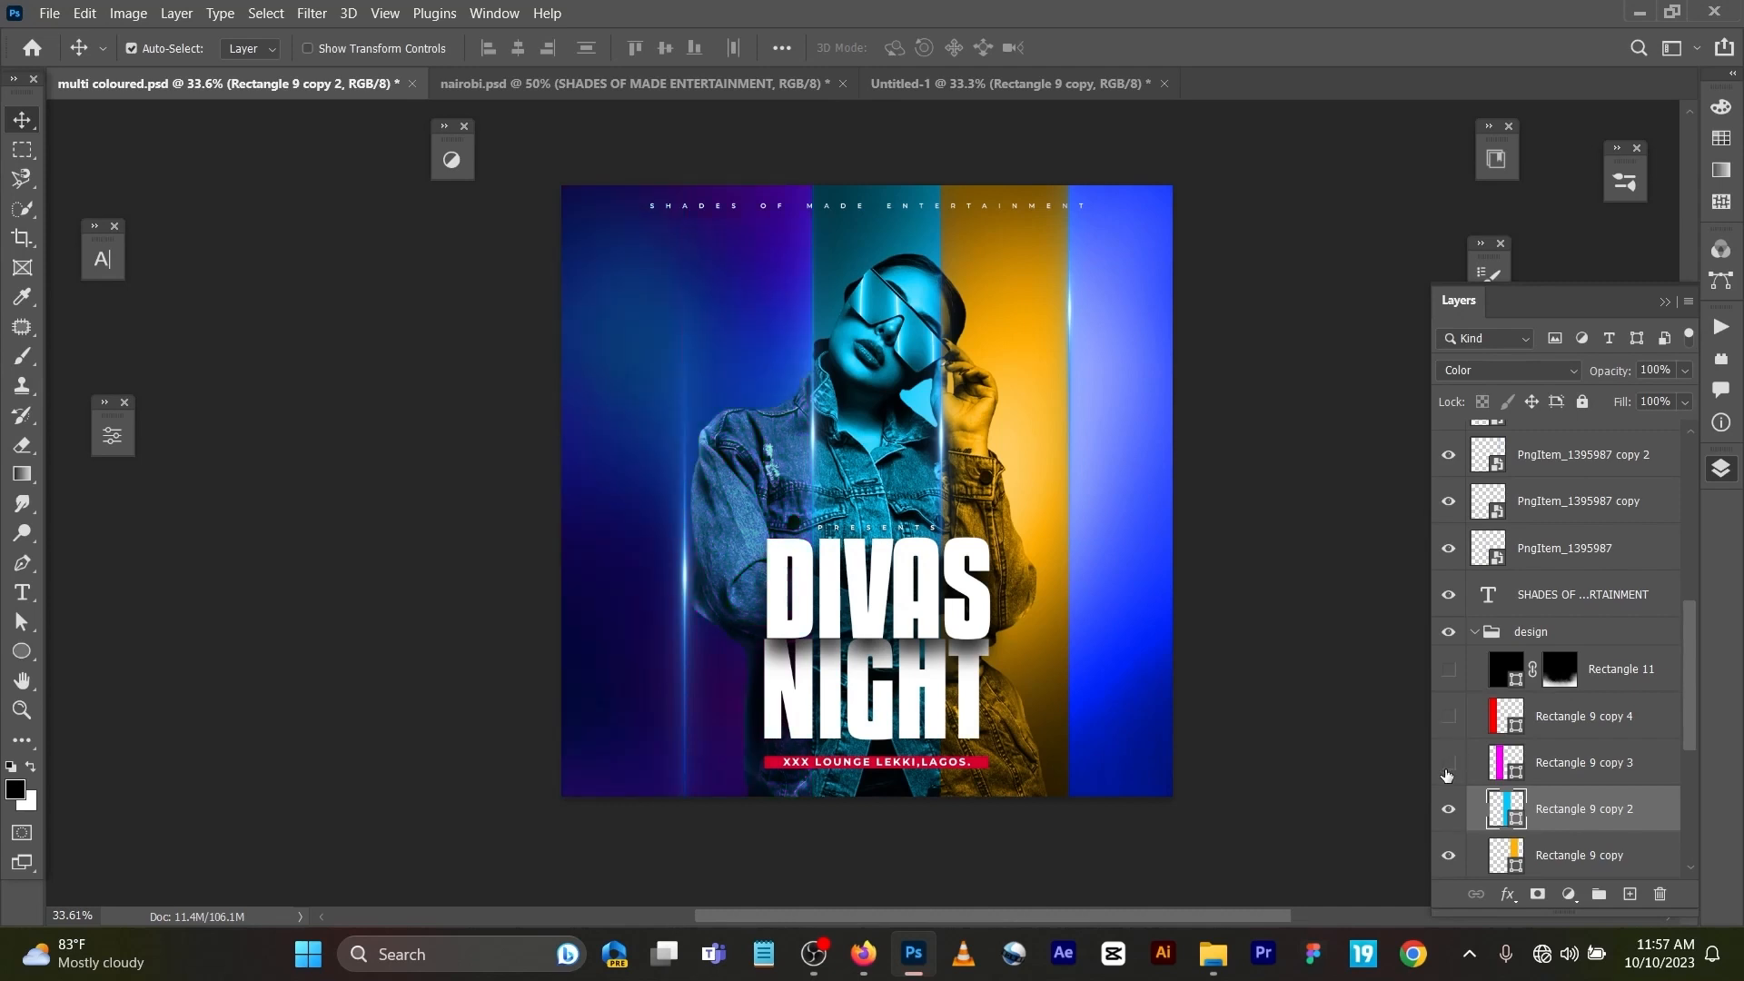
{"action": "left_click", "coordinate": [1447, 812]}
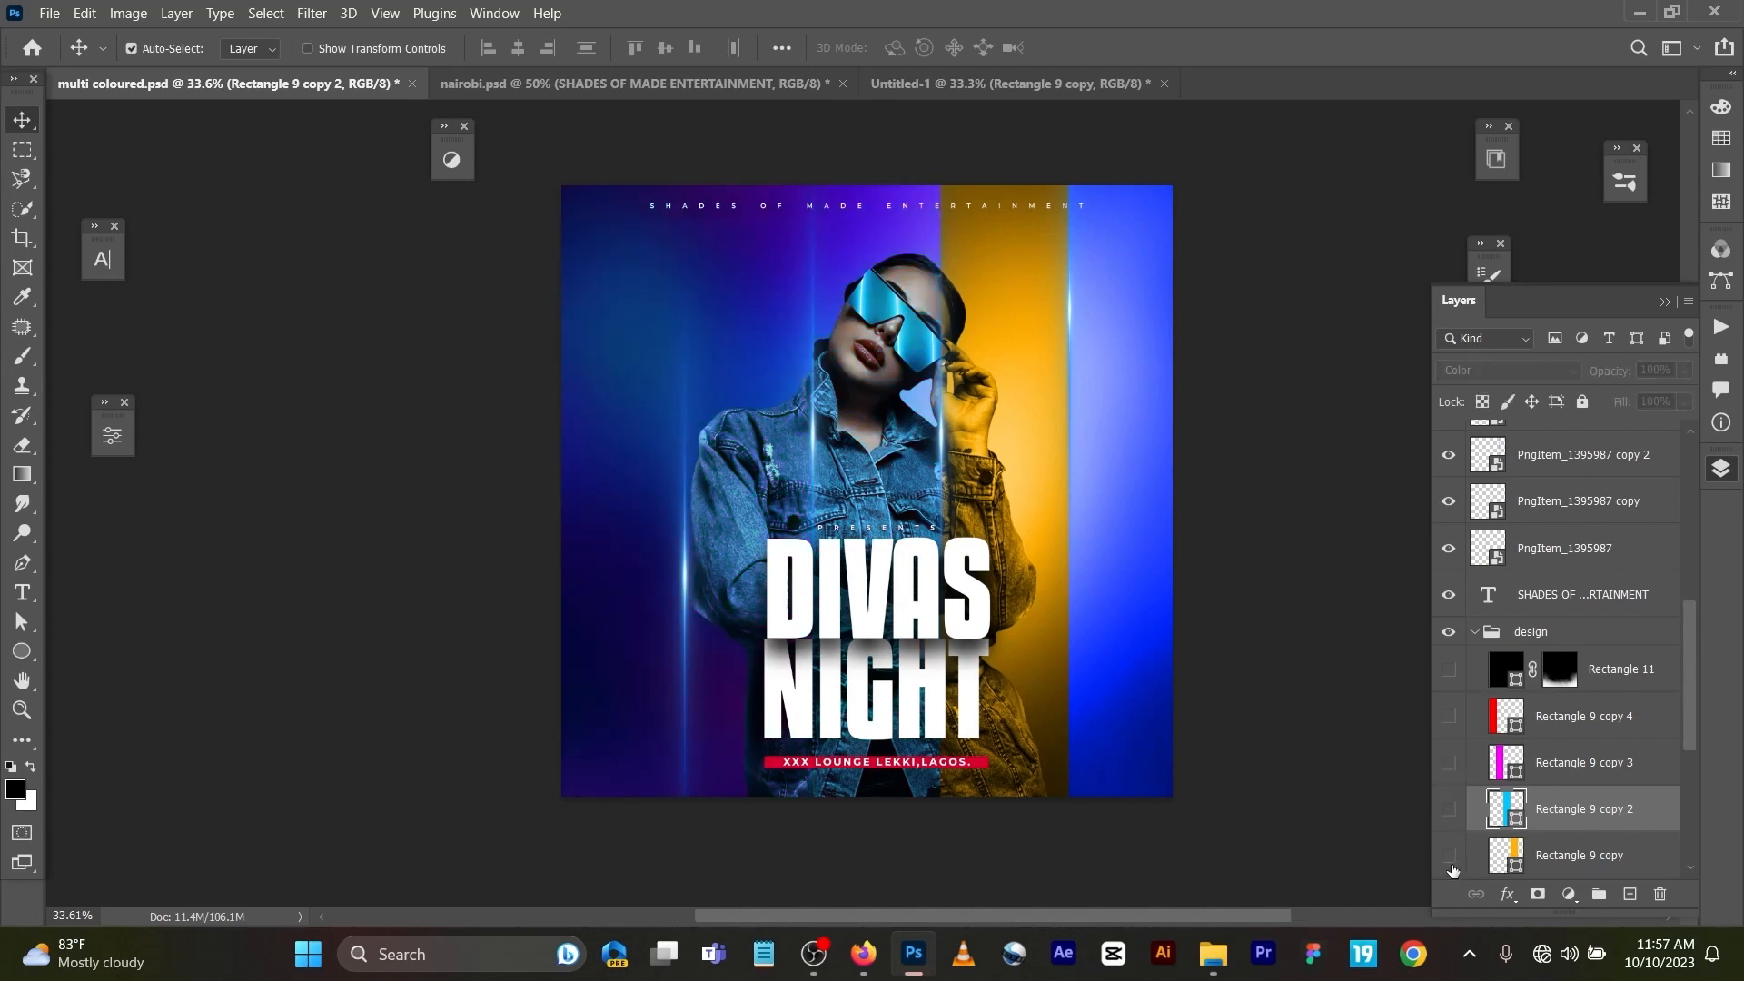
{"action": "left_click", "coordinate": [1451, 863]}
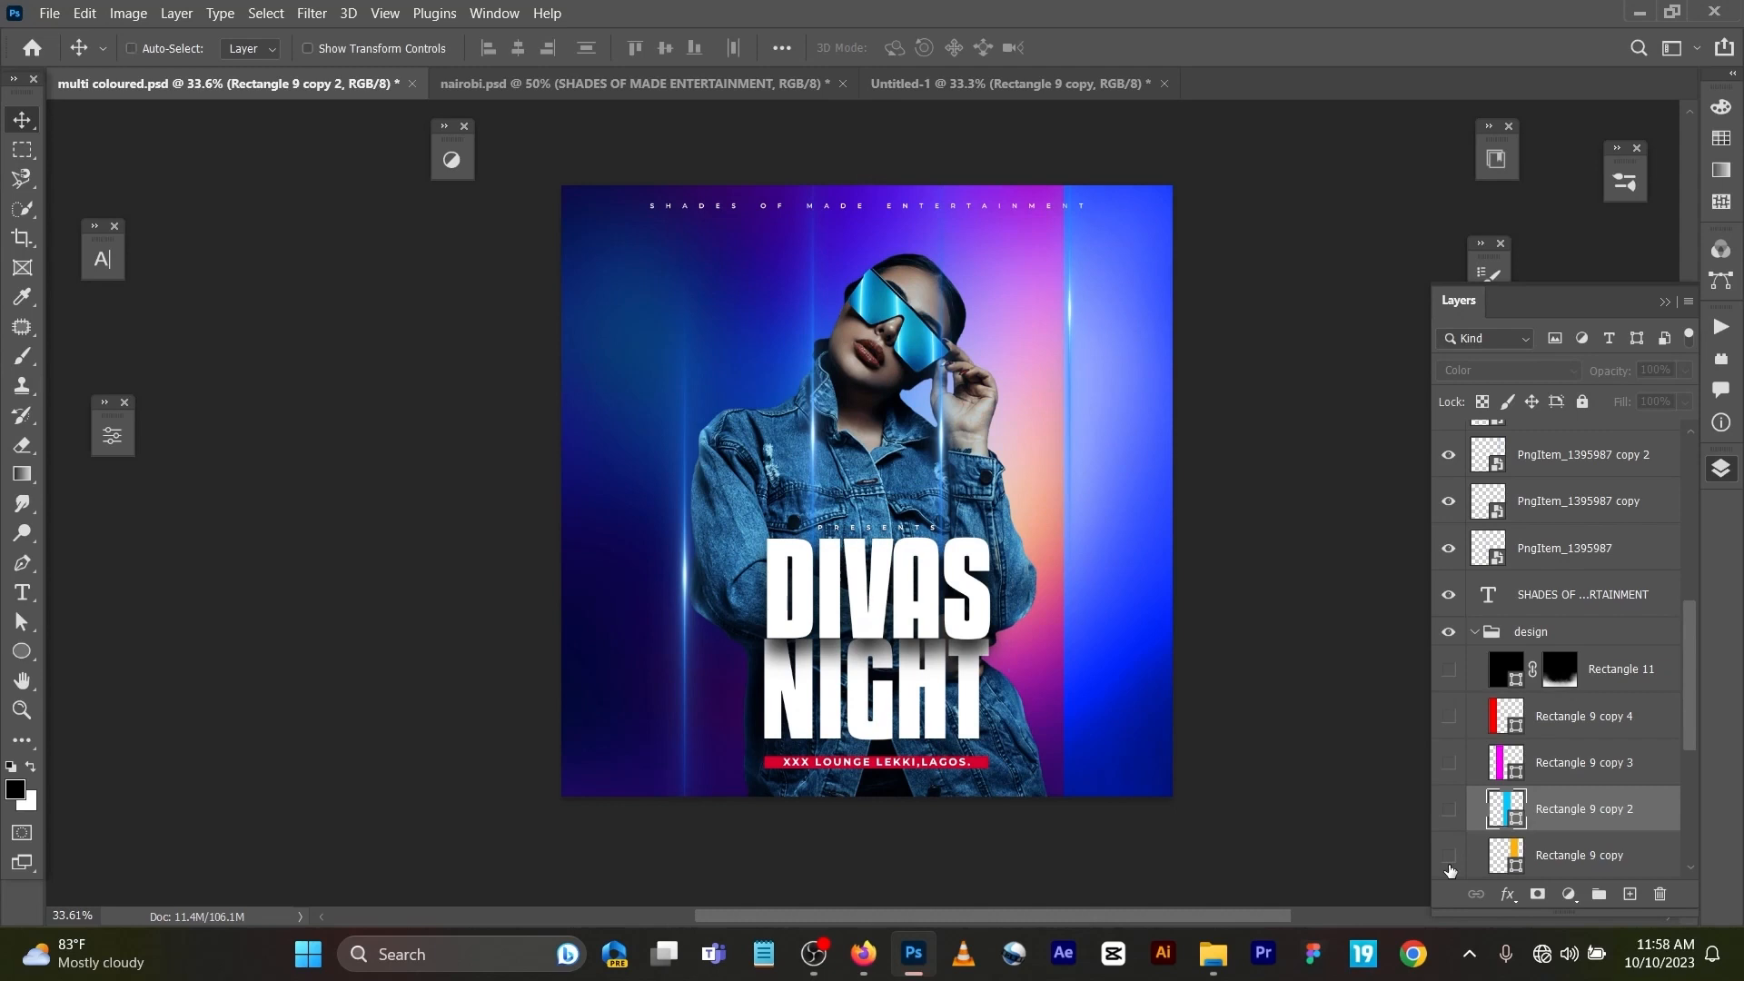
{"action": "key", "text": "ctrl+z"}
{"action": "key", "text": "ctrl+z"}
{"action": "key", "text": "ctrl+z"}
{"action": "key", "text": "ctrl+z"}
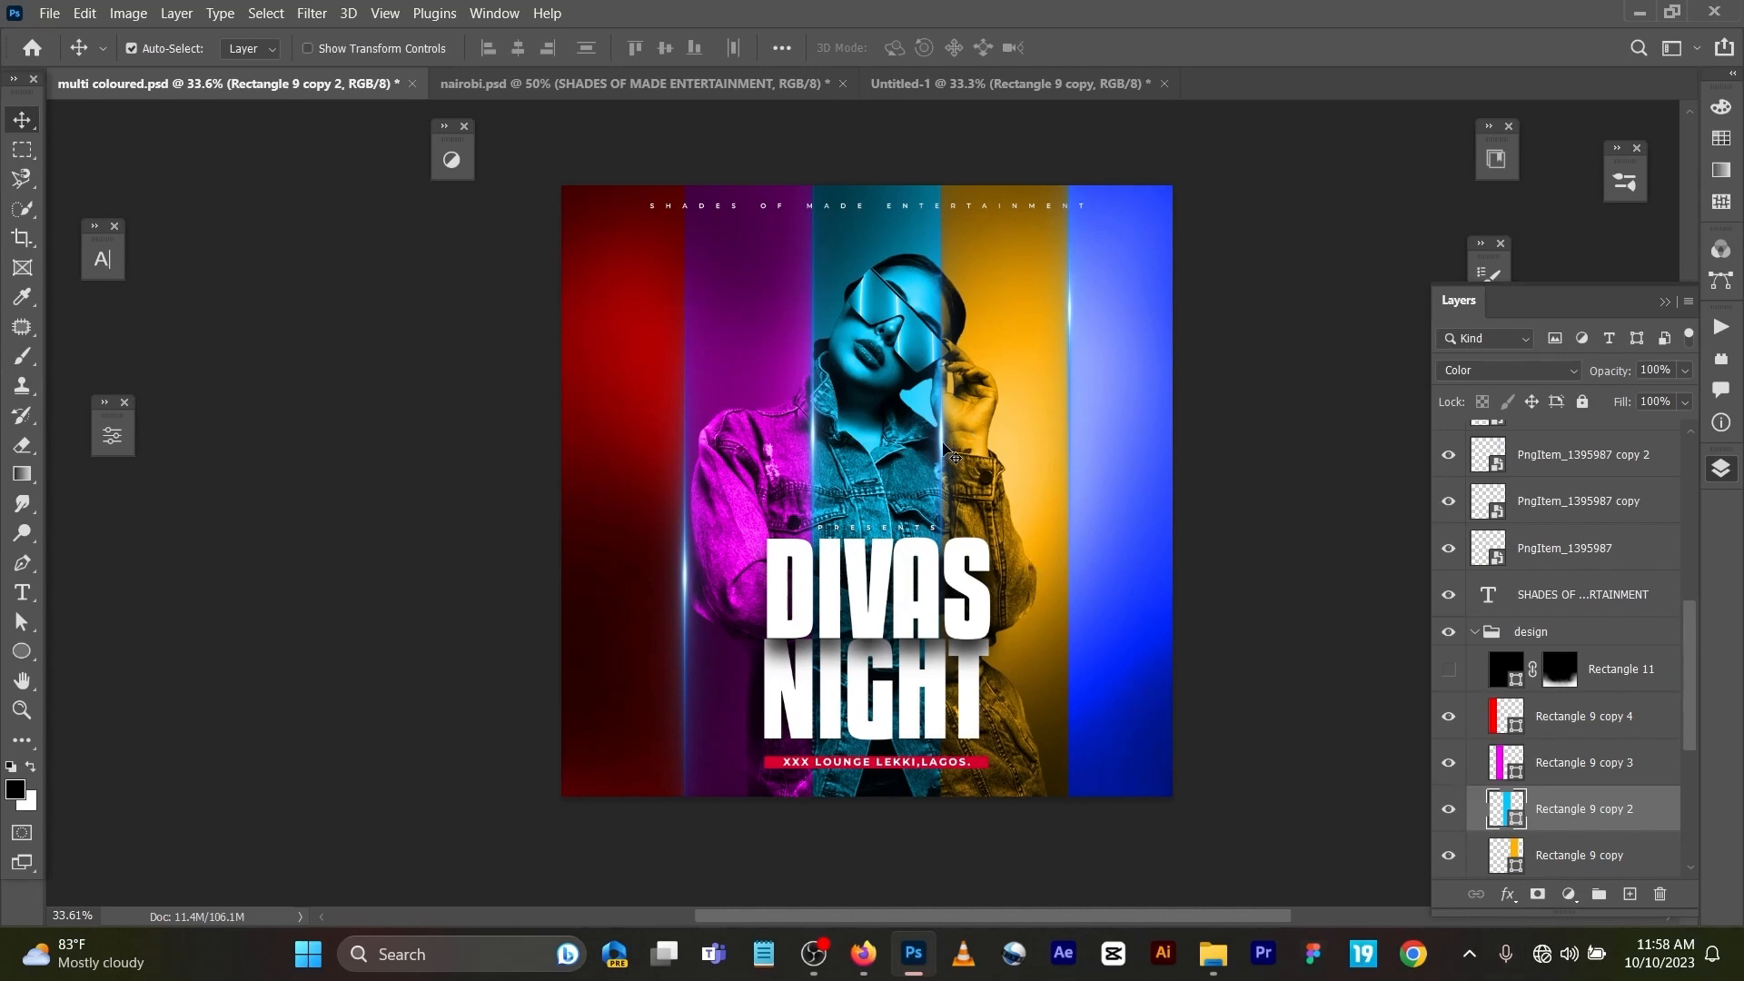
Step: Try the light streak between the cyan and orange stripes over the blue stripe and return it to its original position
{"action": "mouse_move", "coordinate": [954, 457]}
{"action": "left_mouse_down"}
{"action": "mouse_move", "coordinate": [1090, 432]}
{"action": "mouse_move", "coordinate": [1104, 450]}
{"action": "left_mouse_up"}
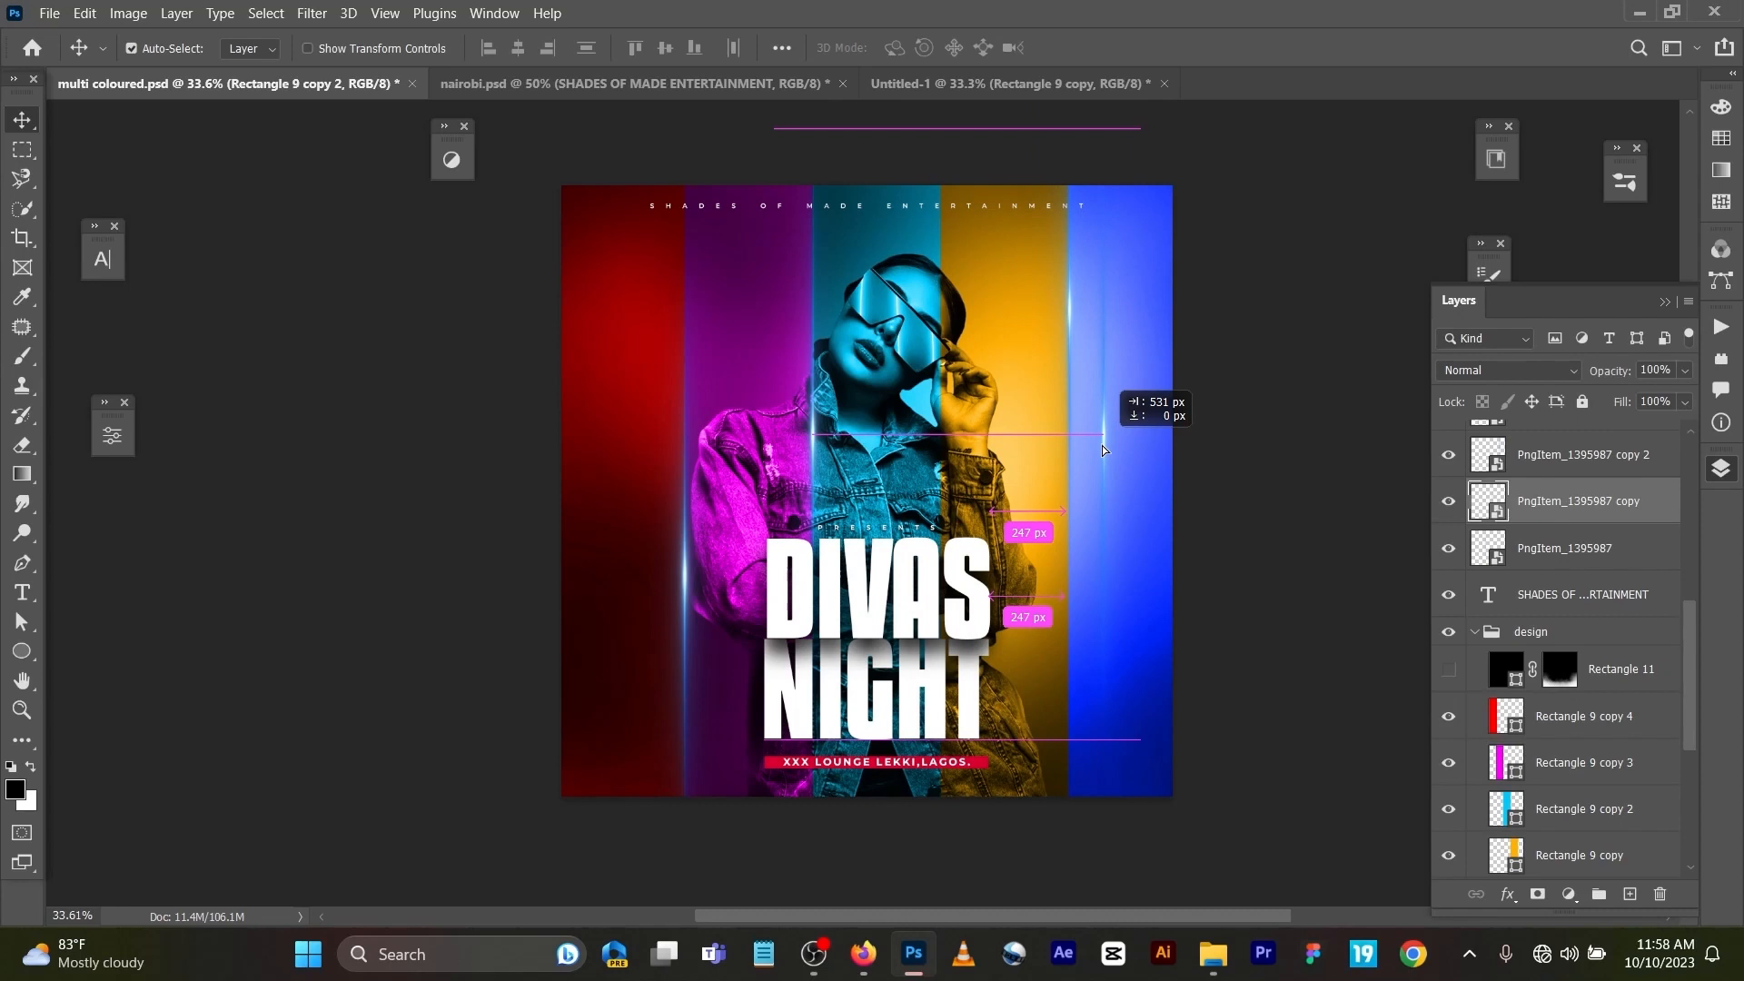
{"action": "mouse_move", "coordinate": [1103, 450]}
{"action": "left_mouse_down"}
{"action": "mouse_move", "coordinate": [1050, 436]}
{"action": "mouse_move", "coordinate": [1035, 445]}
{"action": "mouse_move", "coordinate": [1074, 457]}
{"action": "mouse_move", "coordinate": [941, 471]}
{"action": "left_mouse_up"}
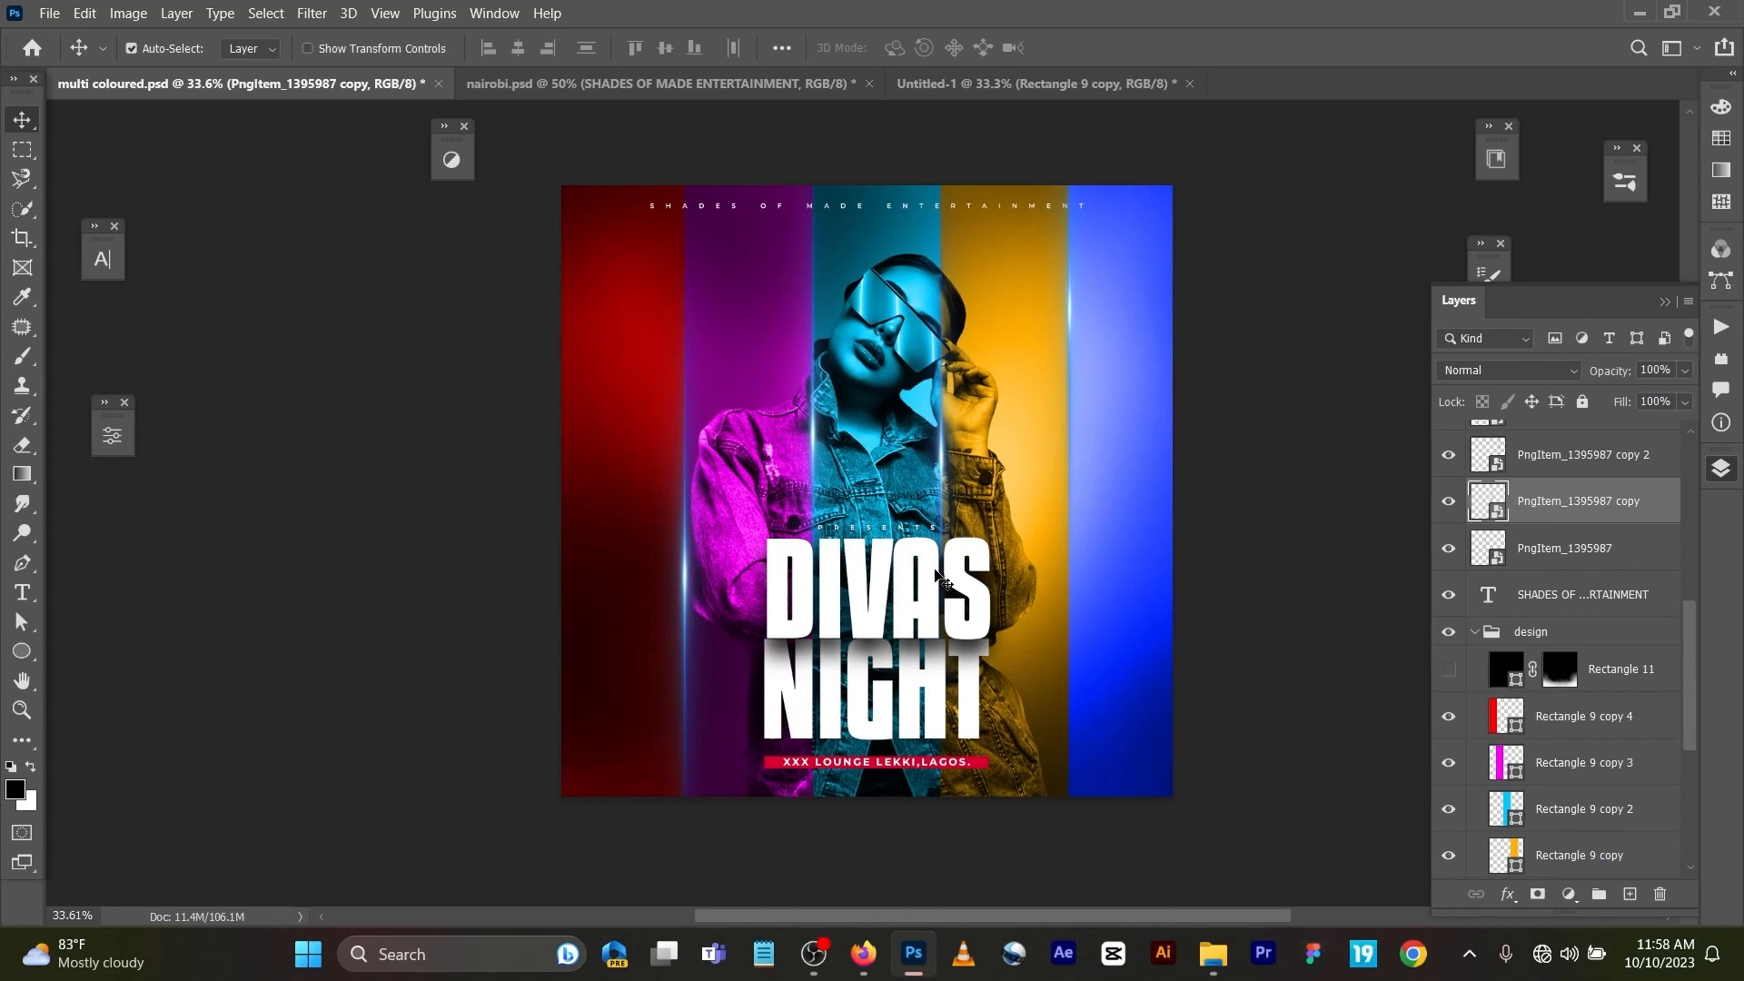
Step: Enable the Outer Glow effect on both the DIVAS and NIGHT text layers
{"action": "left_click", "coordinate": [946, 578]}
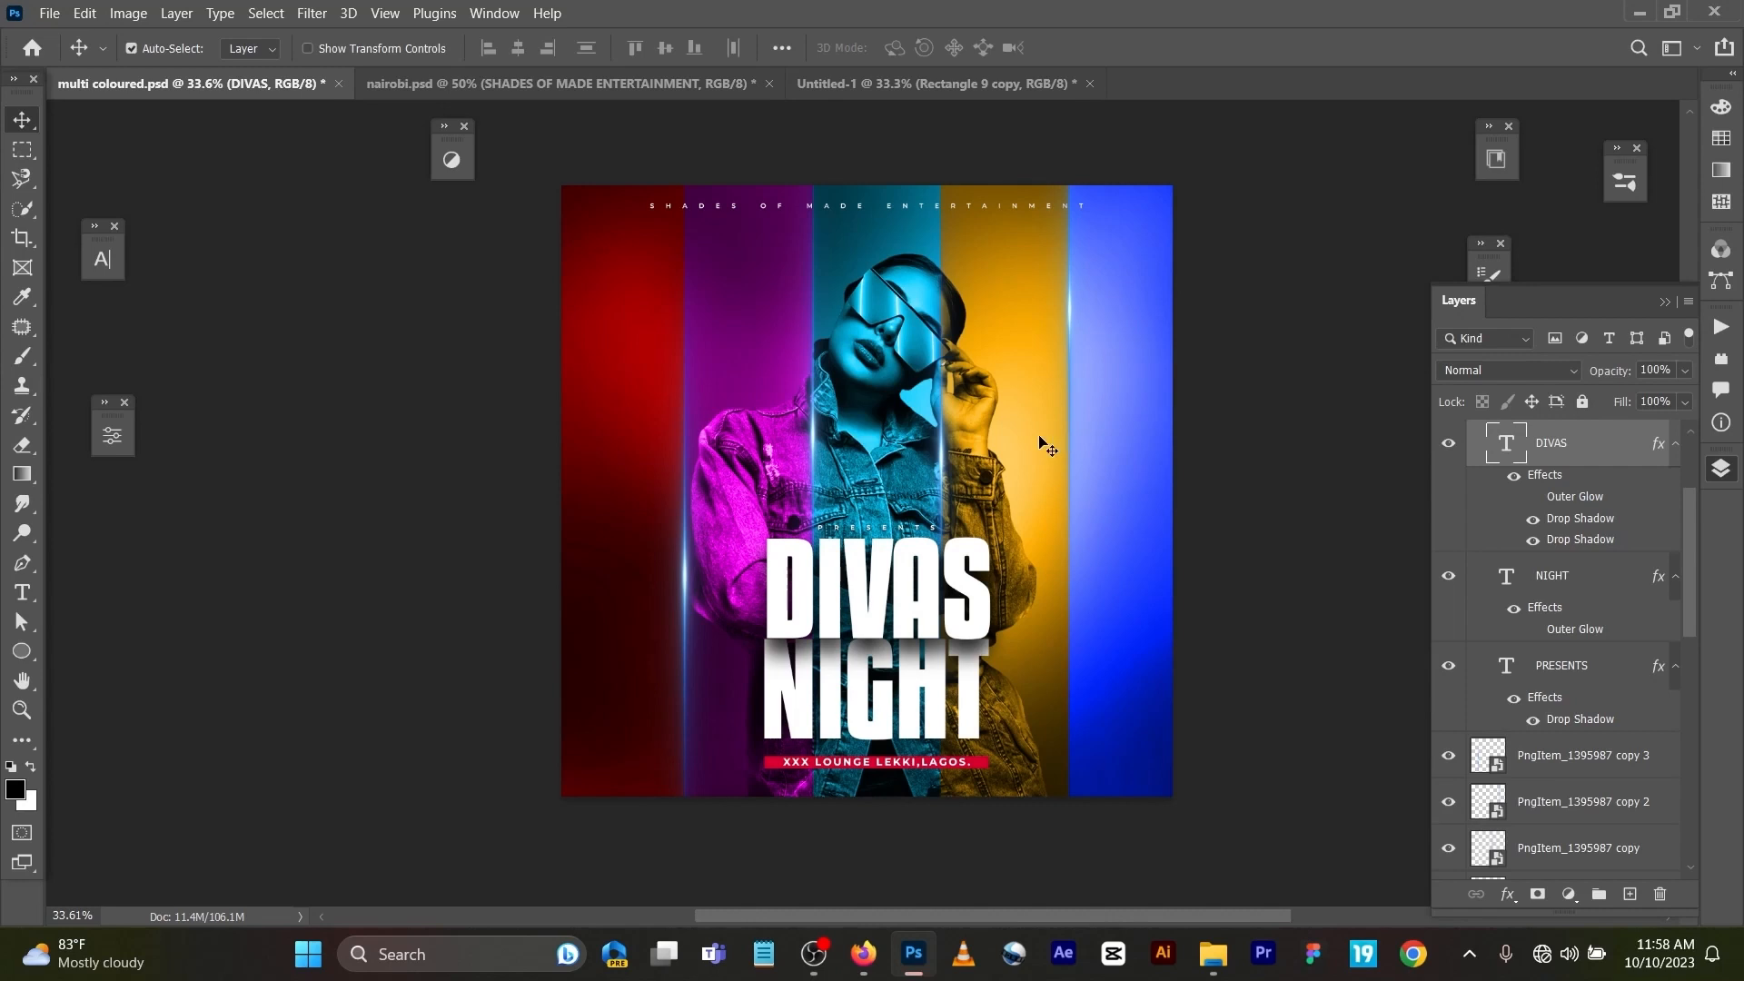
{"action": "left_click", "coordinate": [1534, 498]}
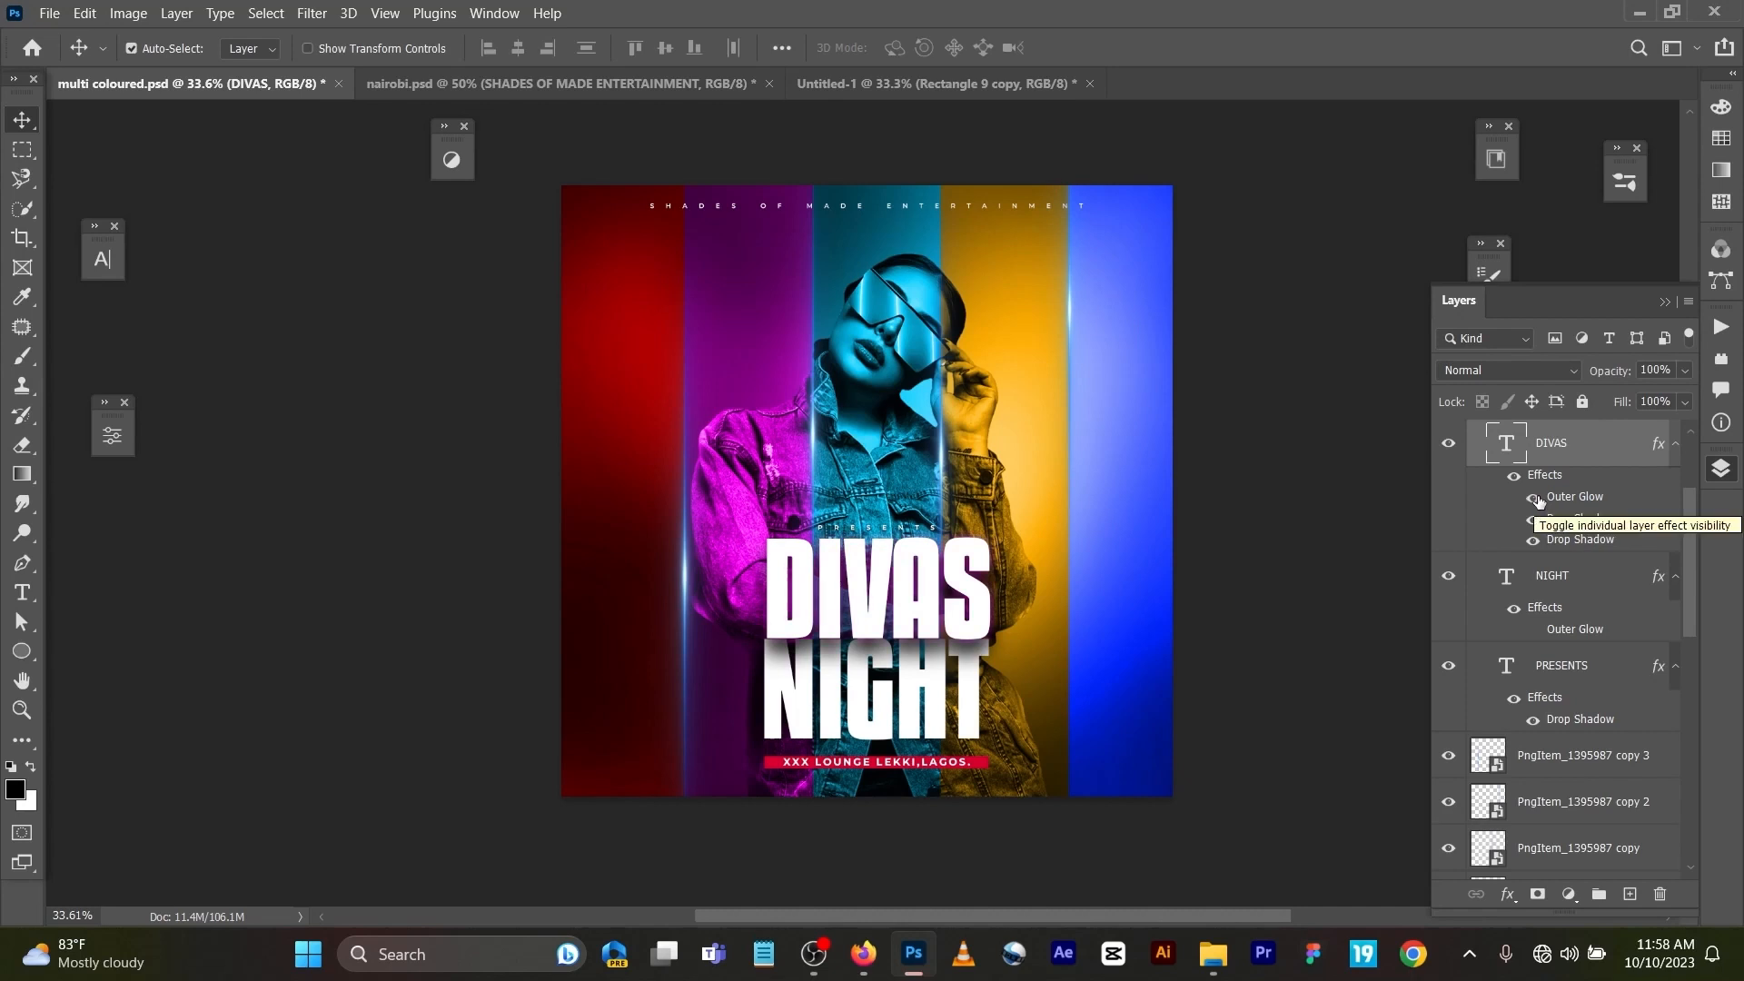
{"action": "left_click", "coordinate": [1543, 633]}
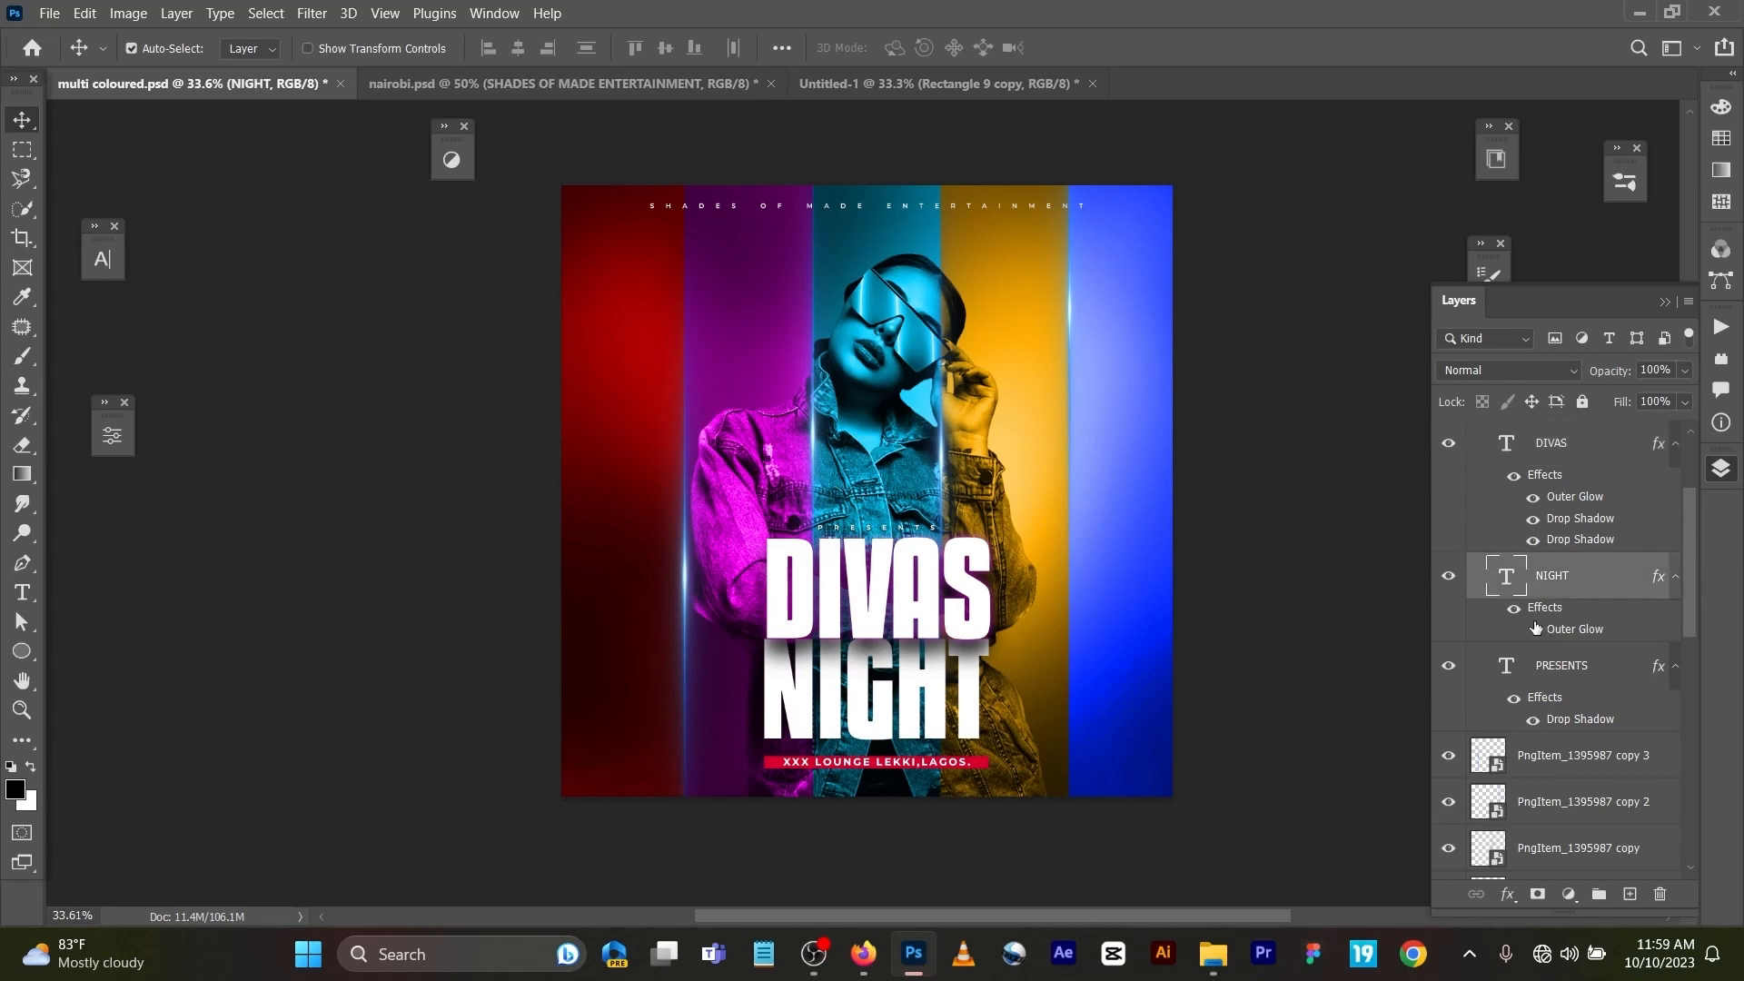
{"action": "left_click", "coordinate": [1533, 628]}
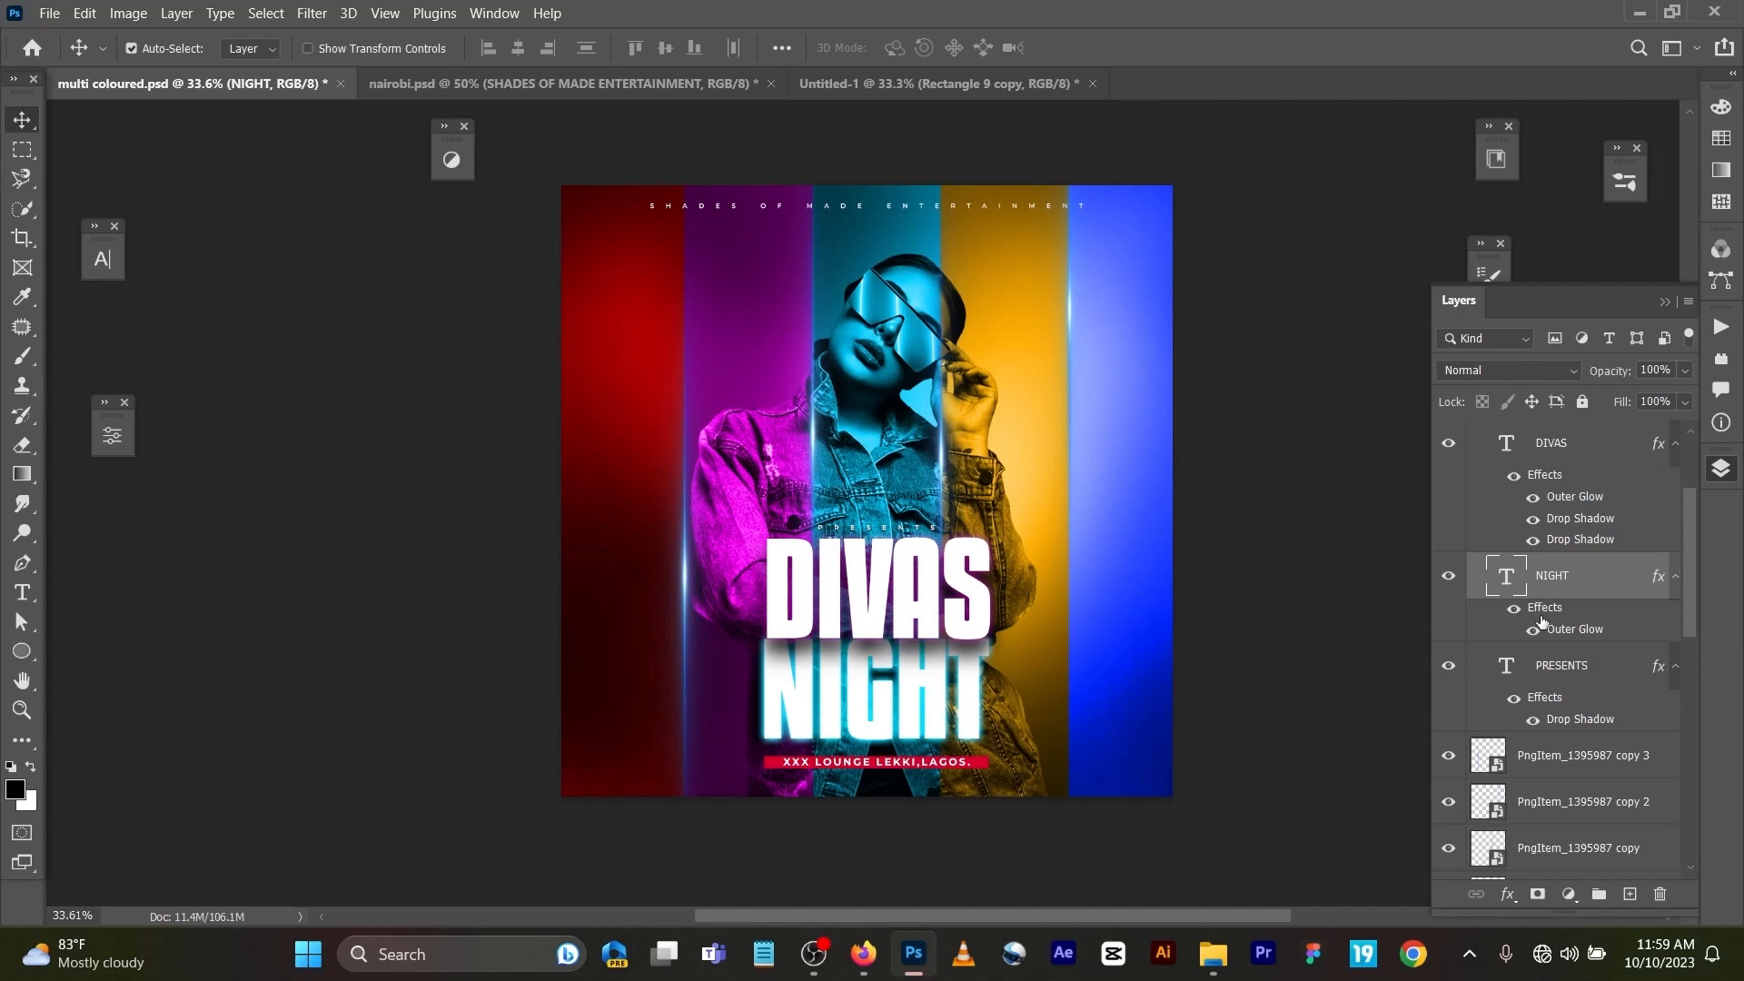
Step: Open the DIVAS text for editing to check its font, and leave the text as it is
{"action": "double_click", "coordinate": [1511, 447]}
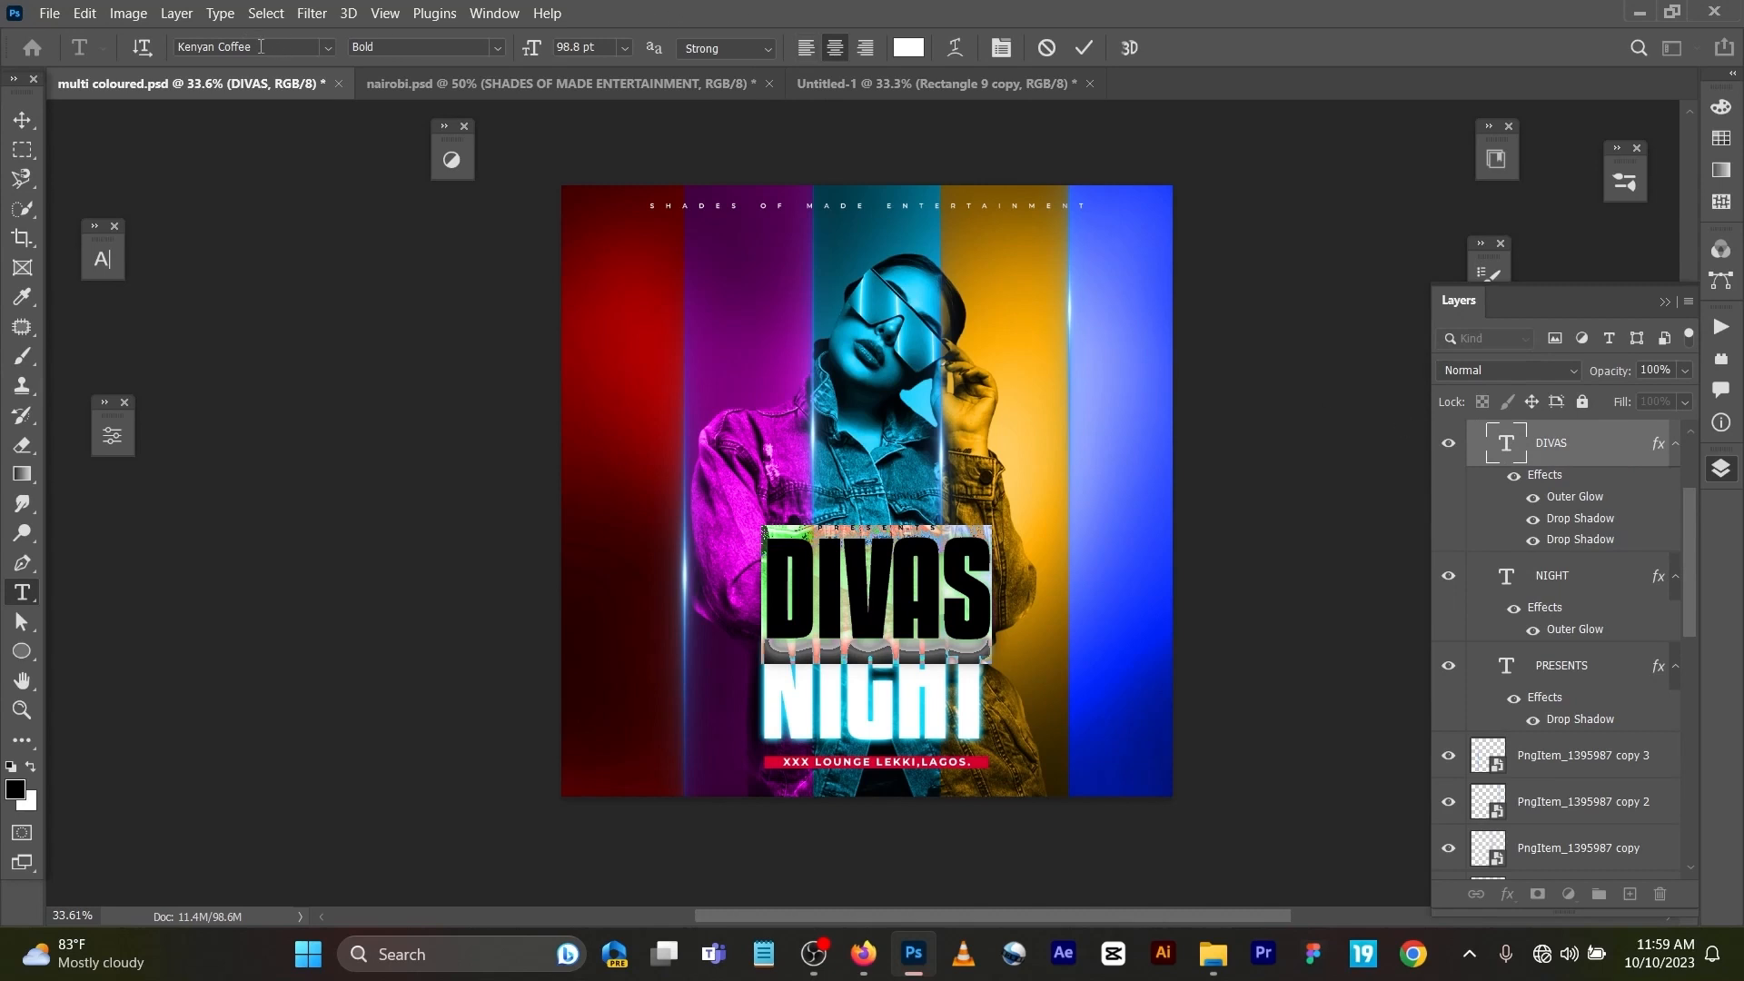
{"action": "left_click", "coordinate": [1086, 48]}
{"action": "key", "text": "v"}
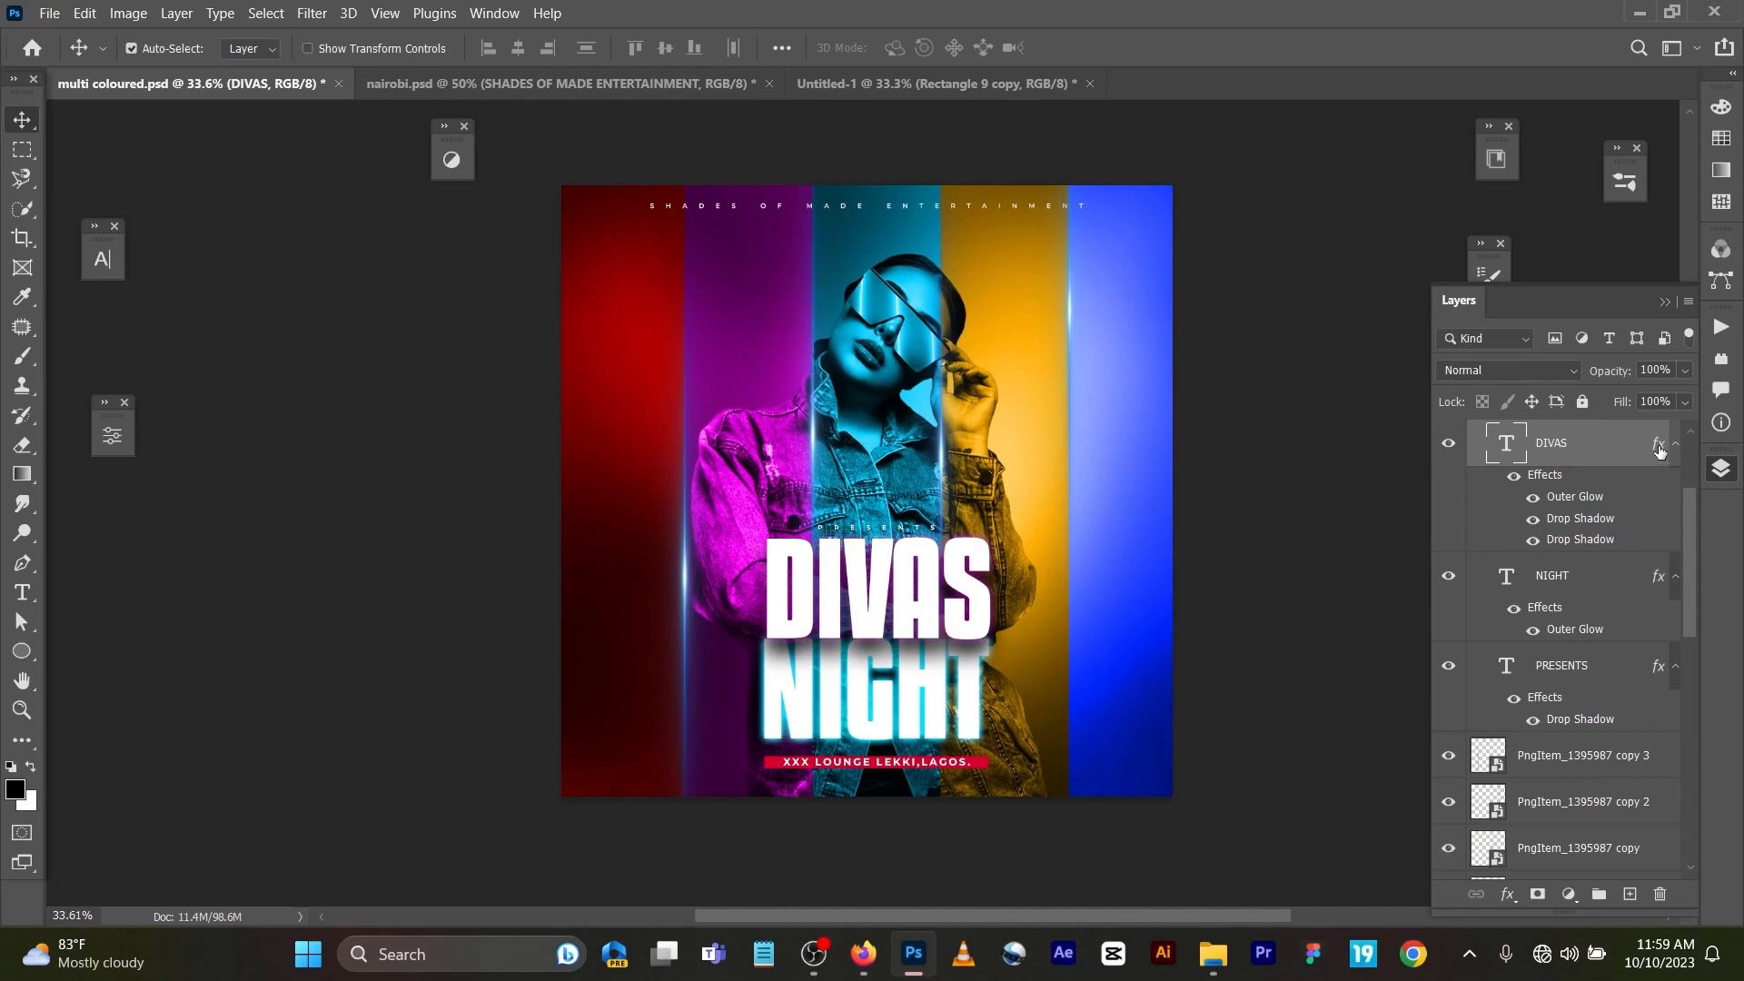
Step: Review the DIVAS layer's style settings: the Outer Glow and its colour, and both Drop Shadow effects
{"action": "double_click", "coordinate": [1659, 449]}
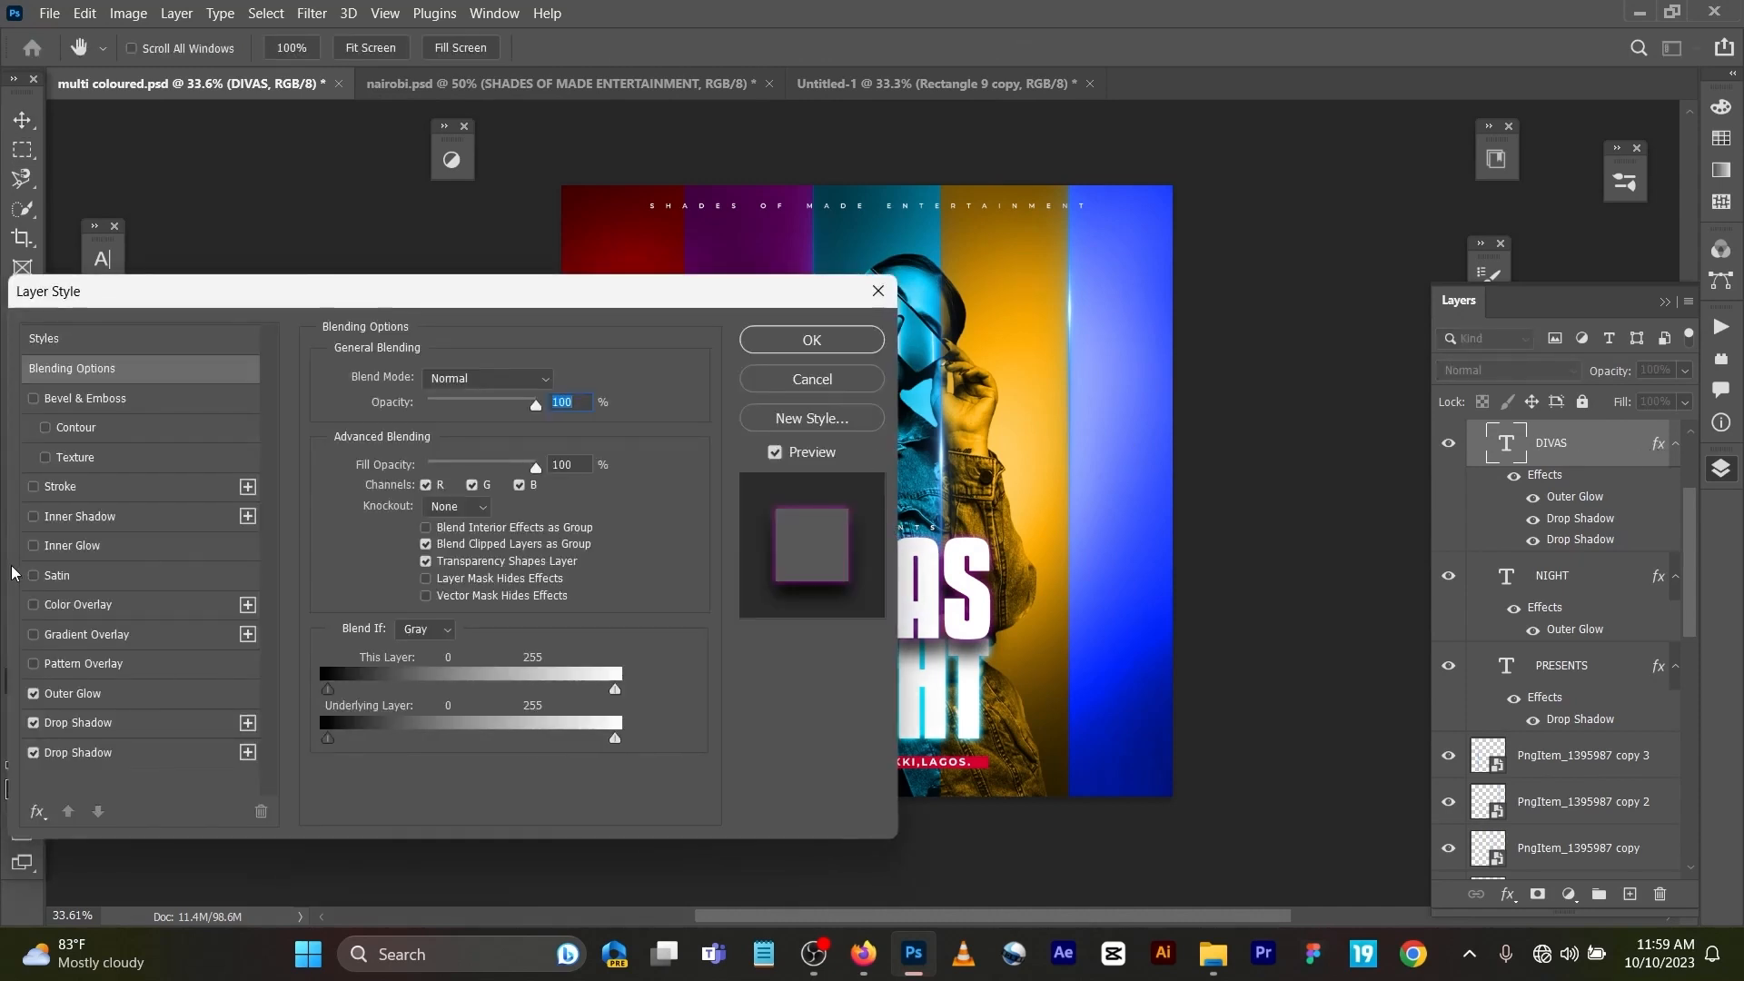
{"action": "left_click", "coordinate": [124, 699]}
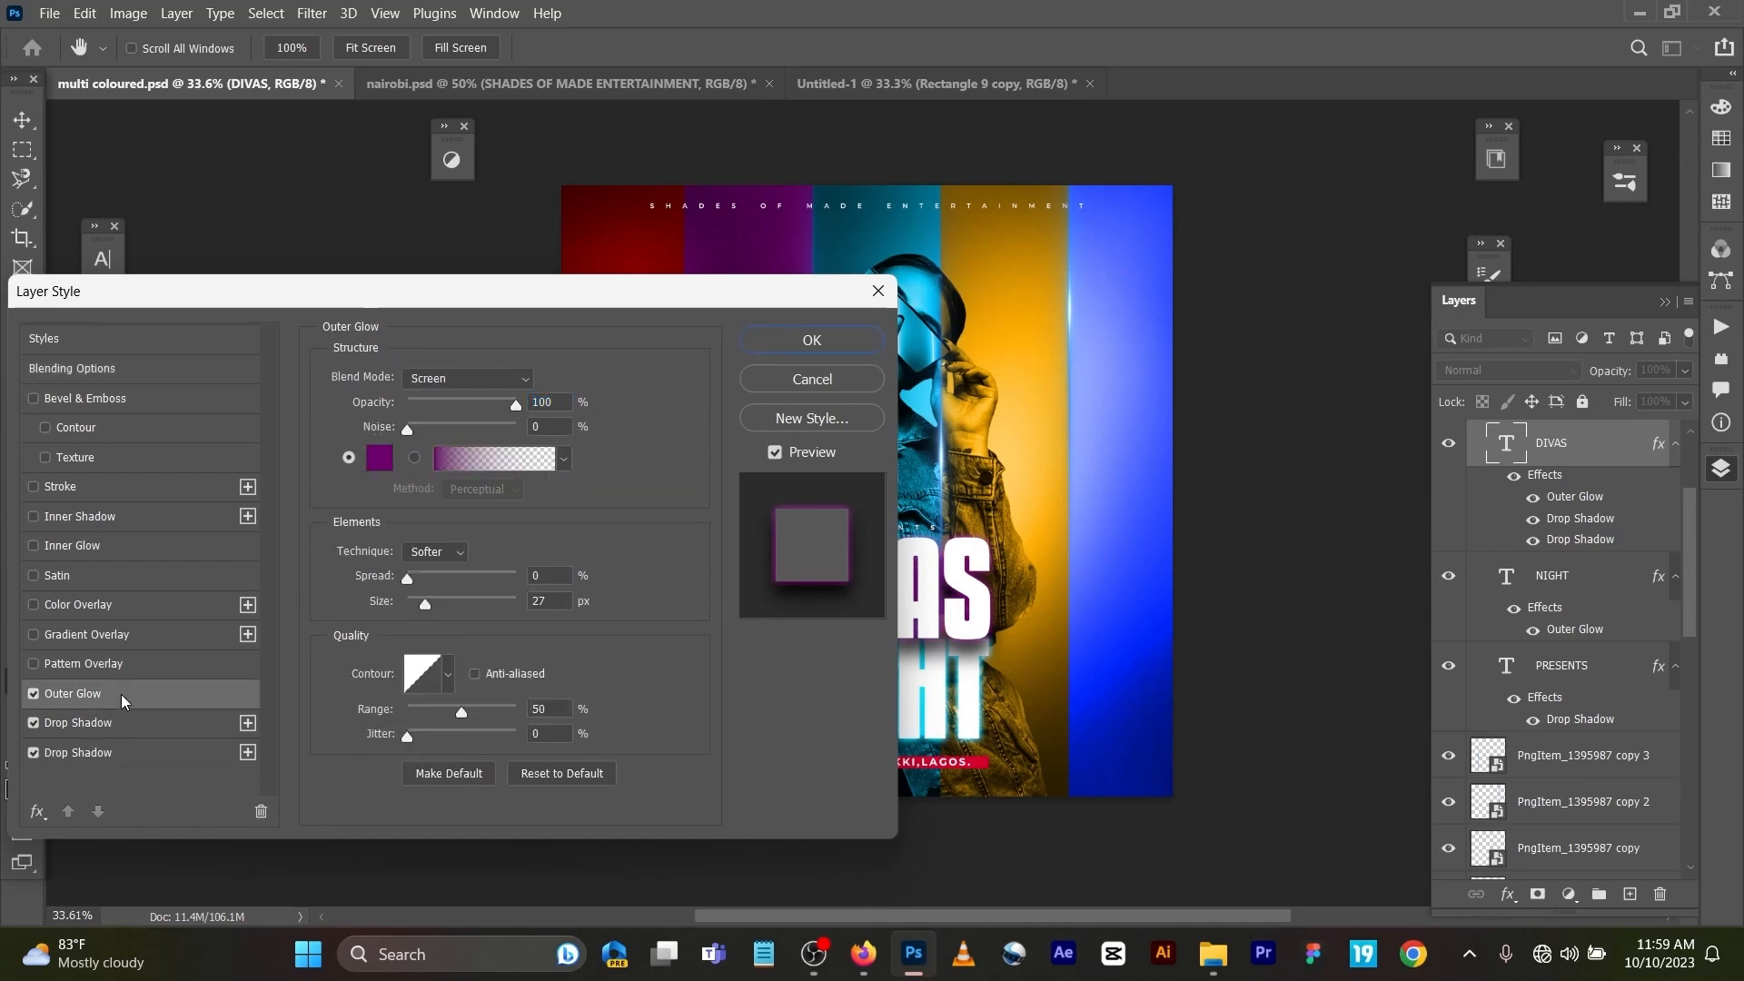
{"action": "left_click", "coordinate": [386, 459]}
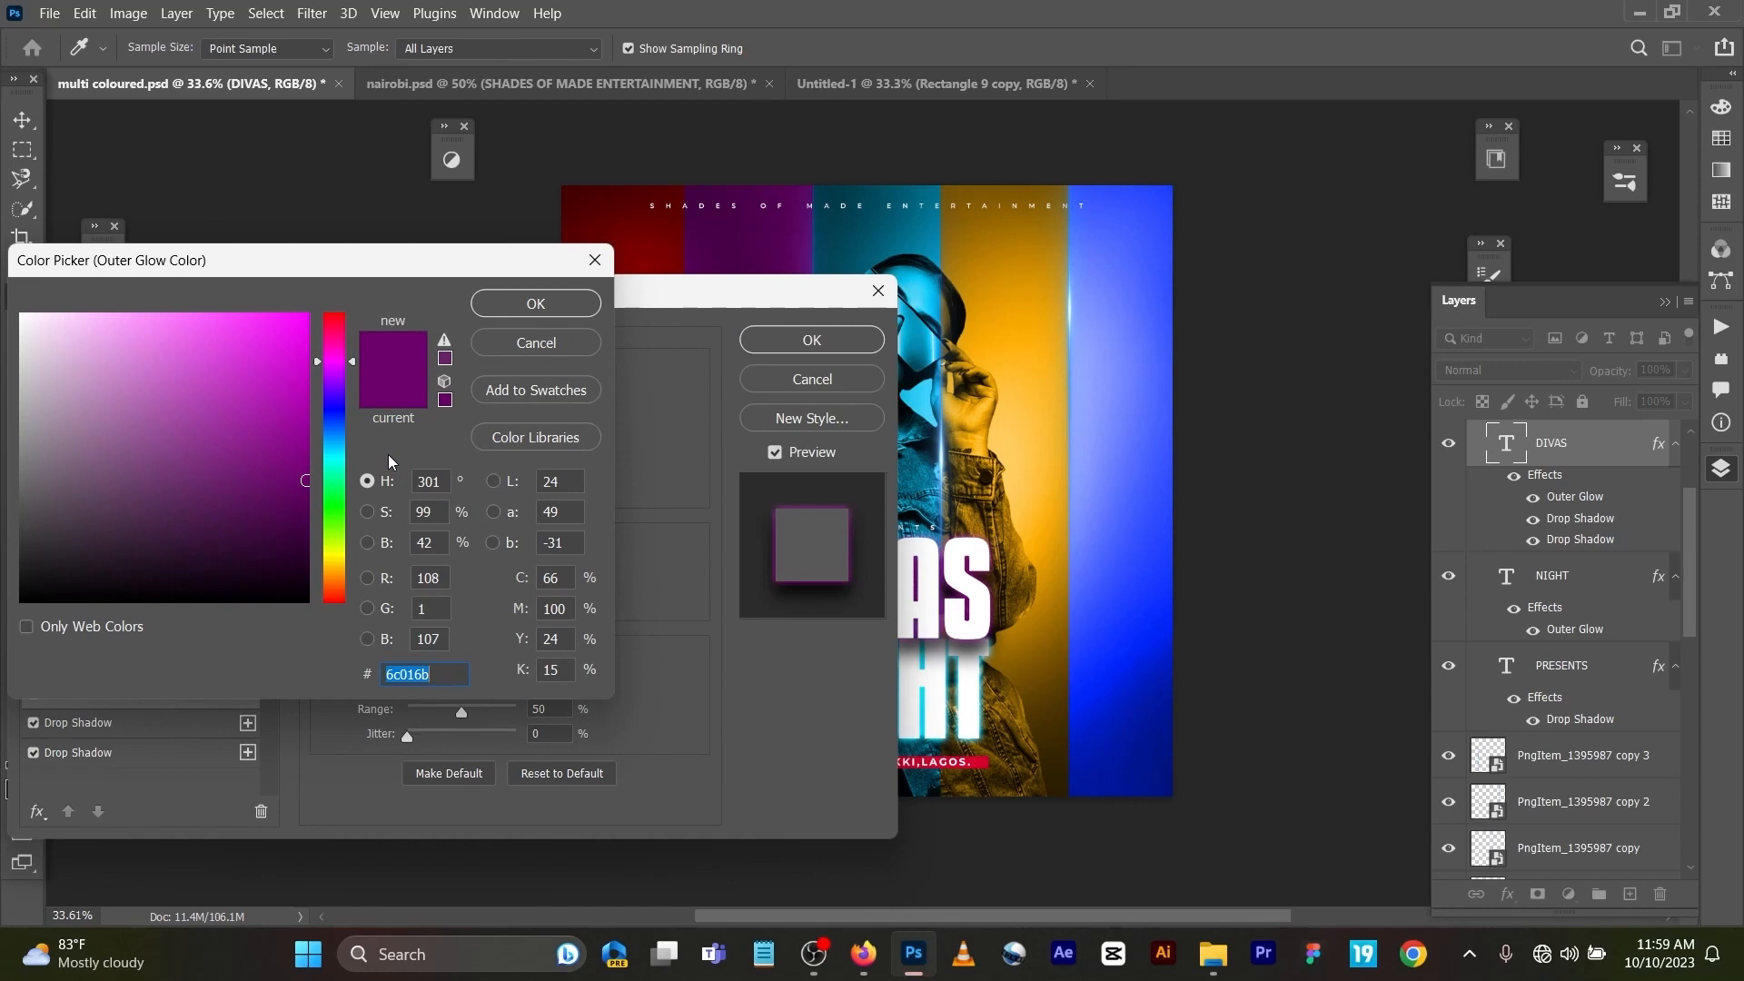
{"action": "left_click", "coordinate": [509, 308]}
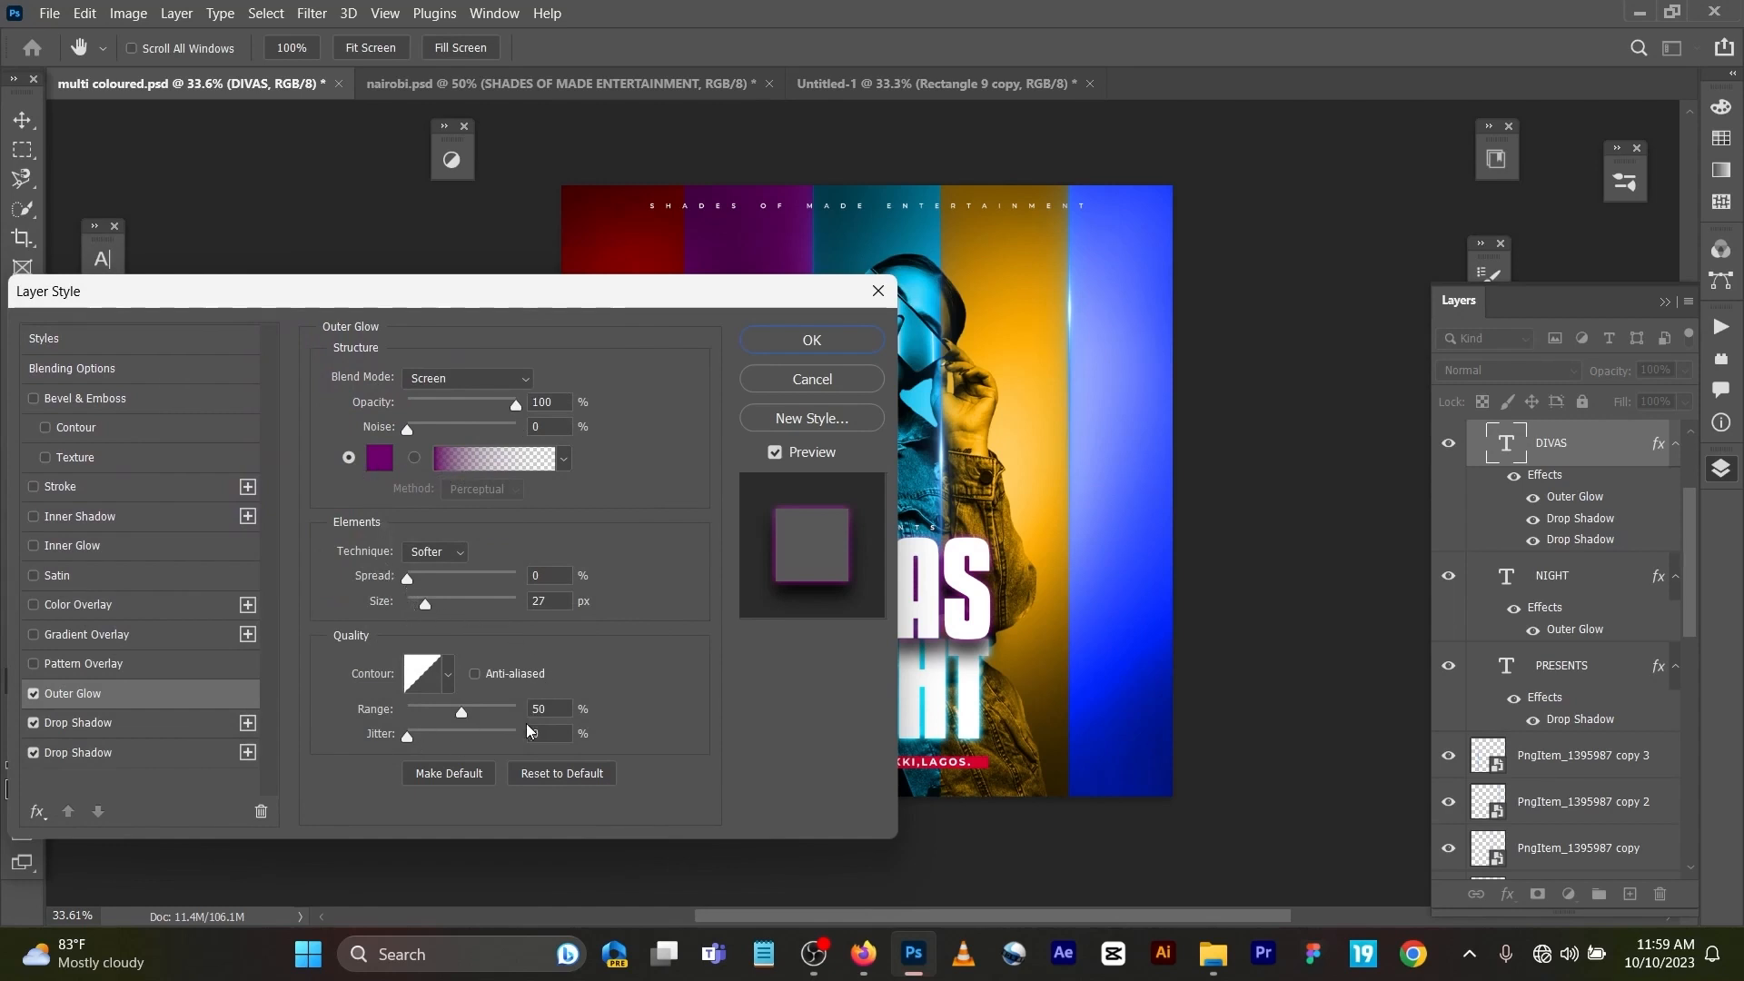
{"action": "left_click", "coordinate": [150, 735]}
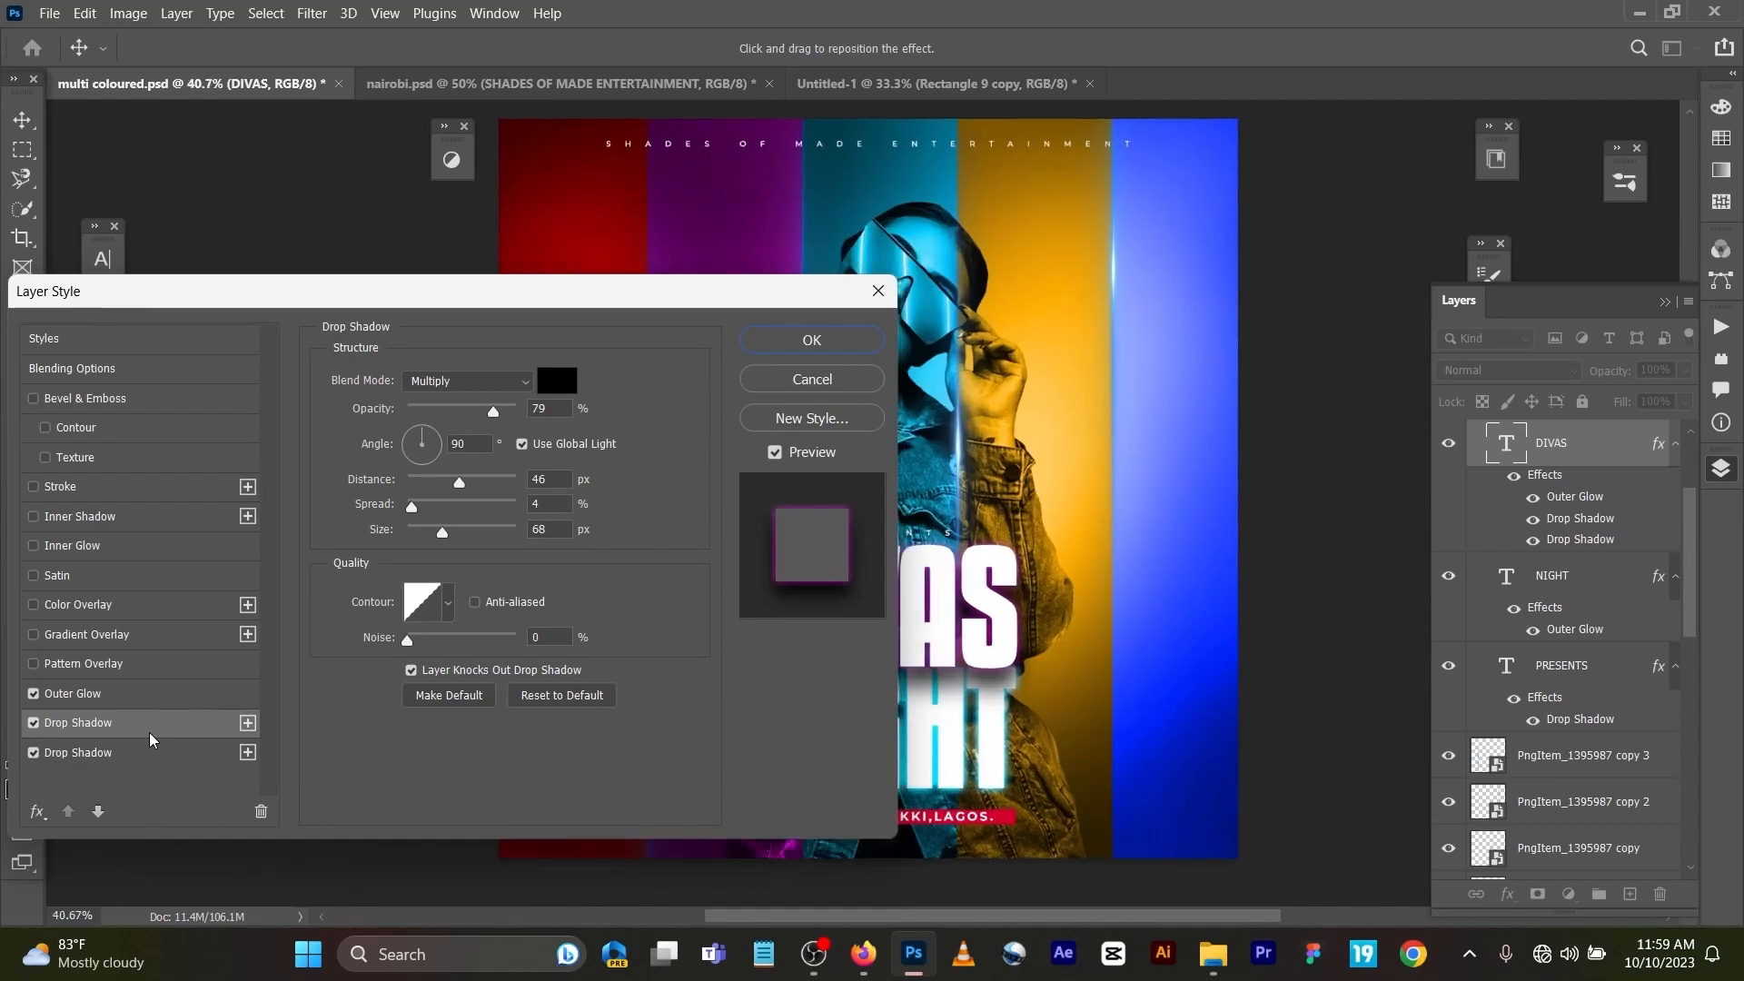
{"action": "left_click", "coordinate": [133, 754]}
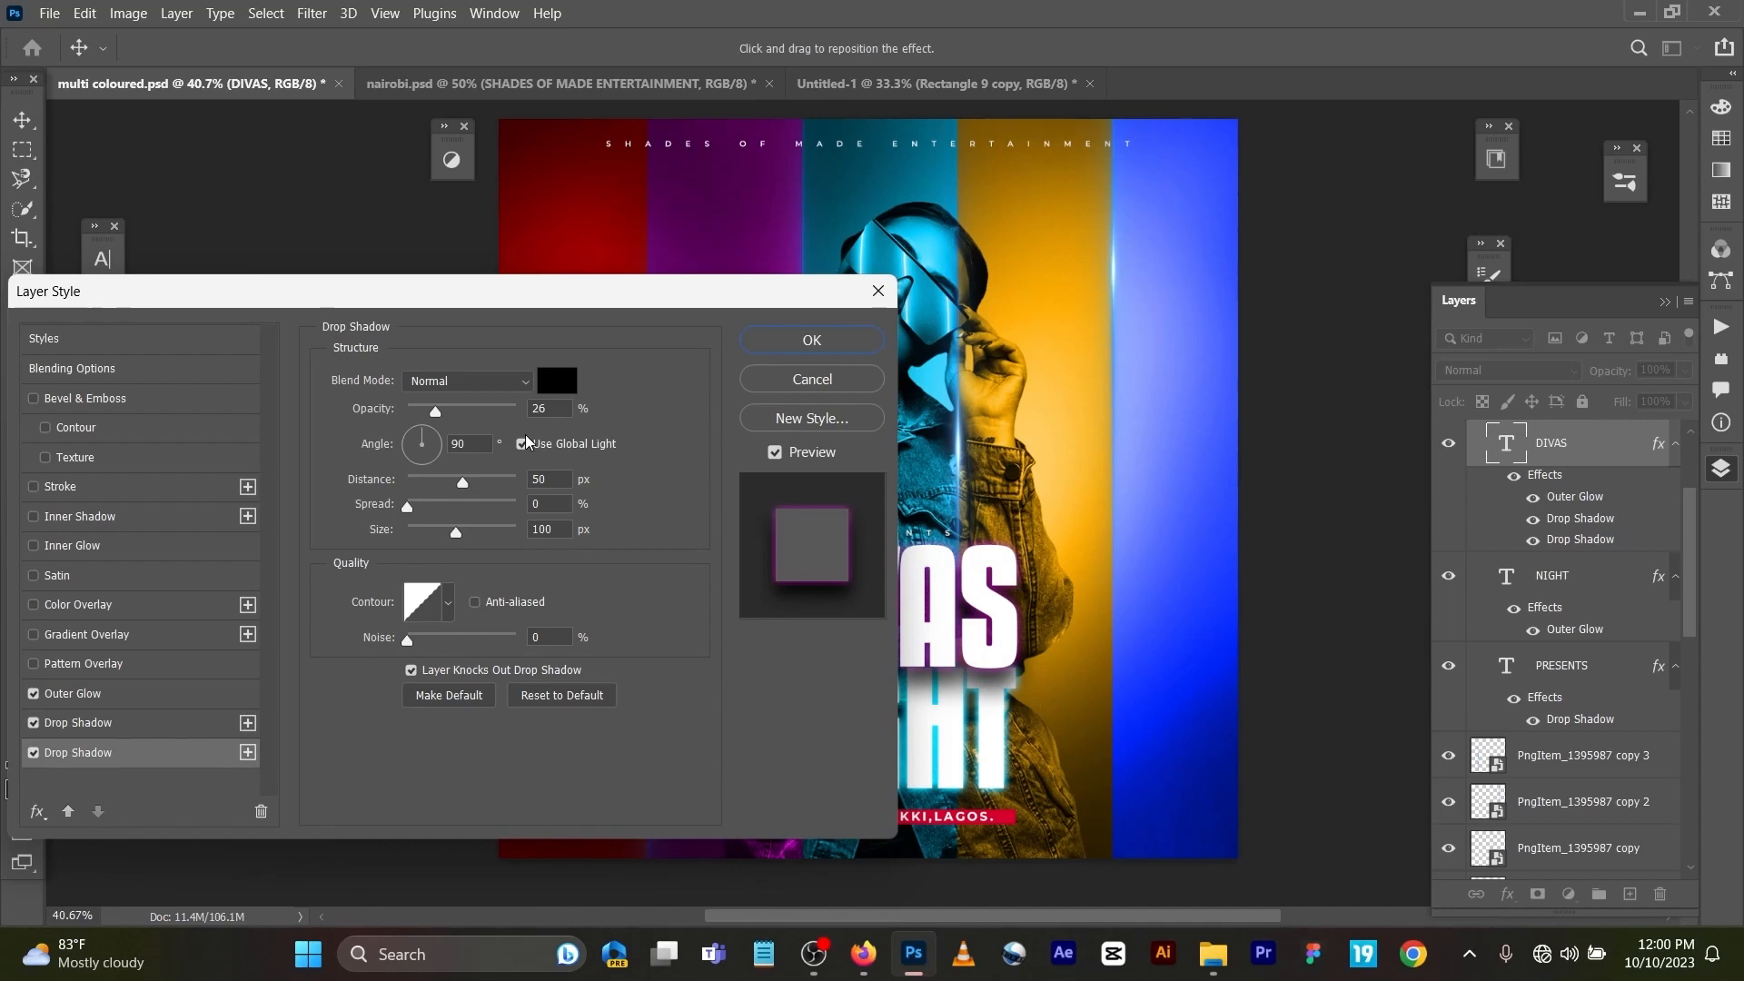
{"action": "left_click", "coordinate": [807, 345]}
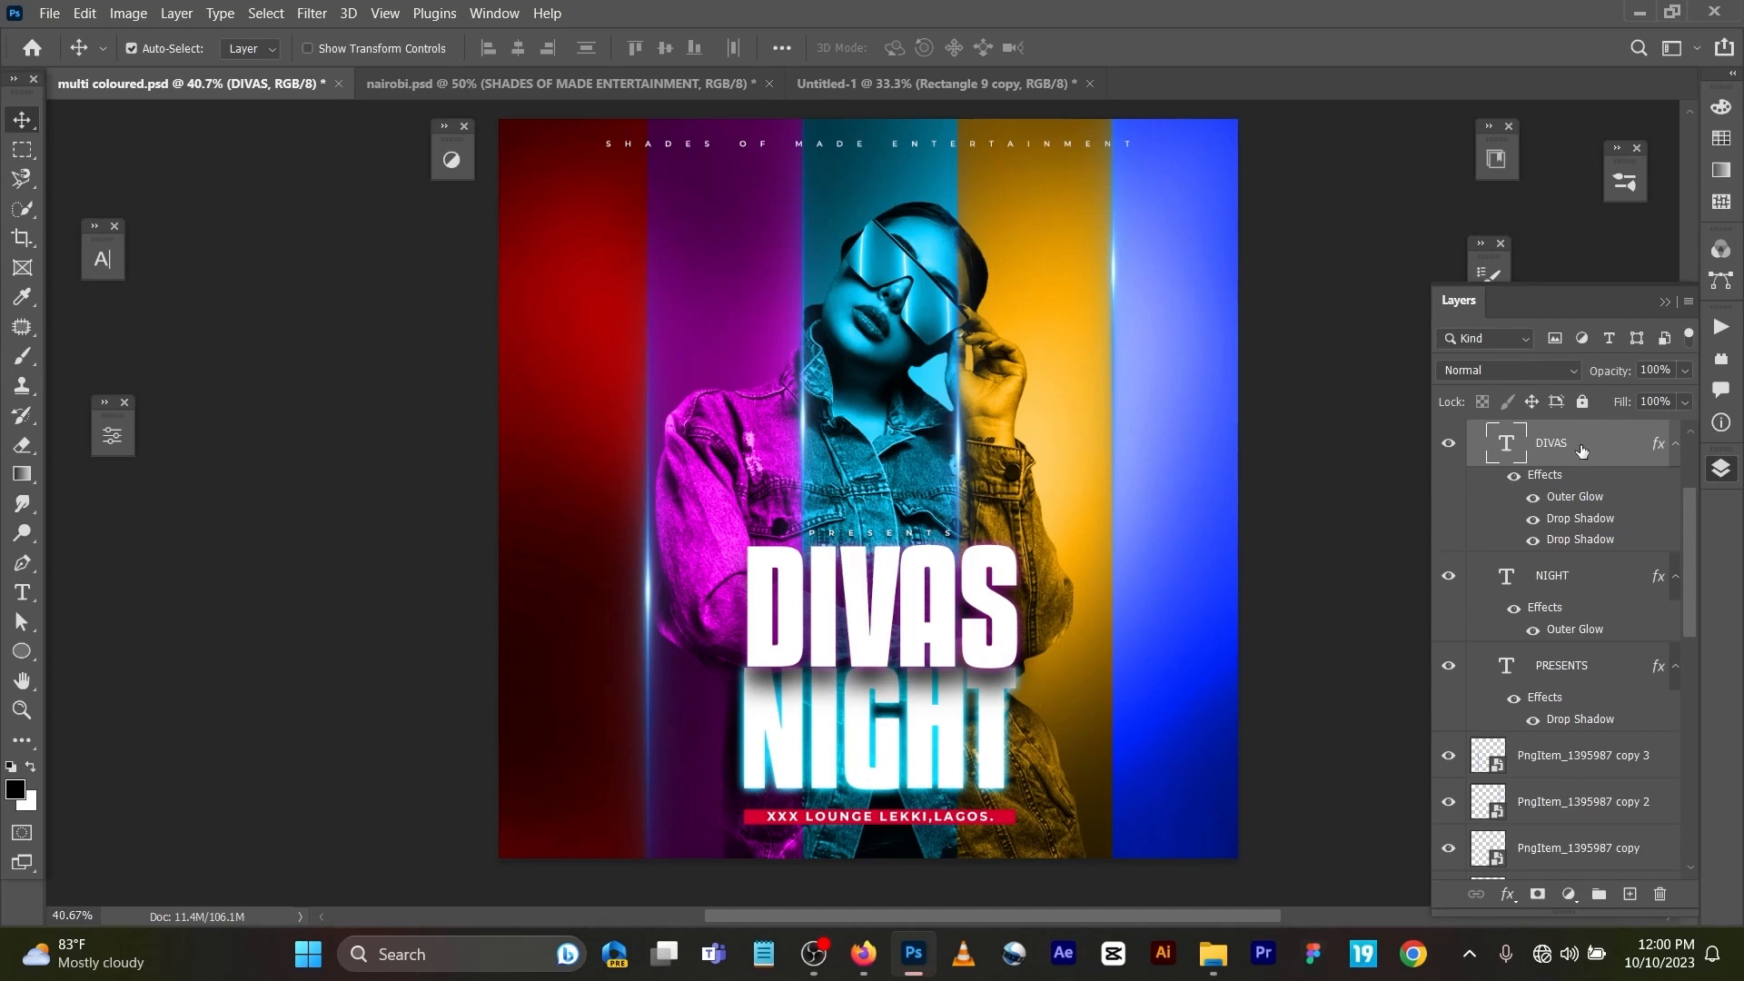
Step: Move the NIGHT layer above DIVAS to compare how the shadow falls, and return it below DIVAS
{"action": "left_click_drag", "start_coordinate": [1582, 583], "coordinate": [1572, 431]}
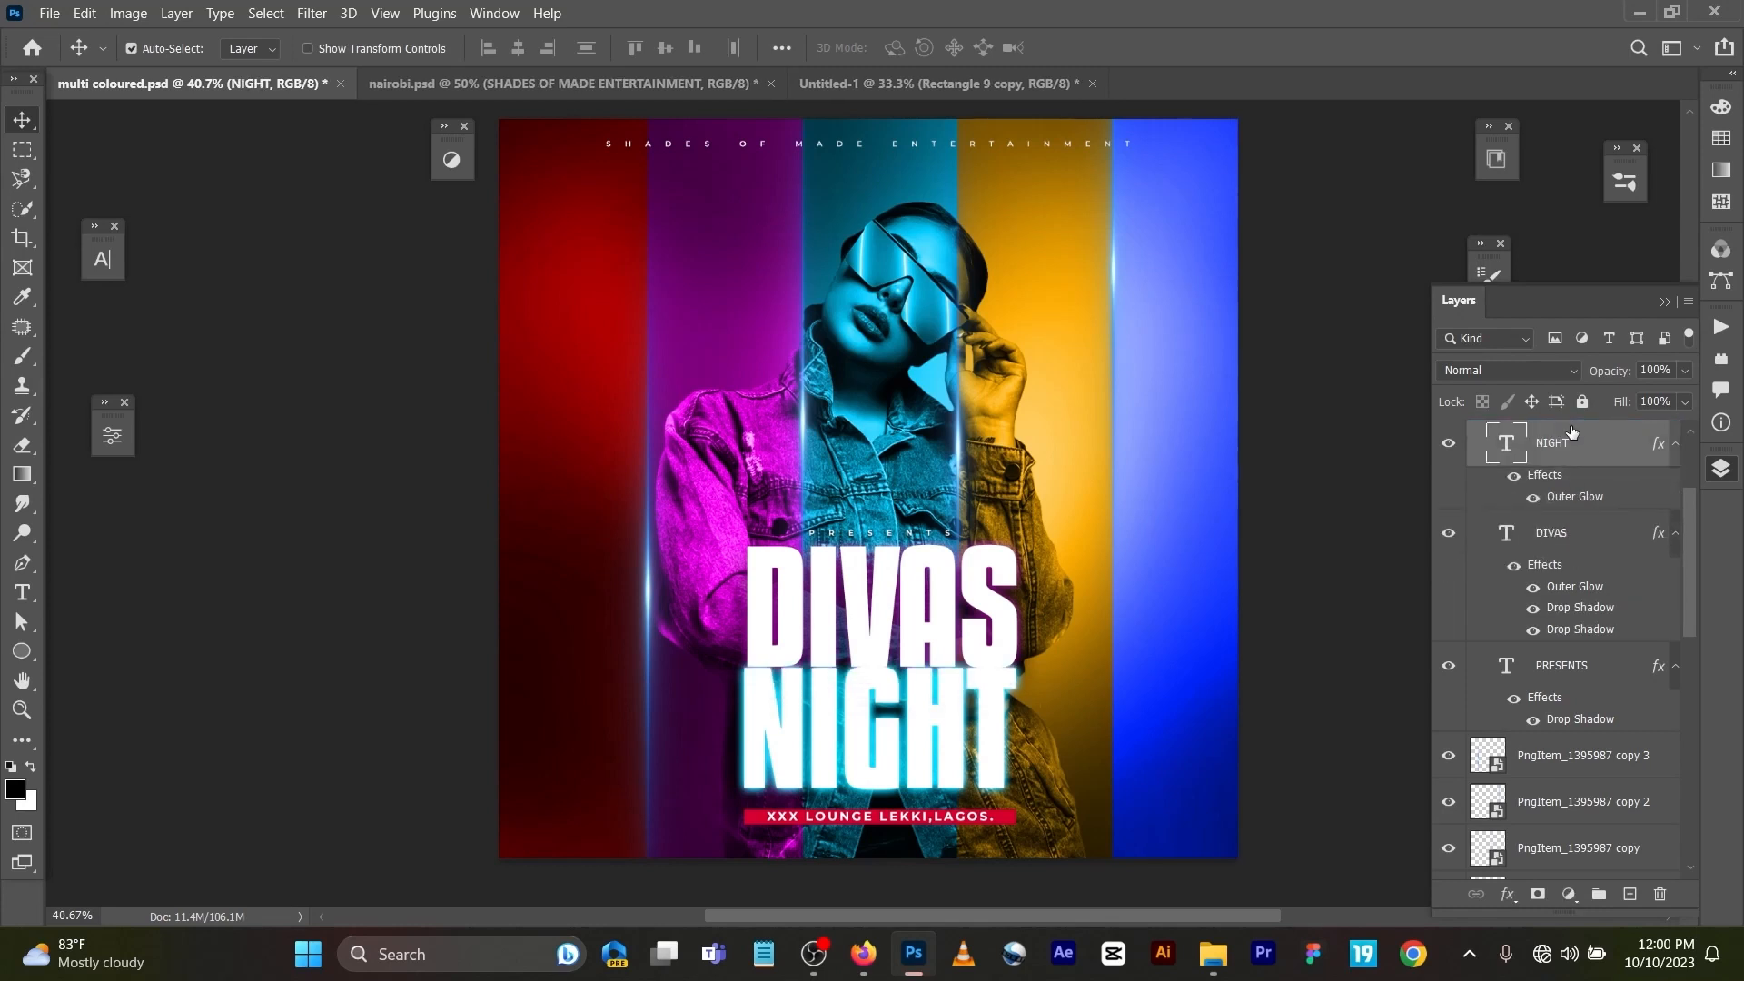
{"action": "left_click_drag", "start_coordinate": [1564, 449], "coordinate": [1576, 641]}
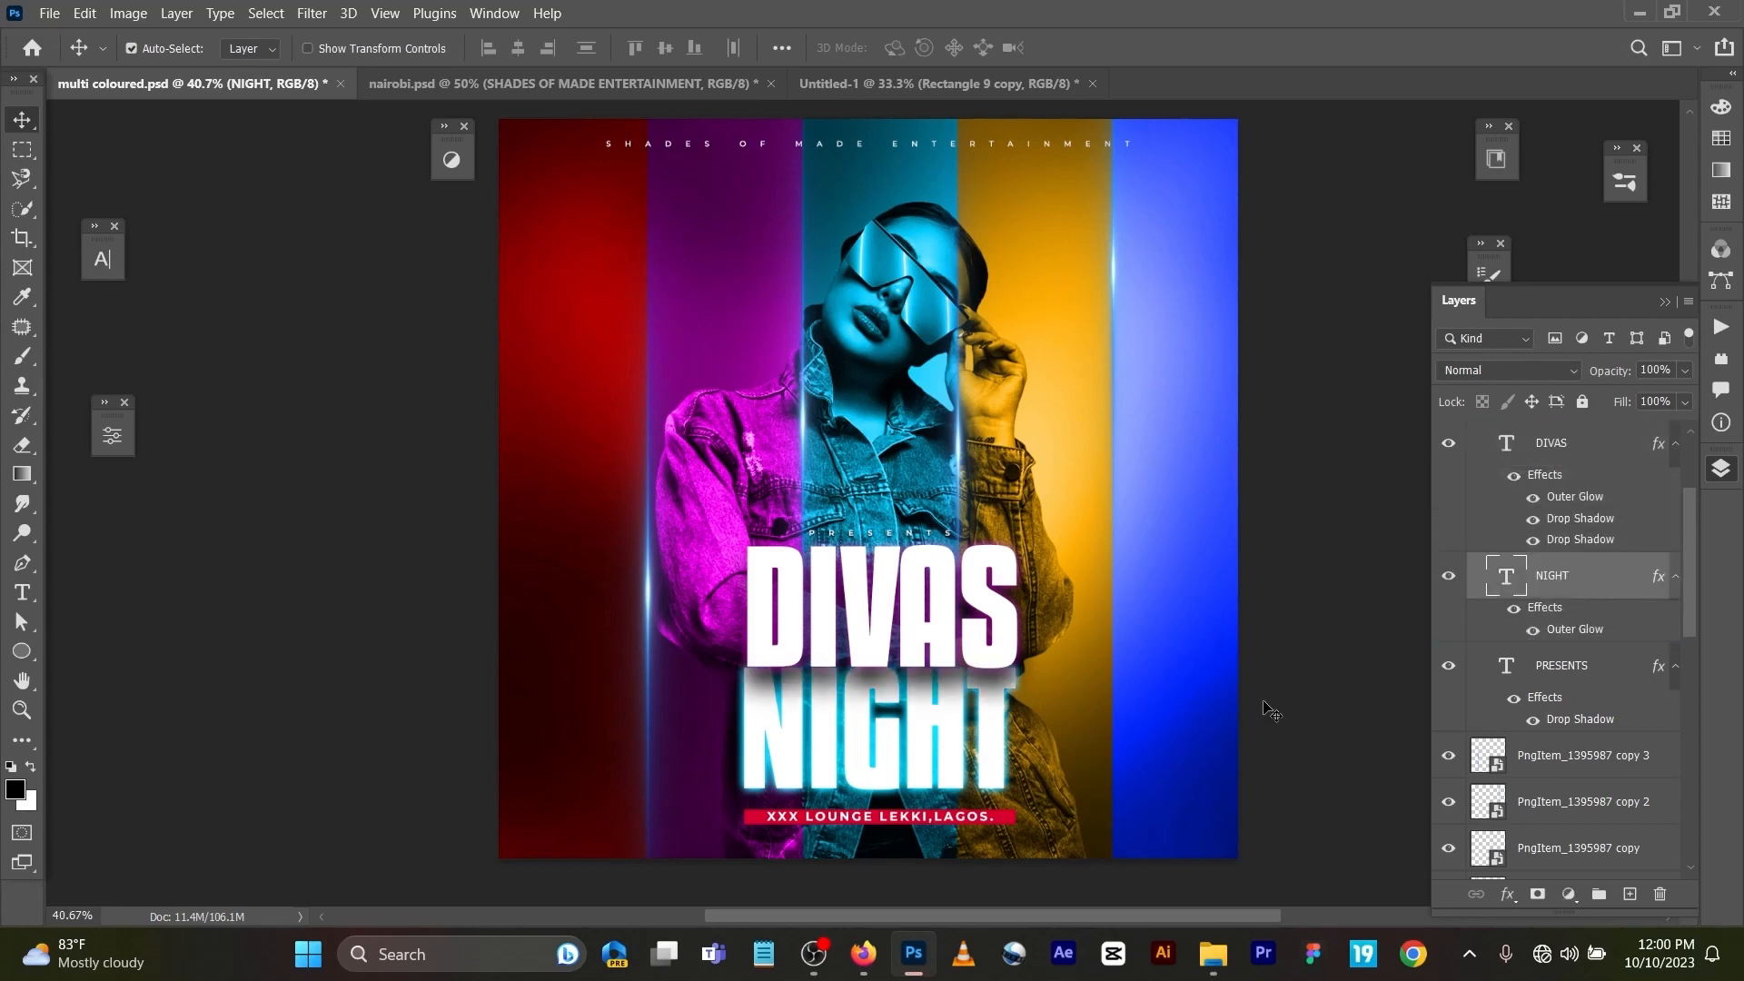
Step: Turn off Outer Glow on the NIGHT and DIVAS text, toggling all DIVAS effects off and on for comparison
{"action": "scroll", "coordinate": [1098, 645], "scroll_direction": "down", "scroll_amount": 2}
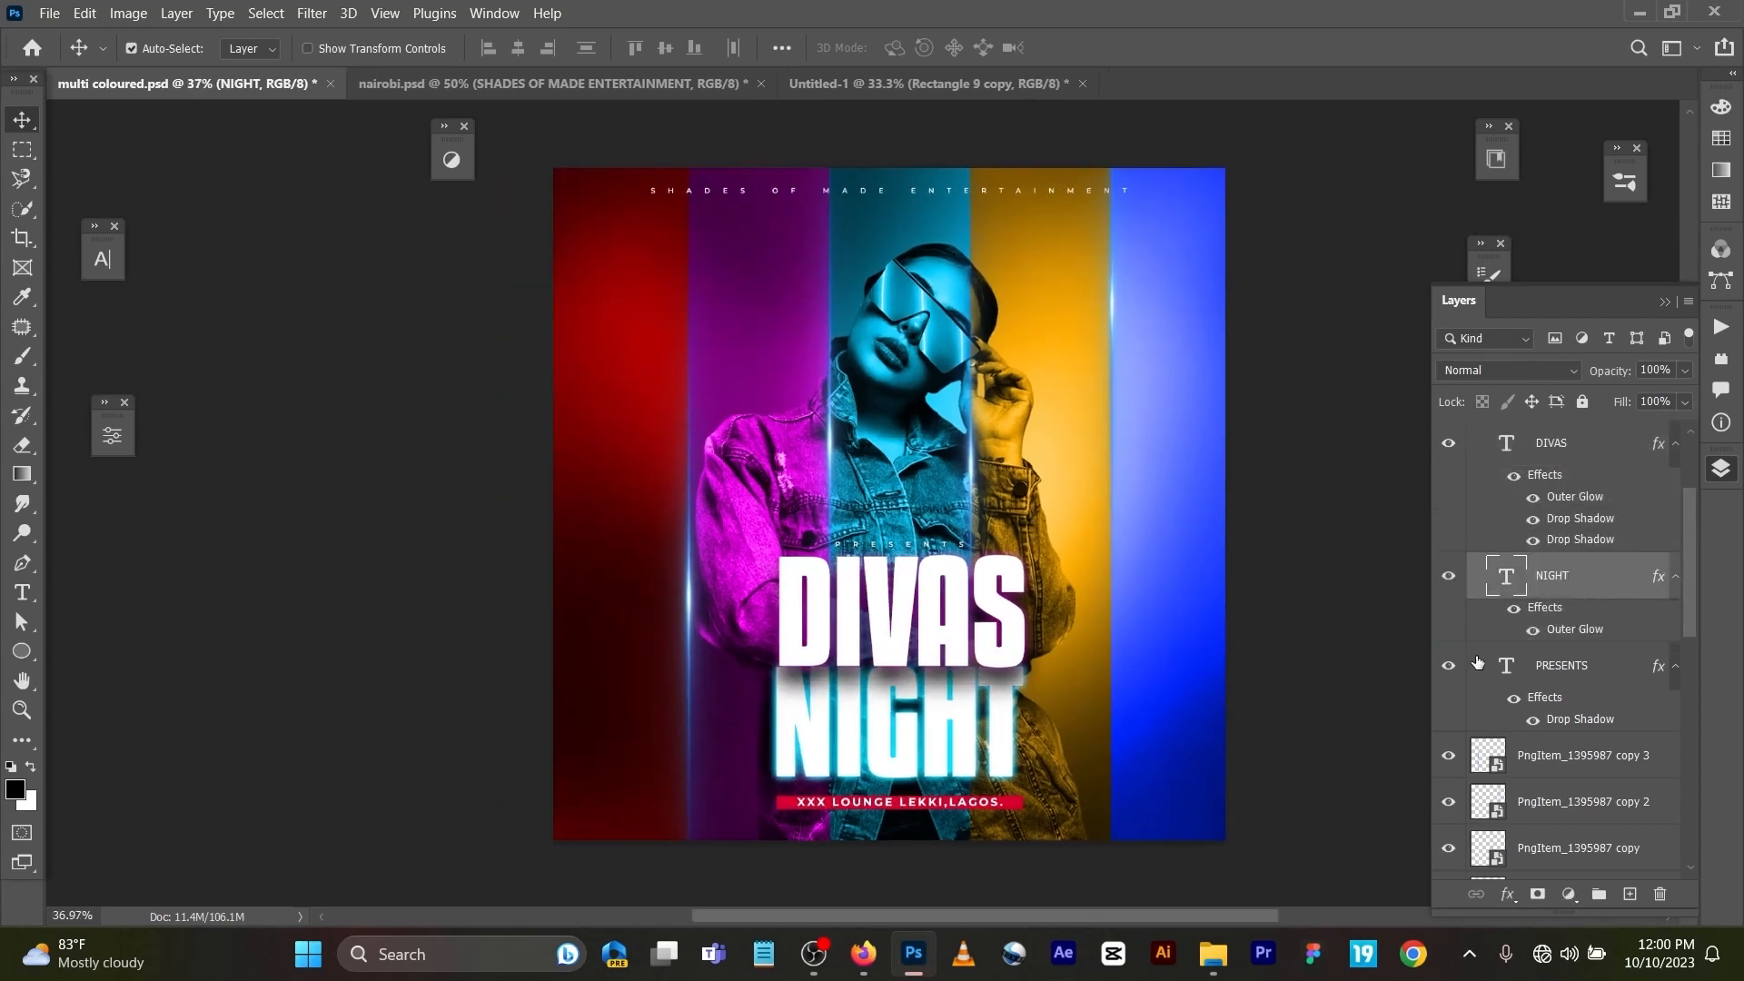
{"action": "left_click", "coordinate": [1530, 630]}
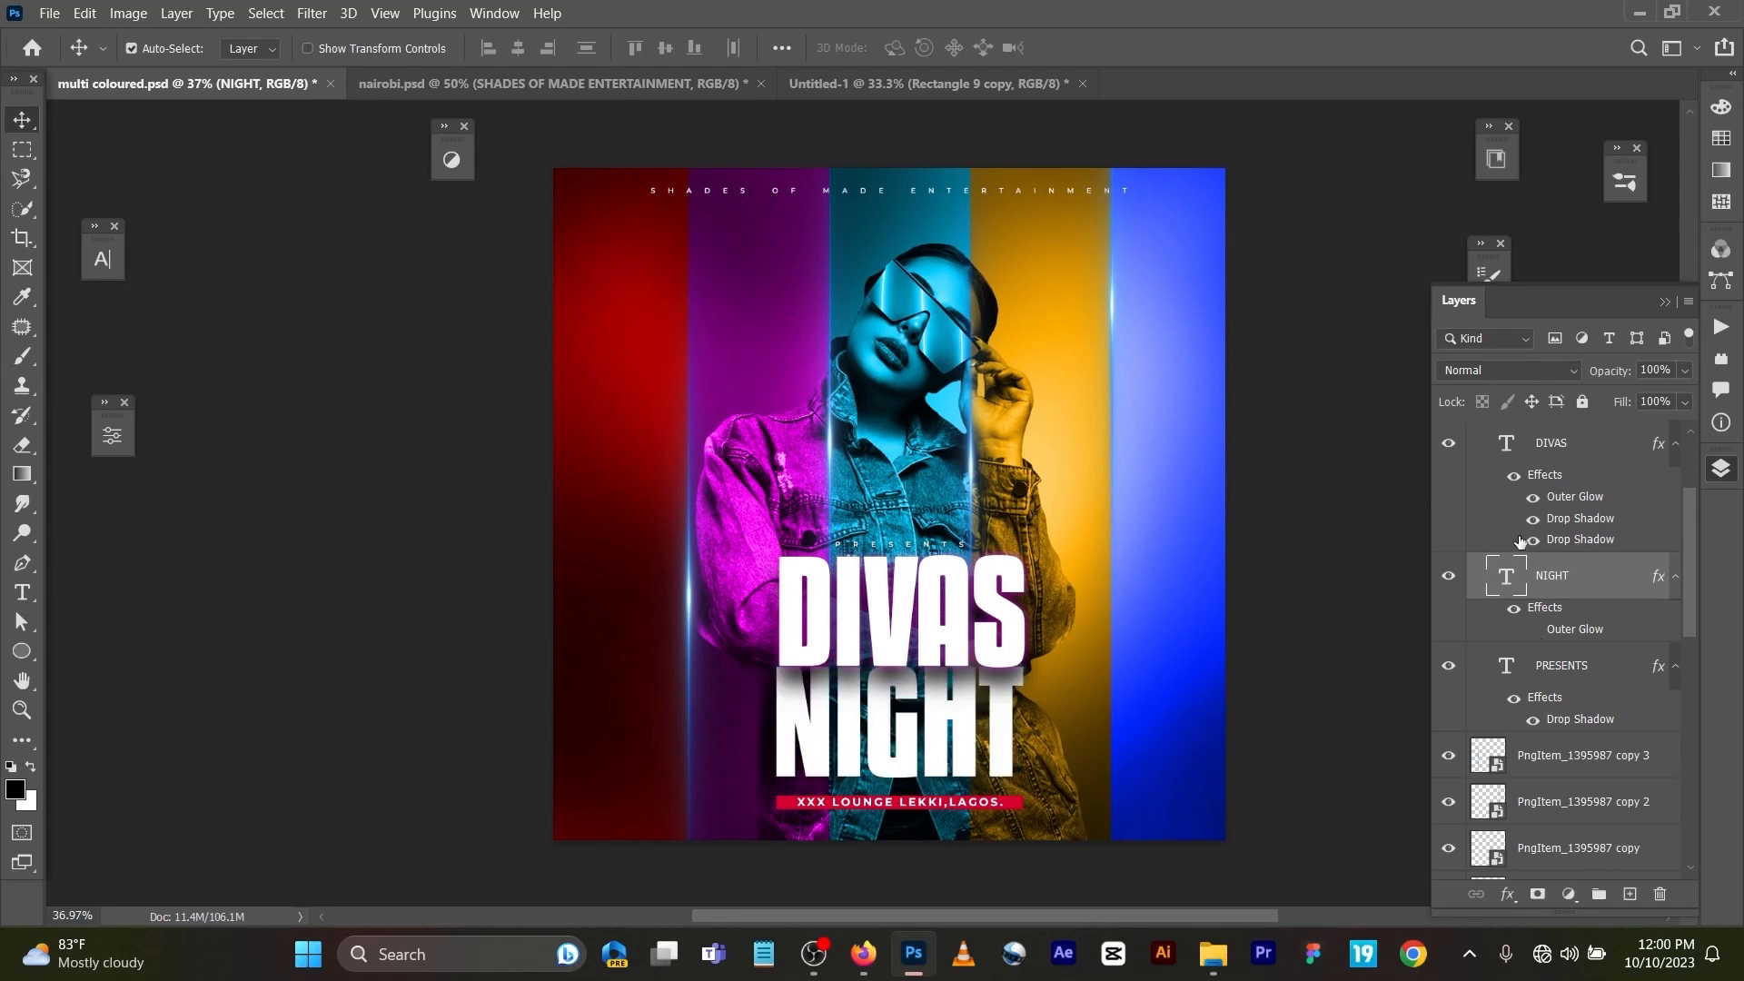
{"action": "left_click", "coordinate": [1514, 480]}
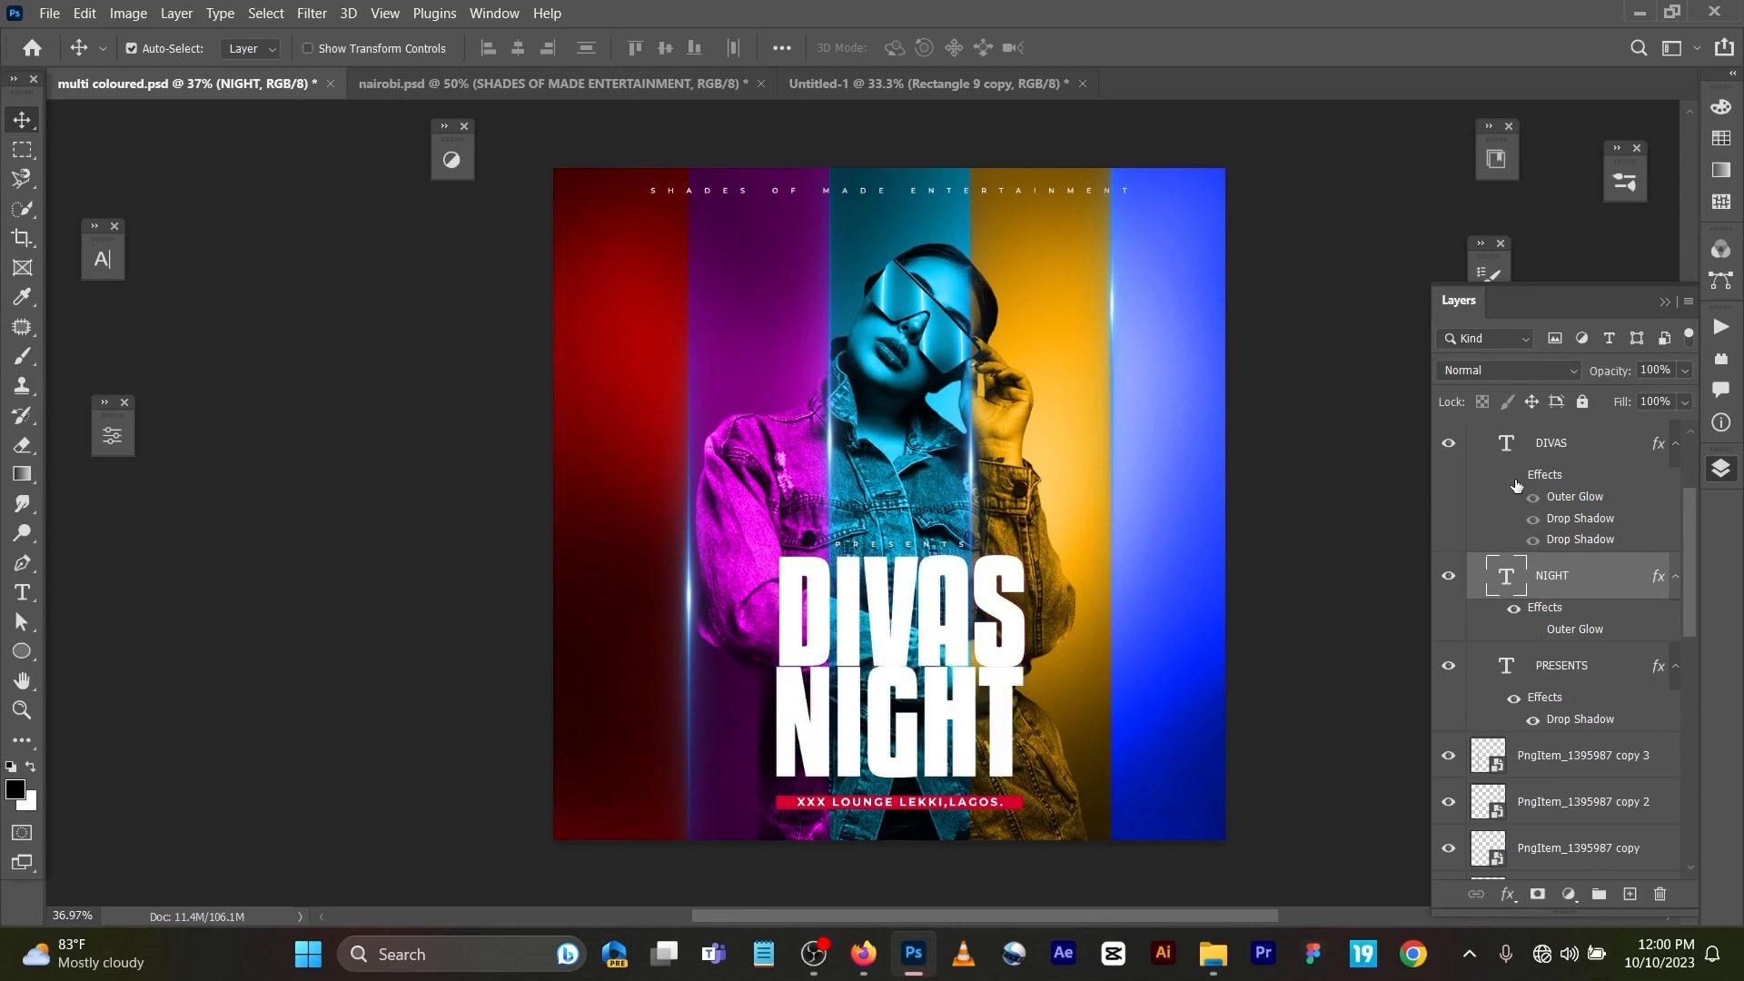
{"action": "left_click", "coordinate": [1514, 476]}
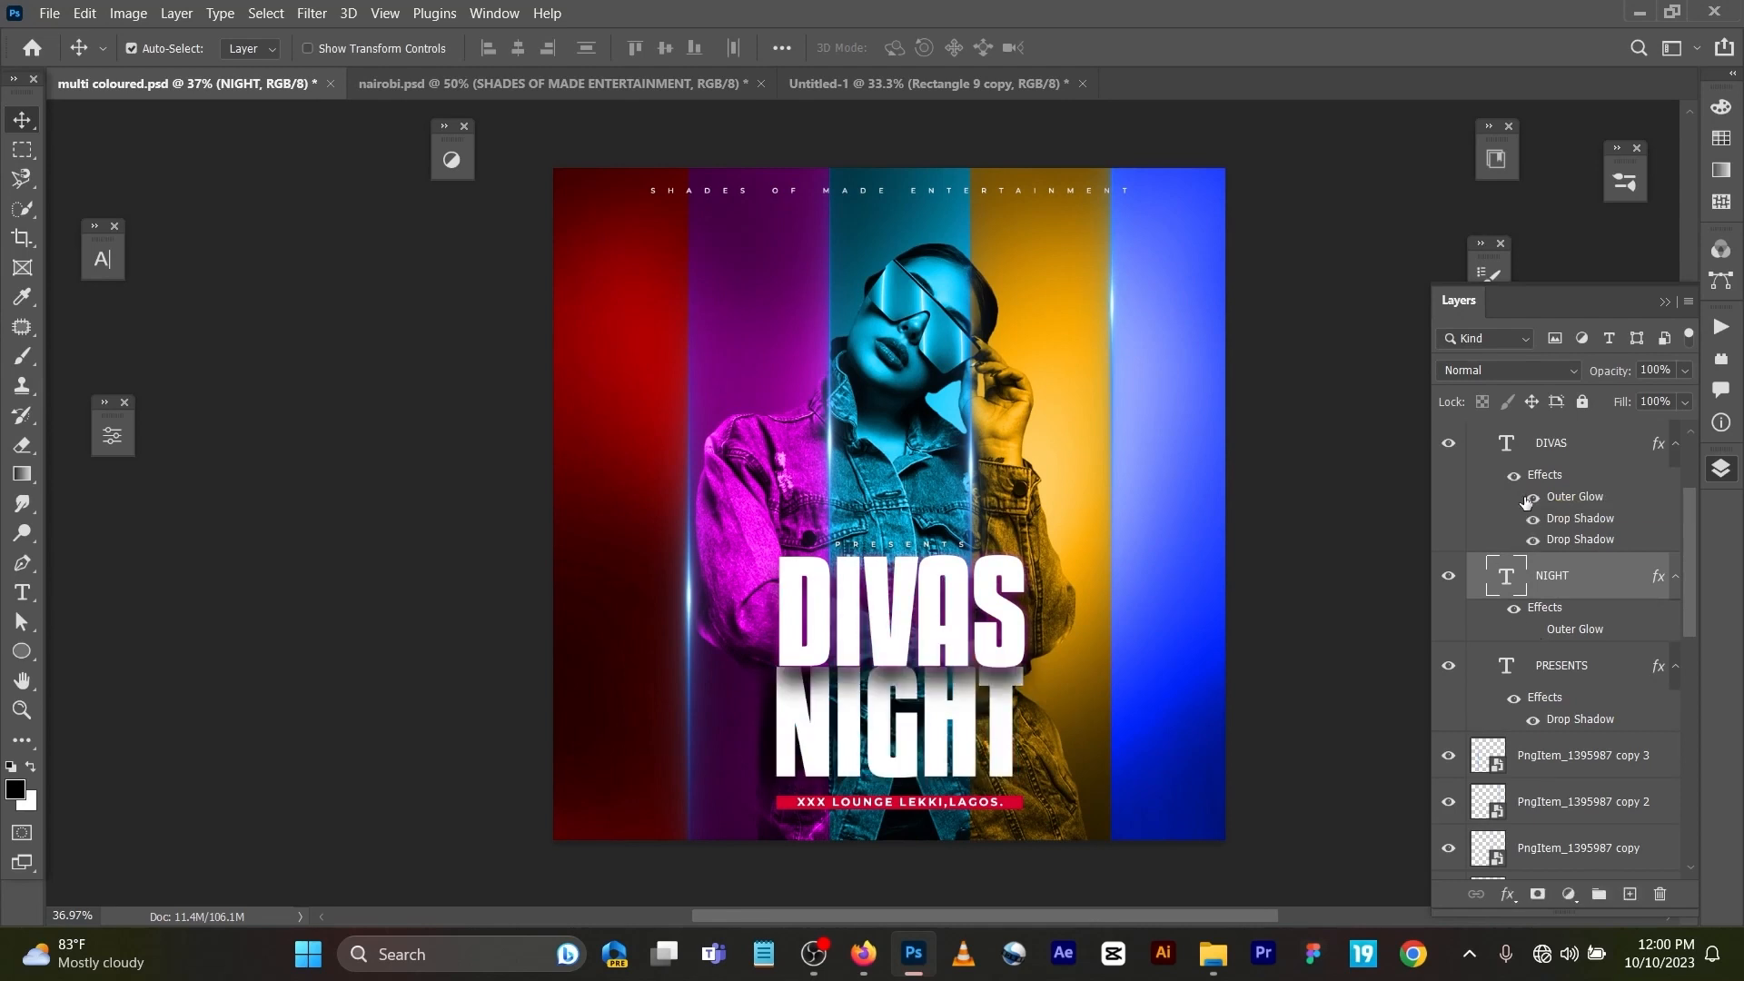
{"action": "left_click", "coordinate": [1532, 499]}
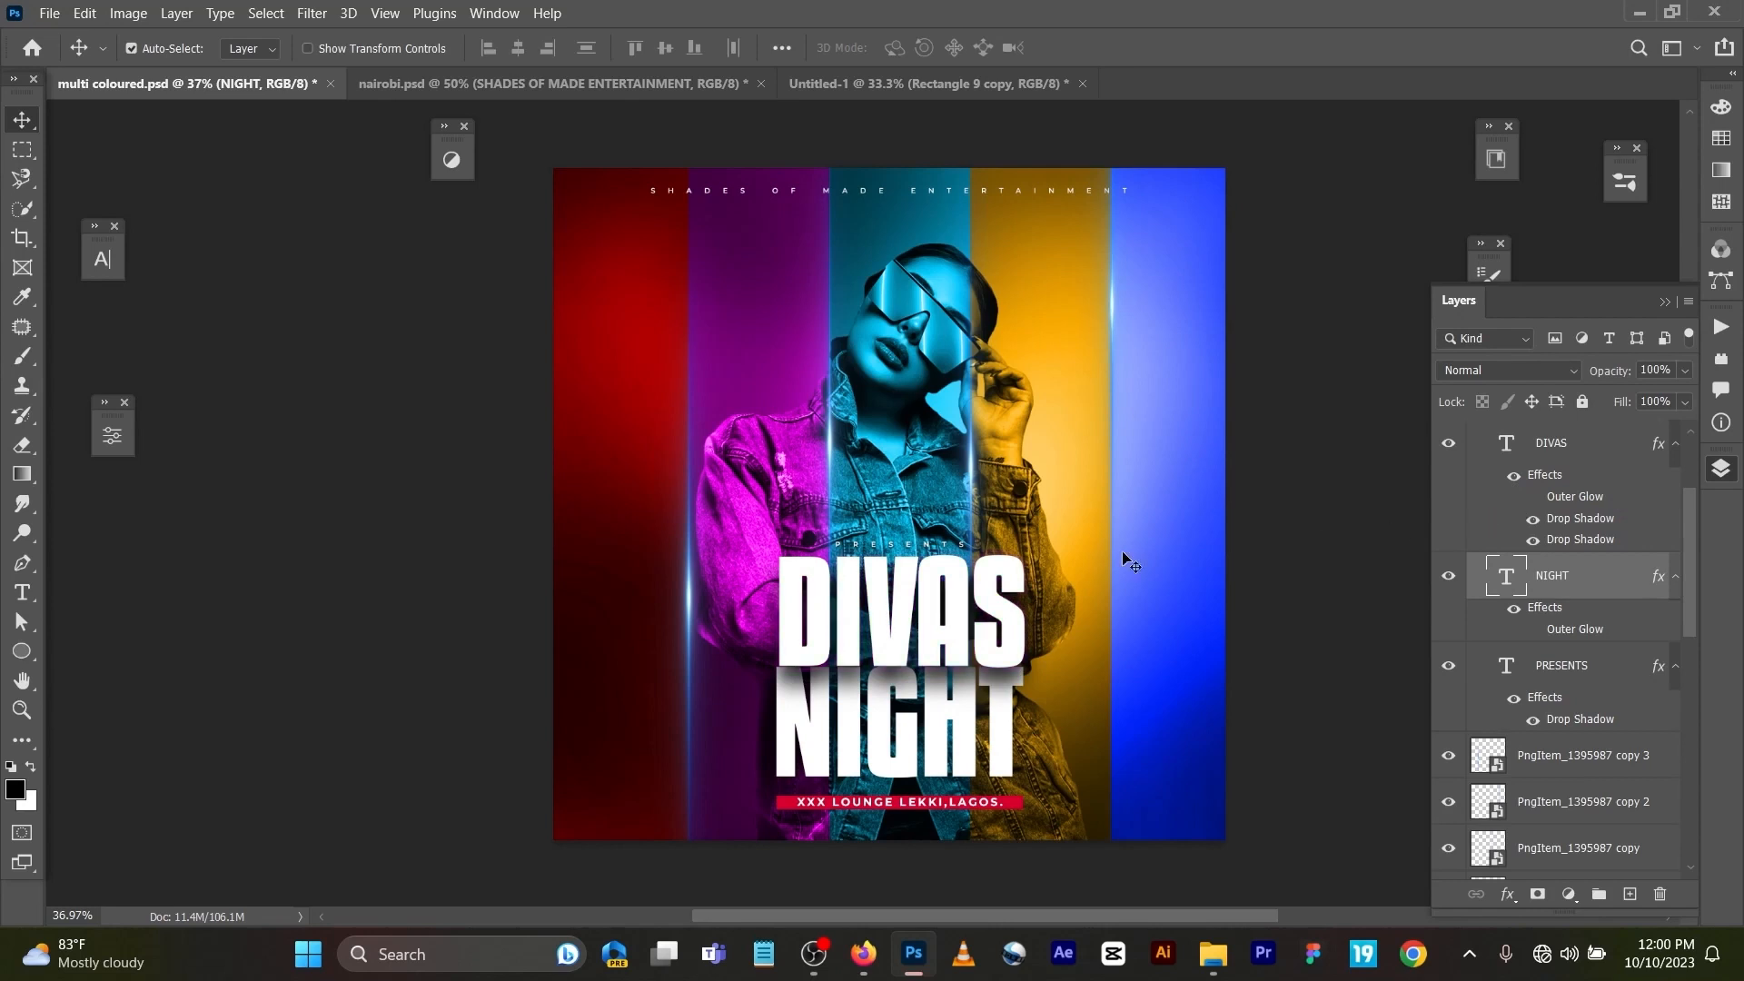